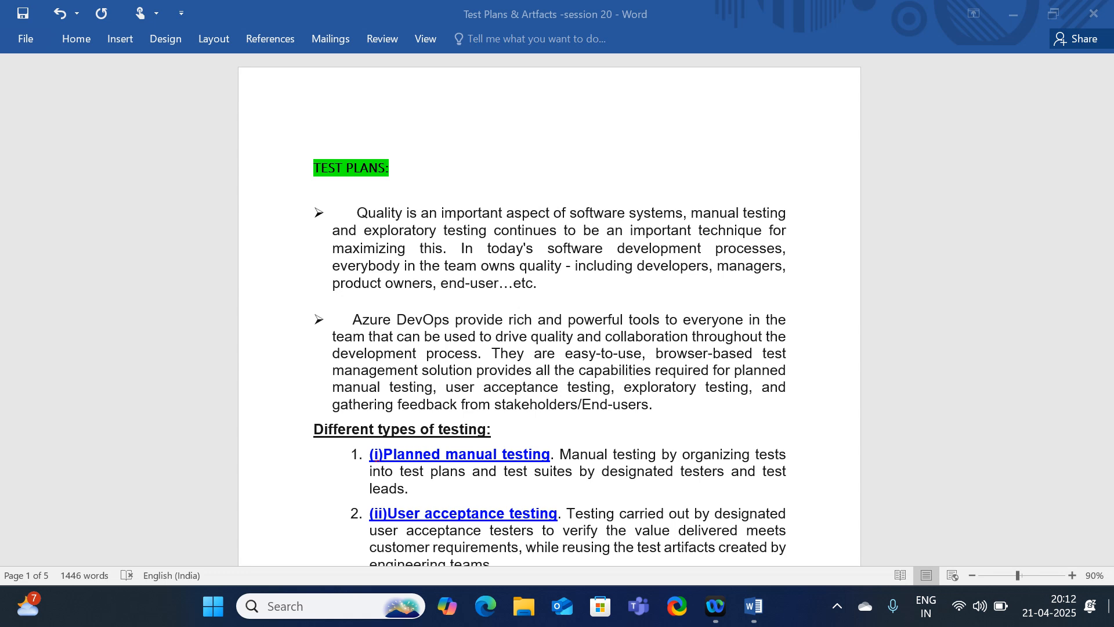
Scroll the Test Plans notes down to the Manual testing diagram, then minimize Word.
{"action": "scroll", "coordinate": [918, 365], "scroll_direction": "down", "scroll_amount": 1}
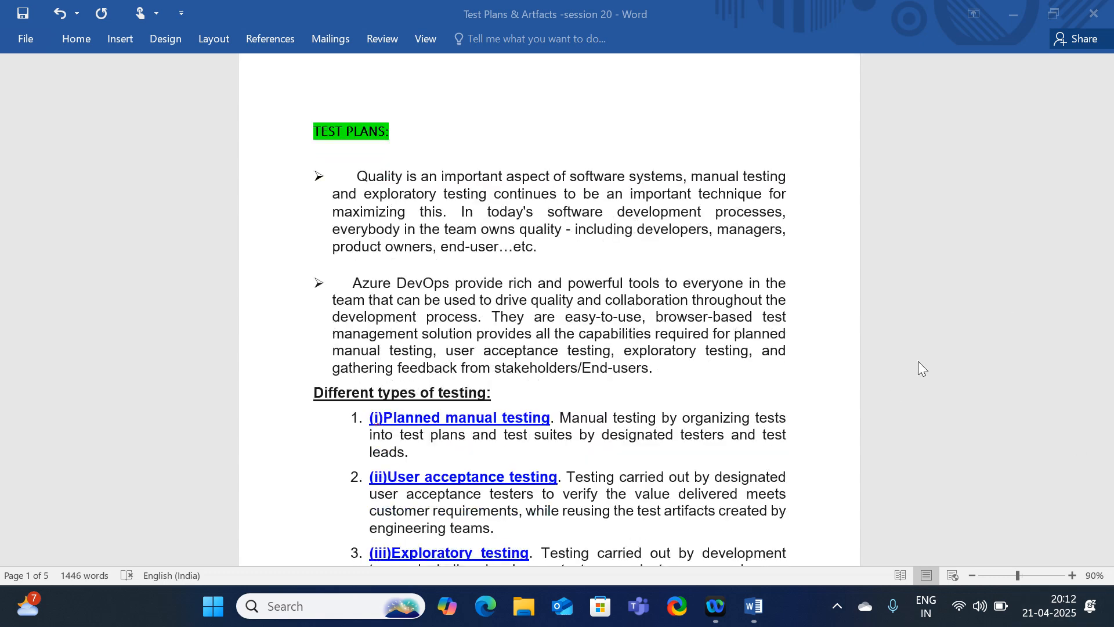
{"action": "scroll", "coordinate": [766, 380], "scroll_direction": "down", "scroll_amount": 3}
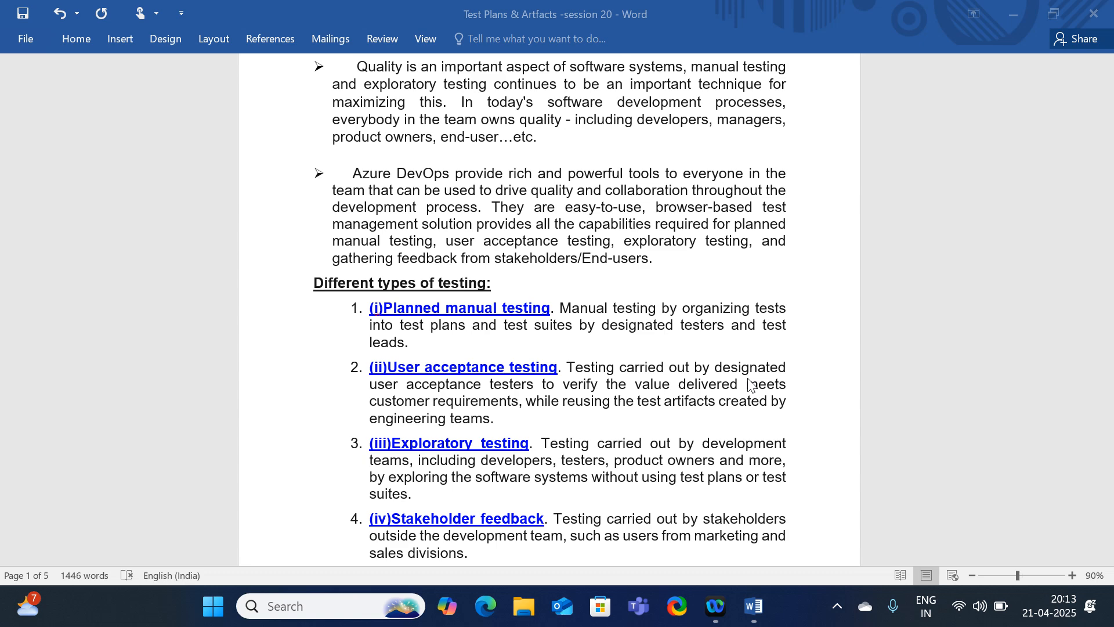
{"action": "scroll", "coordinate": [749, 383], "scroll_direction": "down", "scroll_amount": 1}
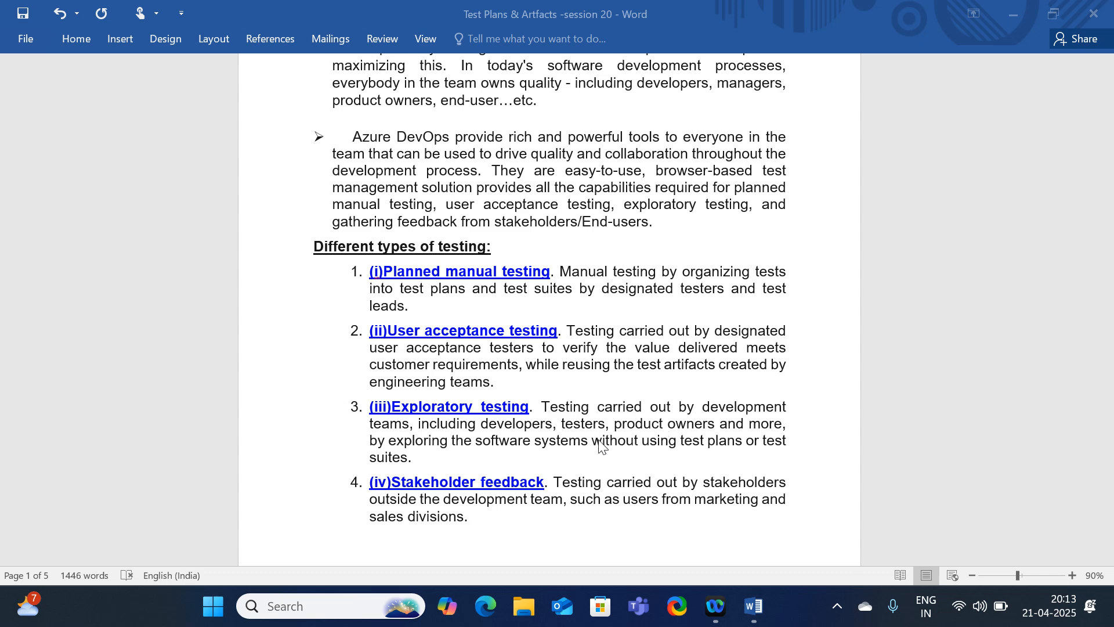
{"action": "left_click", "coordinate": [613, 426]}
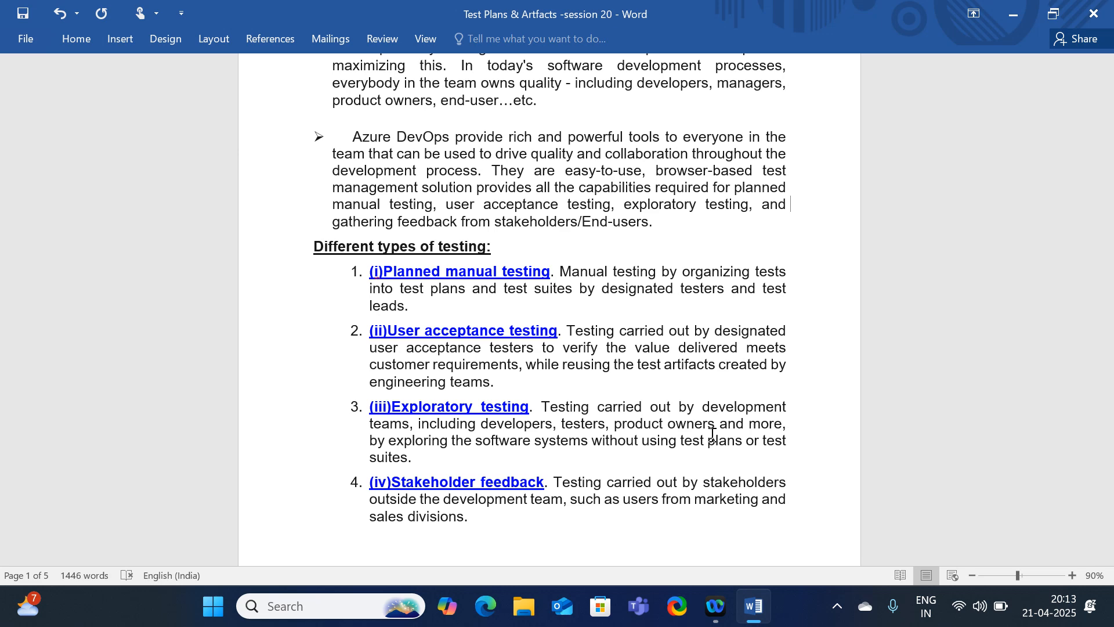
{"action": "scroll", "coordinate": [712, 435], "scroll_direction": "down", "scroll_amount": 1}
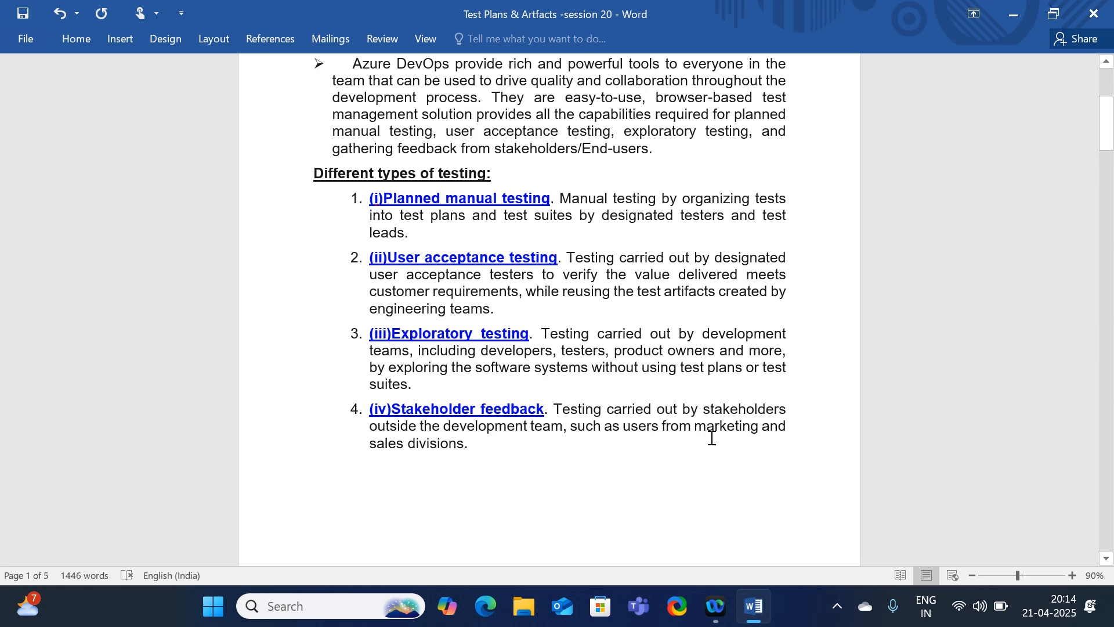
{"action": "scroll", "coordinate": [711, 437], "scroll_direction": "down", "scroll_amount": 8}
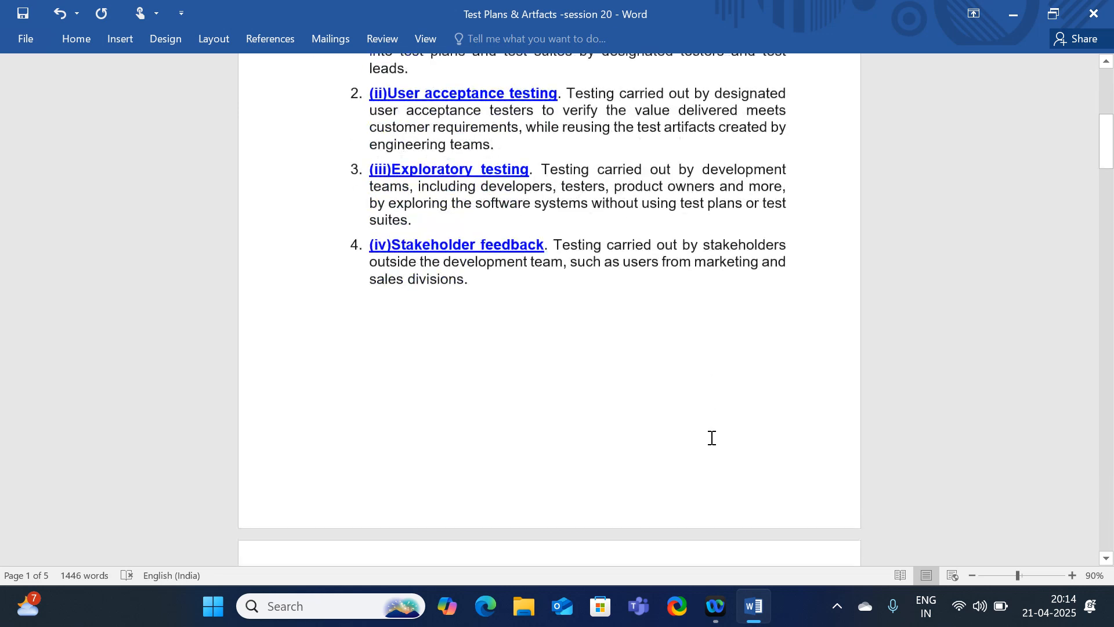
{"action": "scroll", "coordinate": [632, 403], "scroll_direction": "up", "scroll_amount": 1}
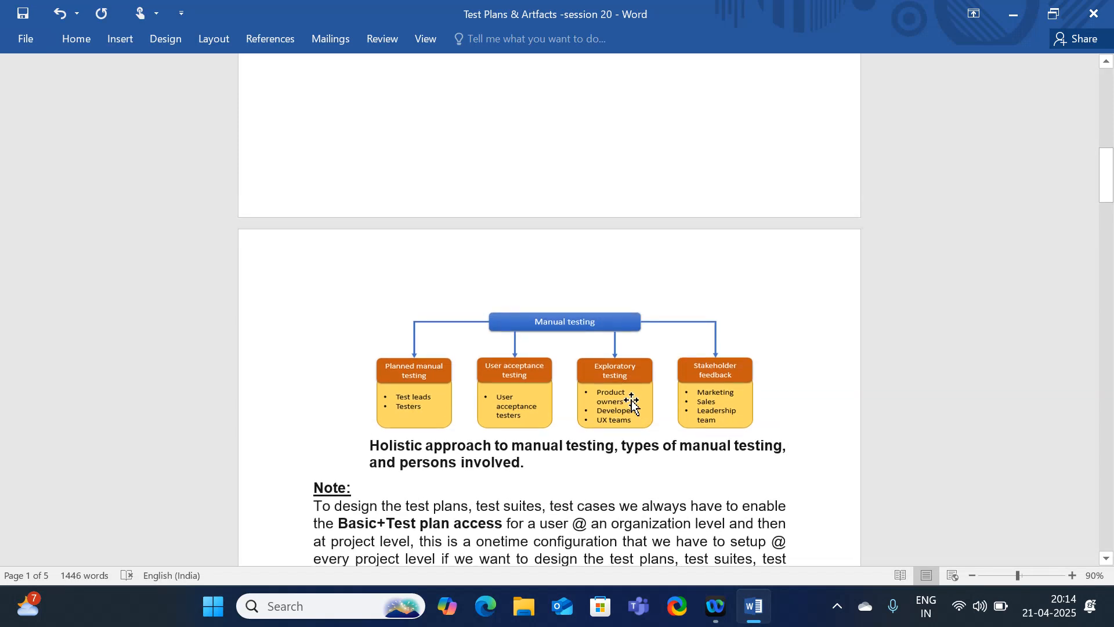
{"action": "scroll", "coordinate": [606, 392], "scroll_direction": "up", "scroll_amount": 2}
{"action": "scroll", "coordinate": [605, 393], "scroll_direction": "down", "scroll_amount": 2}
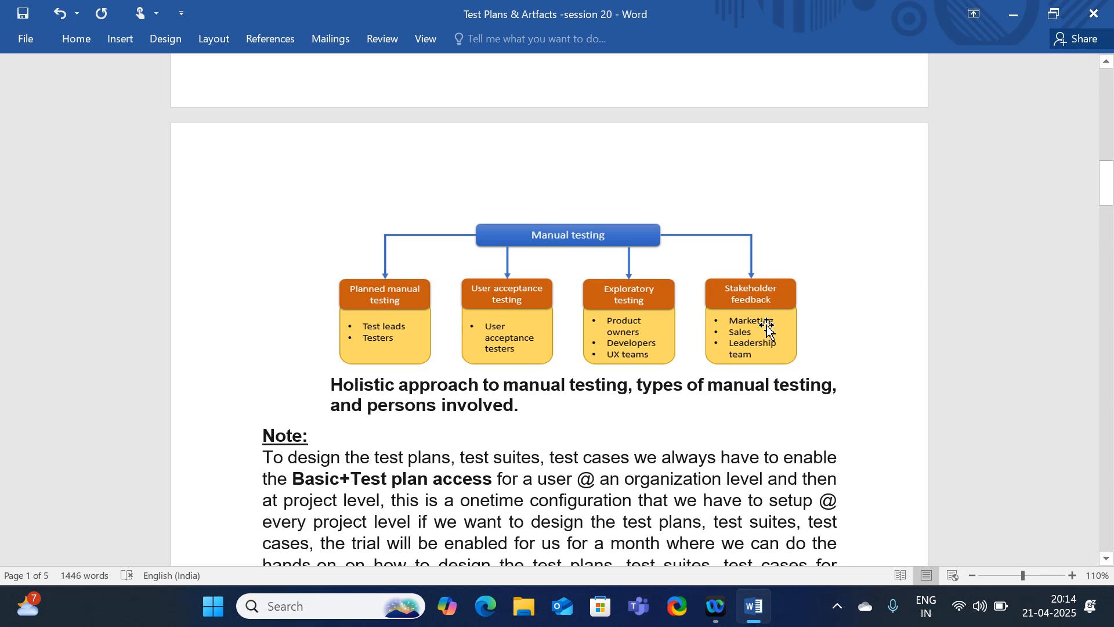
{"action": "scroll", "coordinate": [729, 419], "scroll_direction": "up", "scroll_amount": 3}
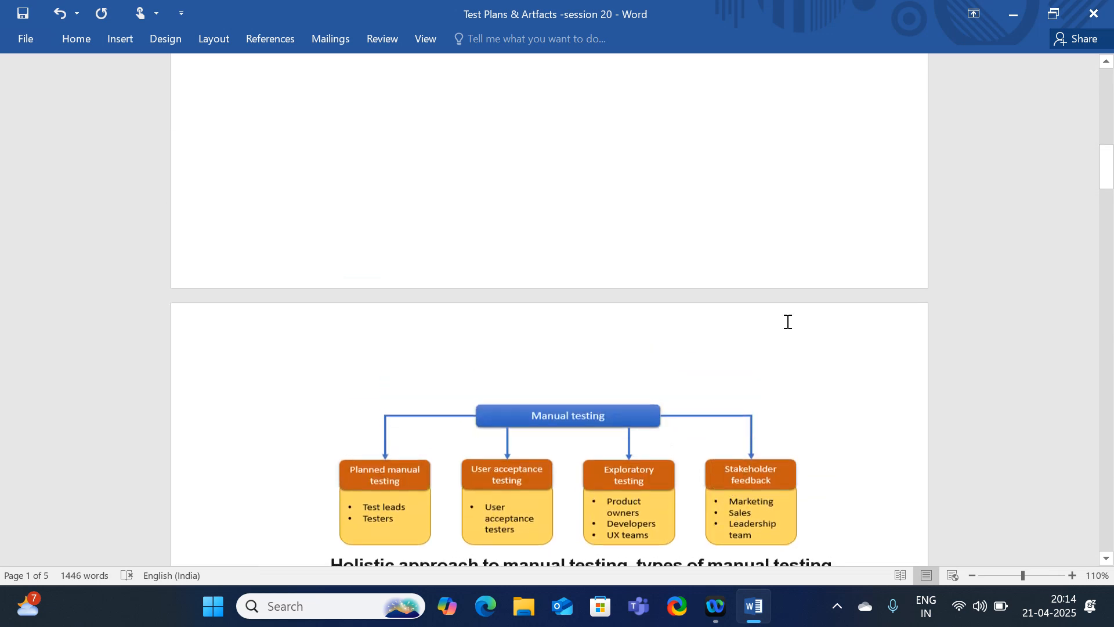
{"action": "left_click", "coordinate": [1011, 23]}
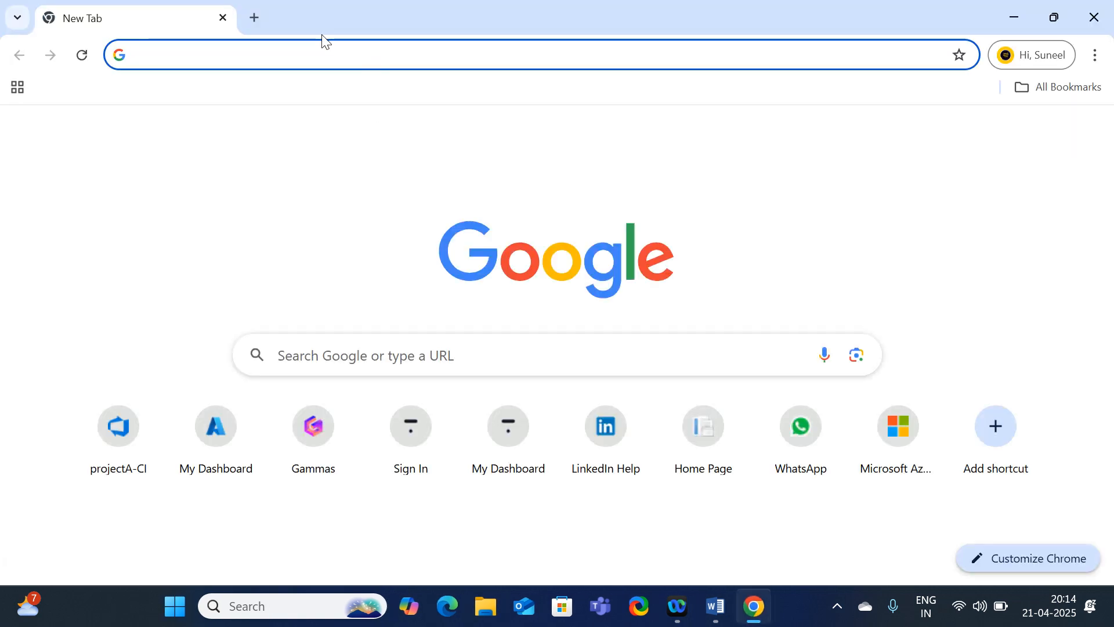
In a new tab, go to dev.azure.com and open the devtester928 organization's Create new project form.
{"action": "left_click", "coordinate": [259, 19]}
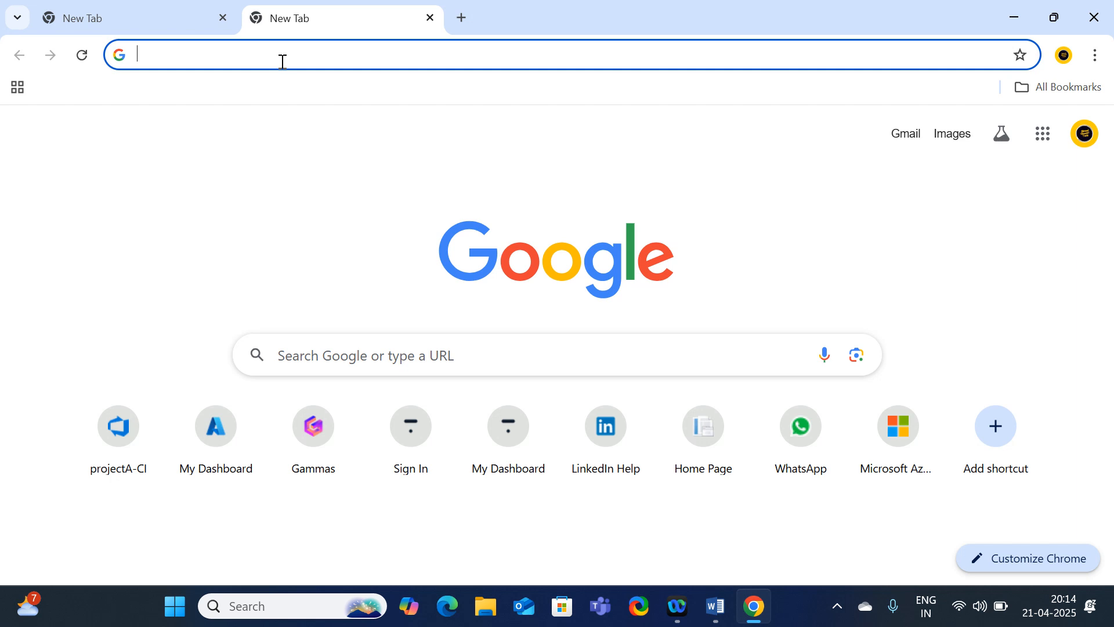
{"action": "type", "text": "dev"}
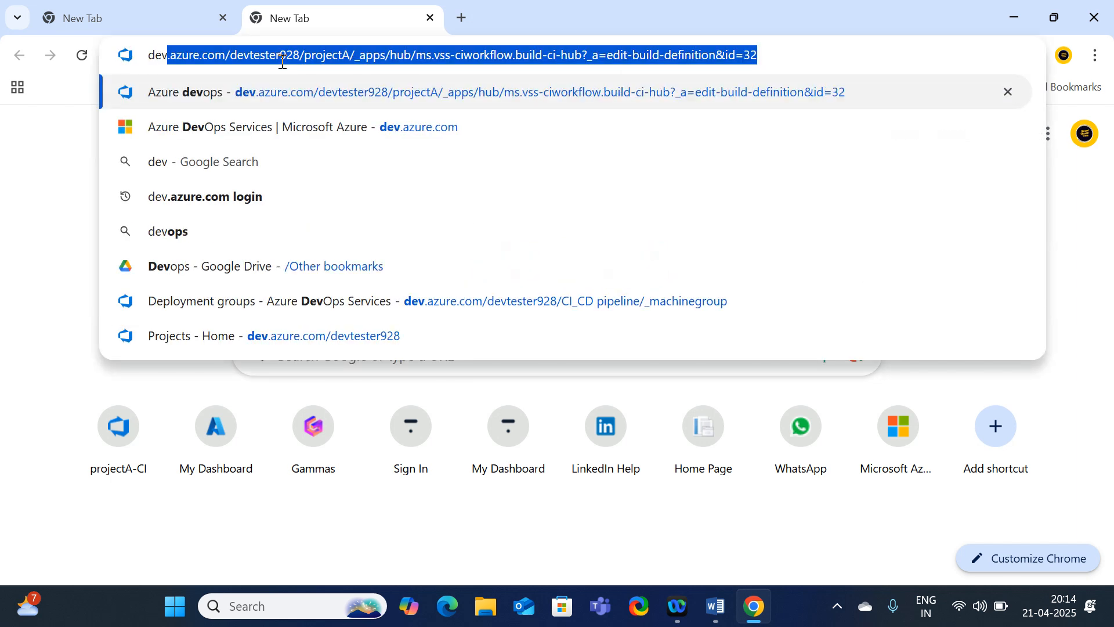
{"action": "key", "text": "Return"}
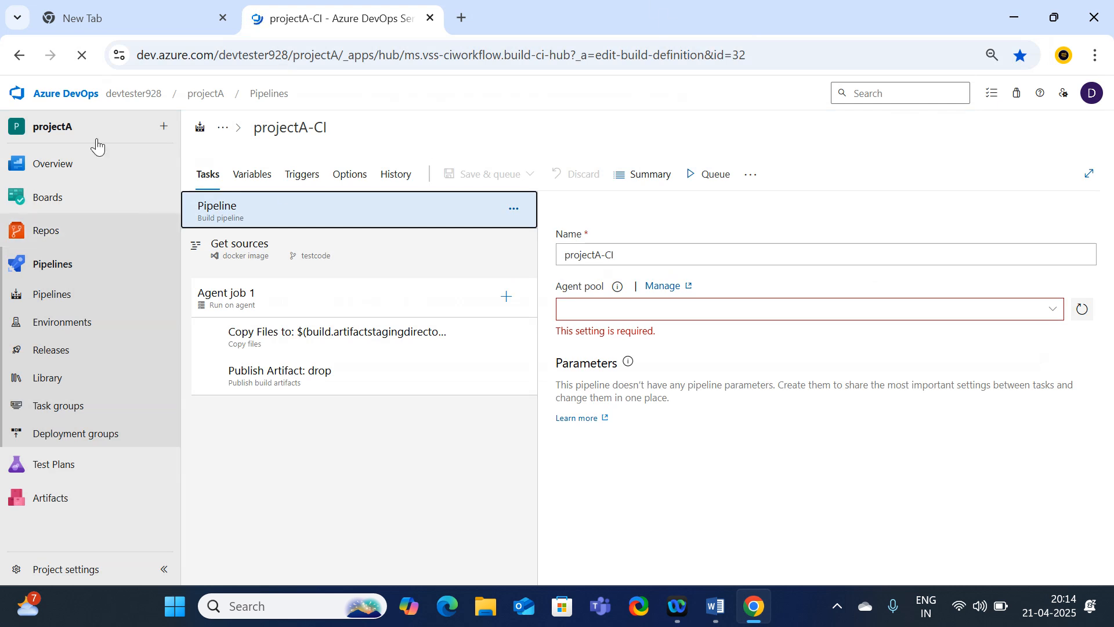
{"action": "left_click", "coordinate": [134, 120]}
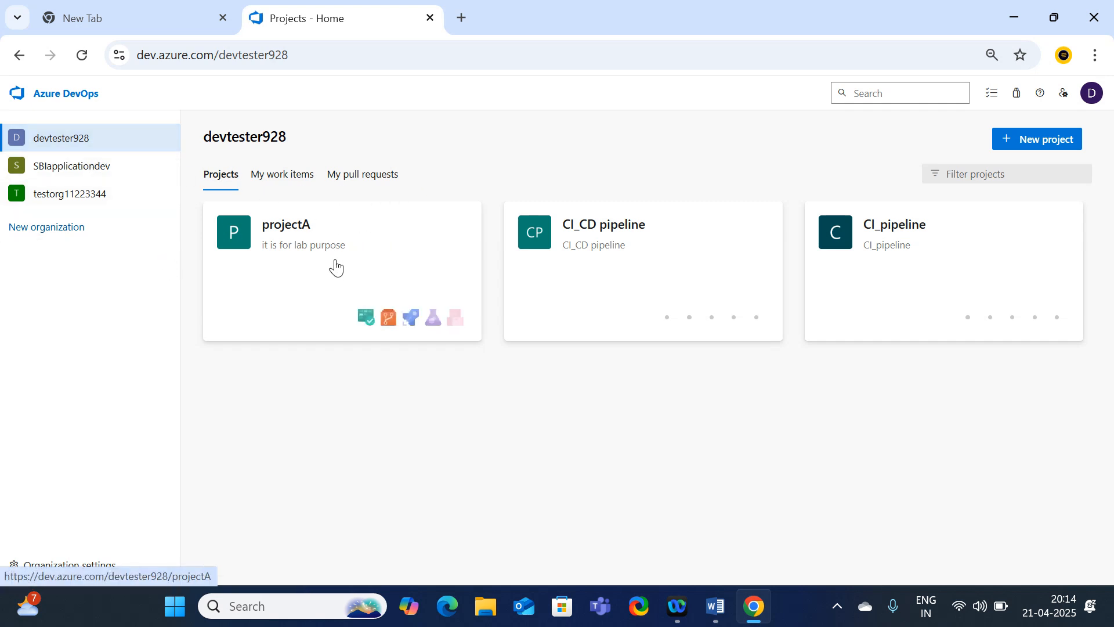
{"action": "left_click", "coordinate": [1046, 145]}
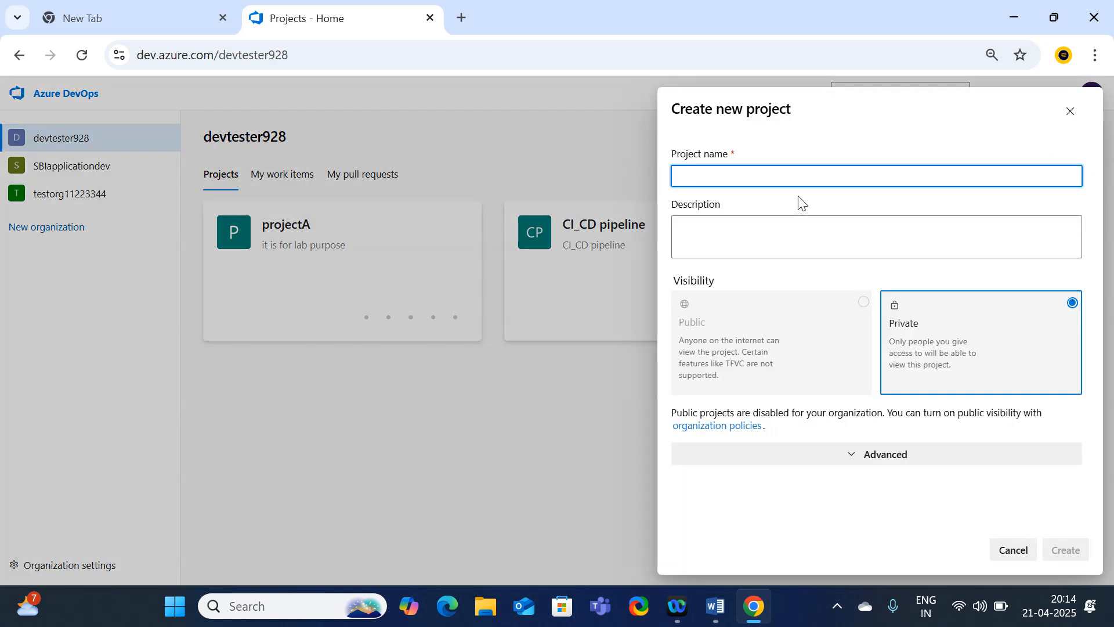
Create the private project 'testplan' with the description 'testplan'.
{"action": "type", "text": "testplan"}
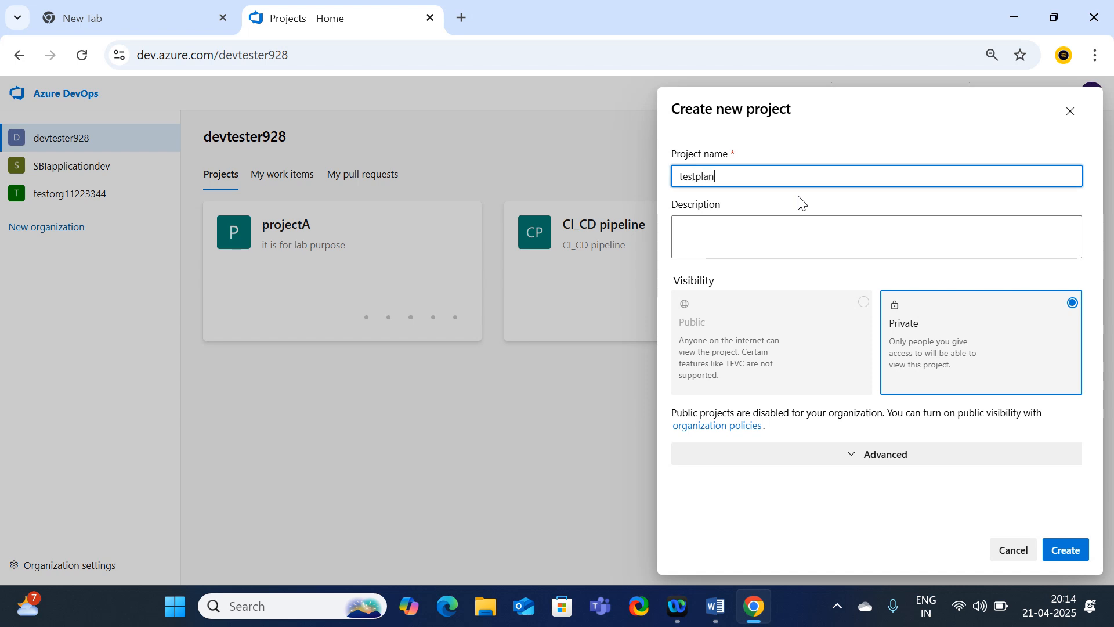
{"action": "double_click", "coordinate": [743, 177]}
{"action": "key", "text": "ctrl+c"}
{"action": "left_click", "coordinate": [758, 232]}
{"action": "key", "text": "ctrl+v"}
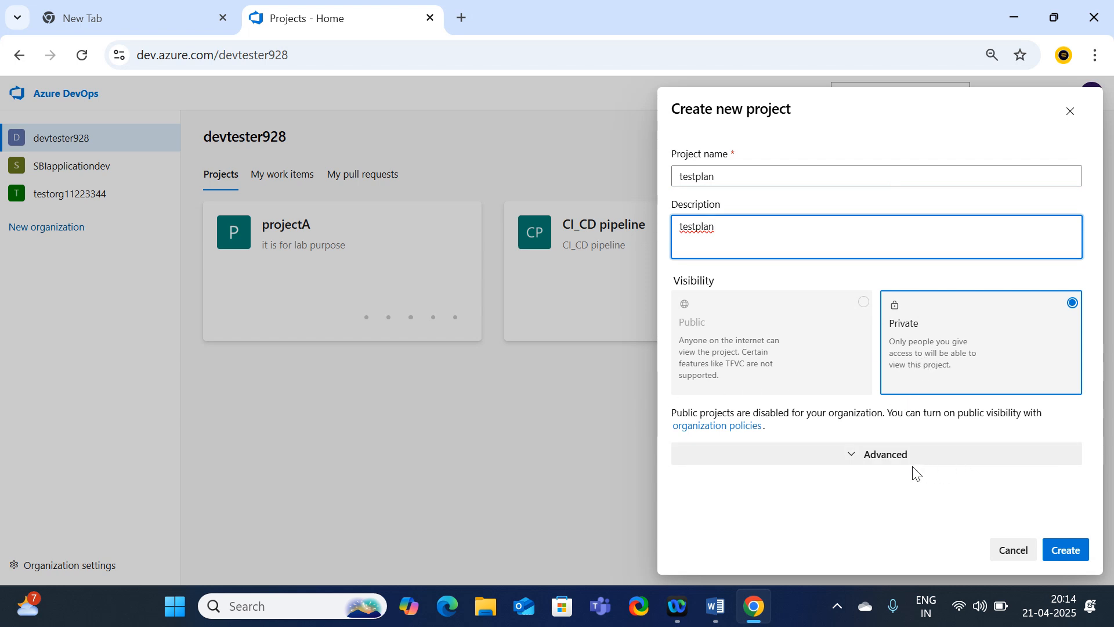
{"action": "left_click", "coordinate": [894, 458]}
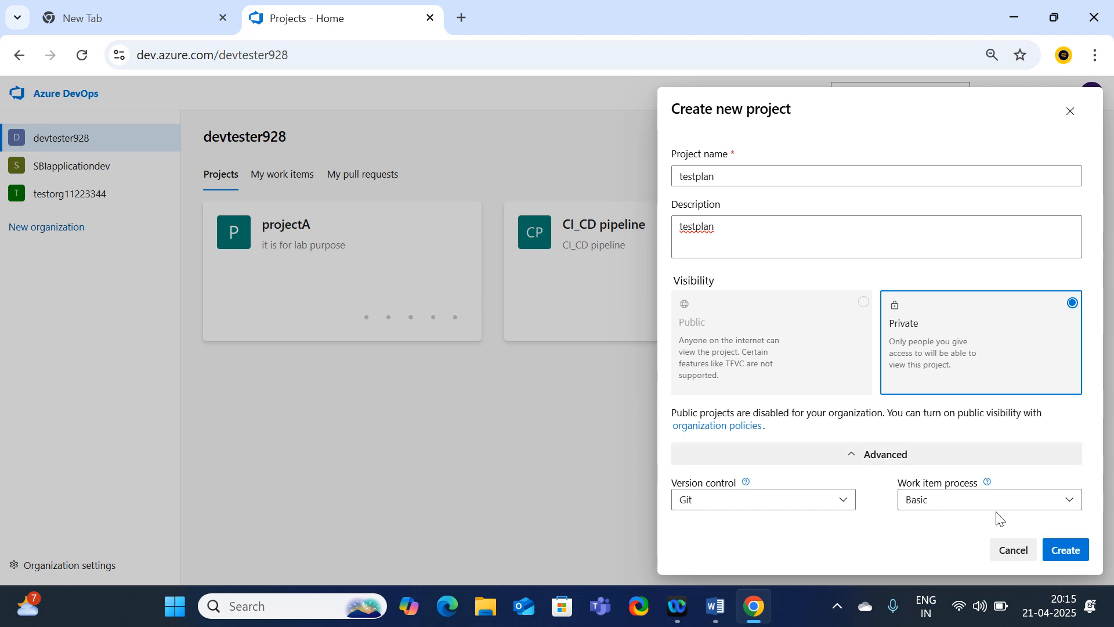
{"action": "left_click", "coordinate": [1059, 557]}
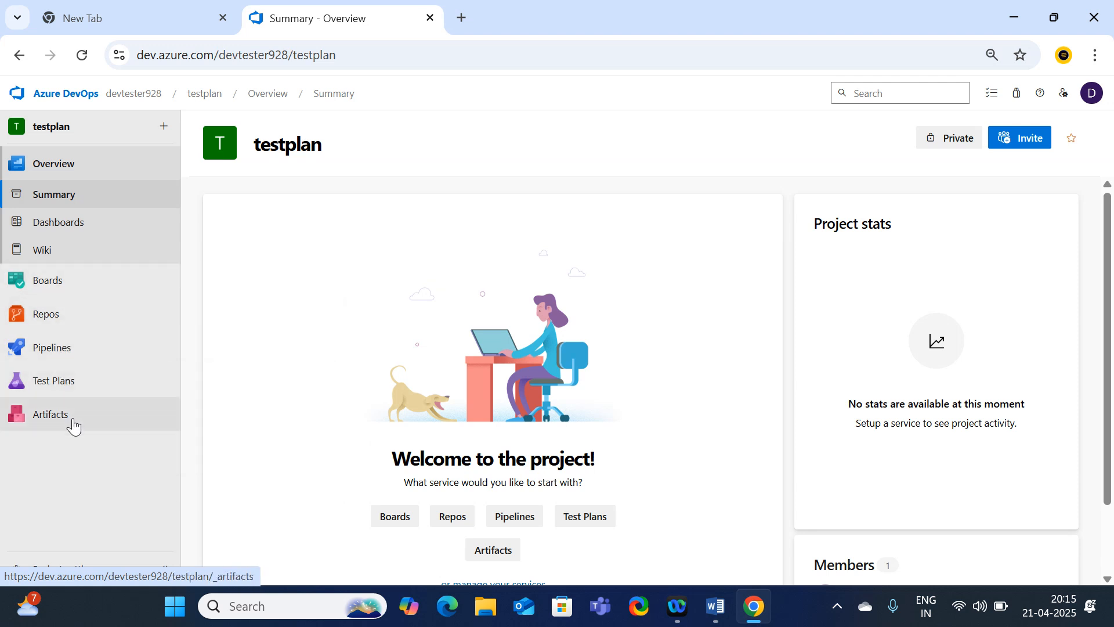
Open the testplan project's Test plans page and scroll through the Welcome to Test hub.
{"action": "mouse_move", "coordinate": [136, 399]}
{"action": "left_click", "coordinate": [55, 390]}
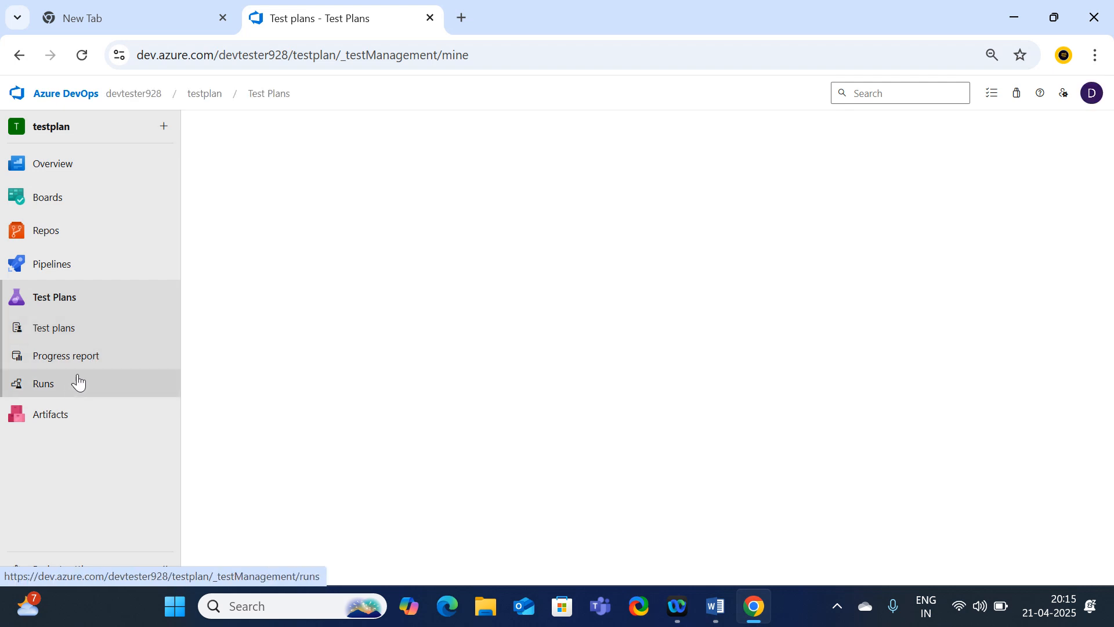
{"action": "left_click", "coordinate": [65, 337]}
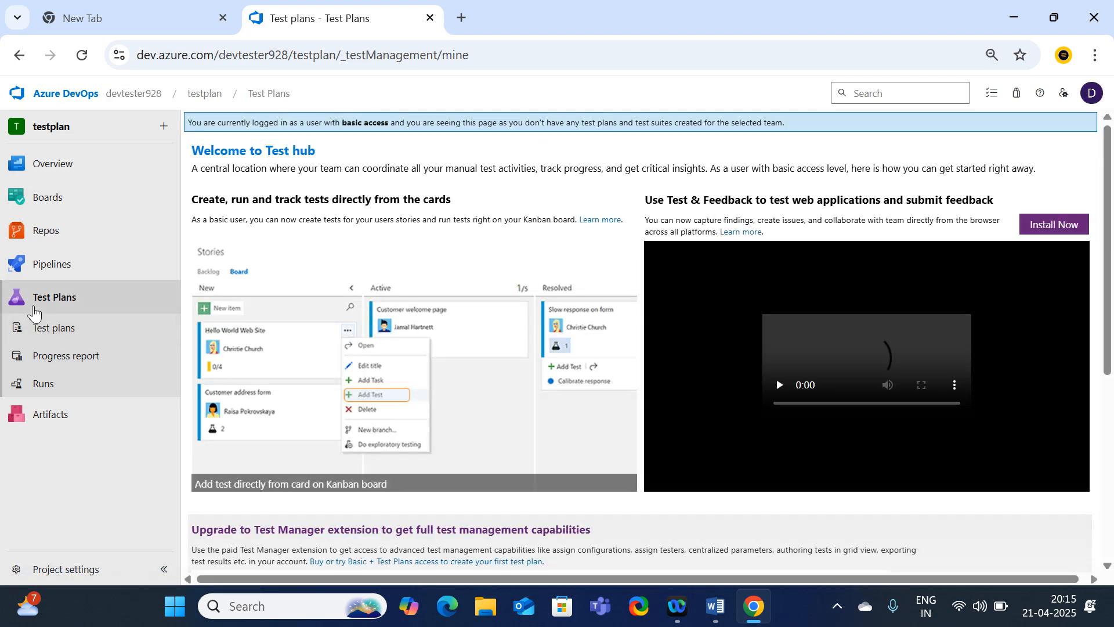
{"action": "scroll", "coordinate": [897, 278], "scroll_direction": "down", "scroll_amount": 3}
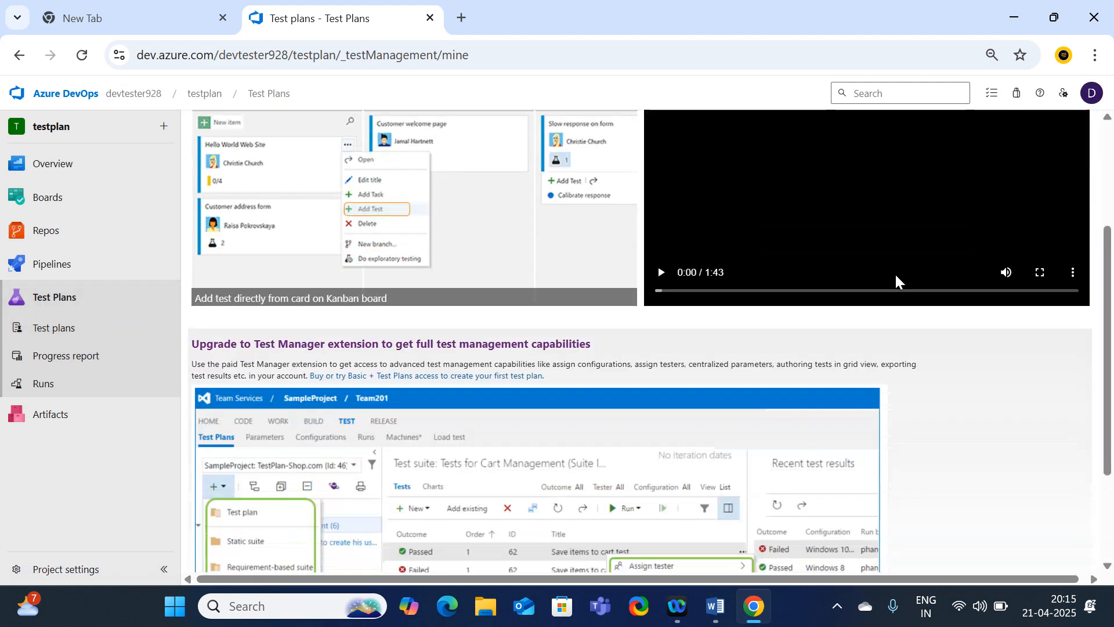
{"action": "scroll", "coordinate": [893, 277], "scroll_direction": "down", "scroll_amount": 3}
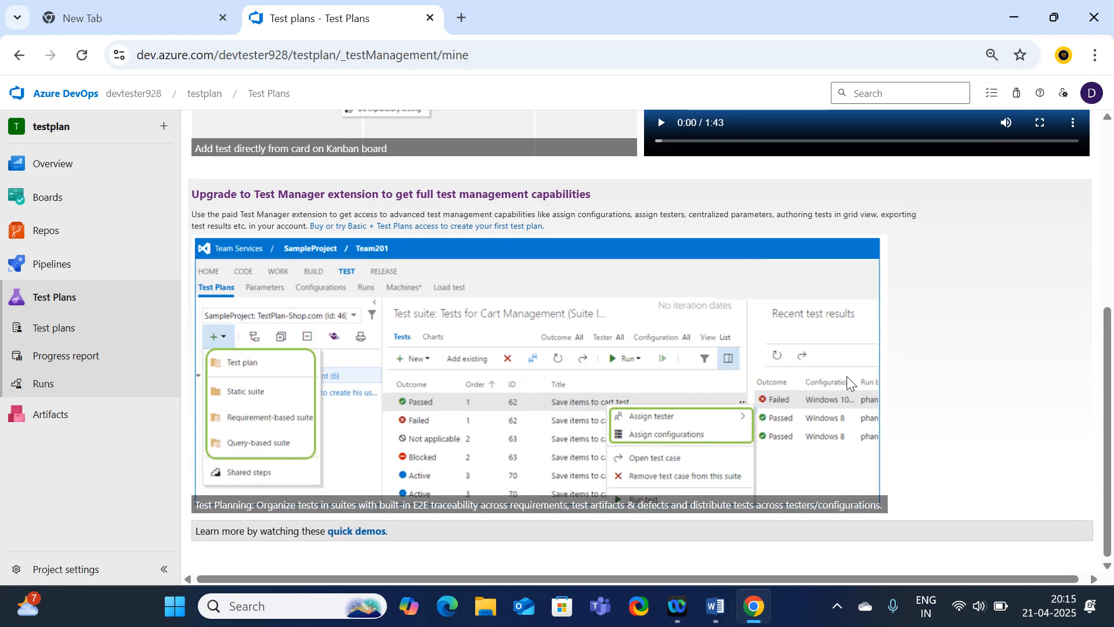
{"action": "scroll", "coordinate": [847, 376], "scroll_direction": "up", "scroll_amount": 6}
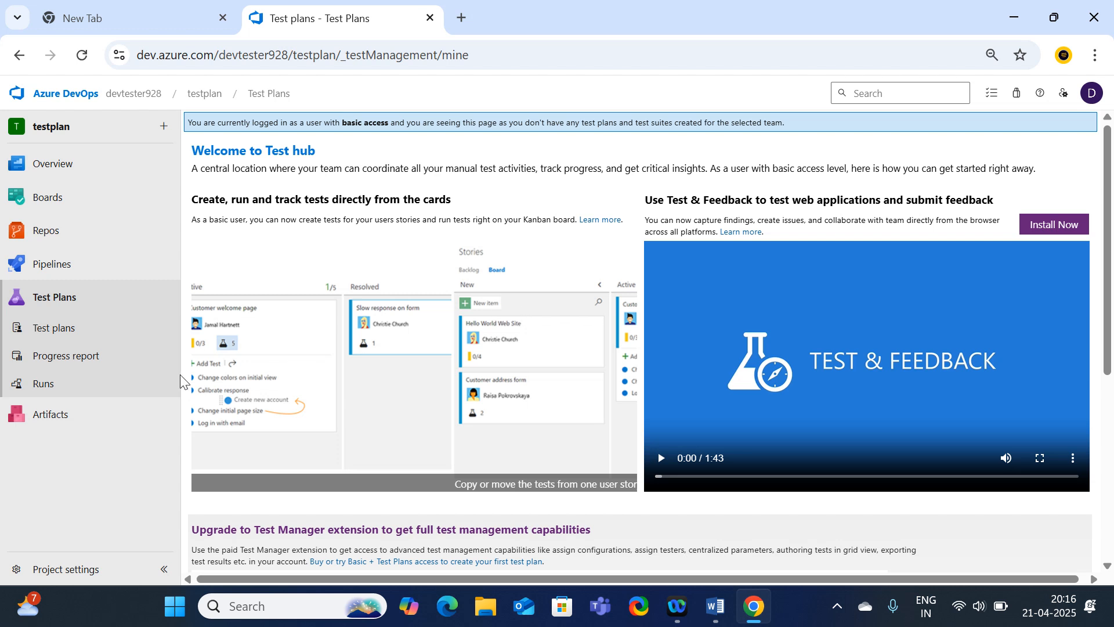
Revisit Test plans, then return to the devtester928 projects home now listing testplan.
{"action": "left_click", "coordinate": [51, 328]}
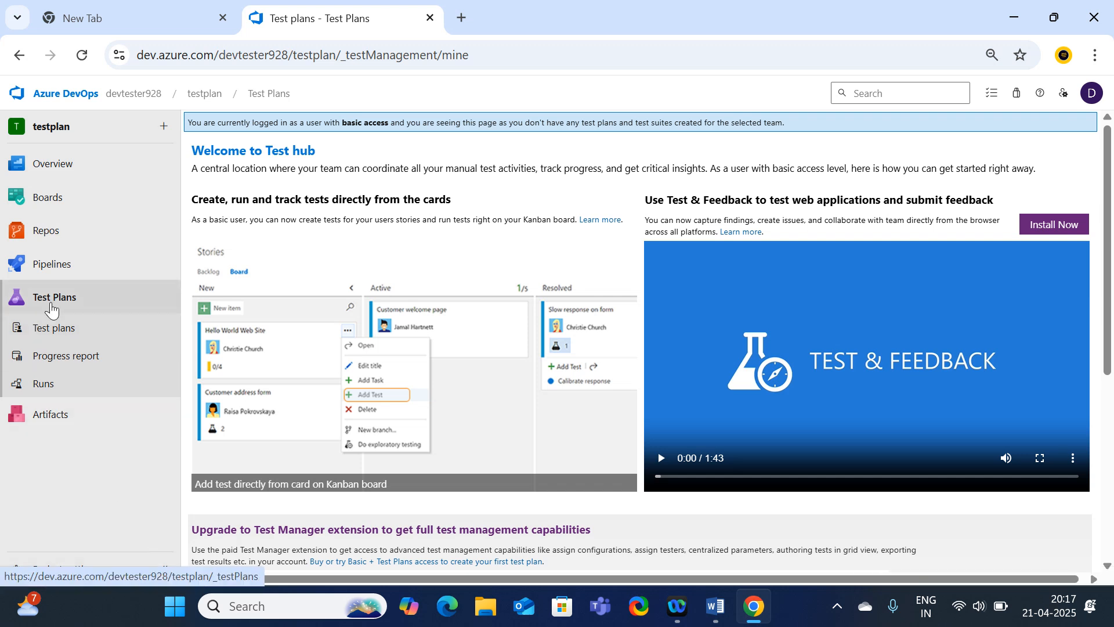
{"action": "left_click", "coordinate": [87, 95]}
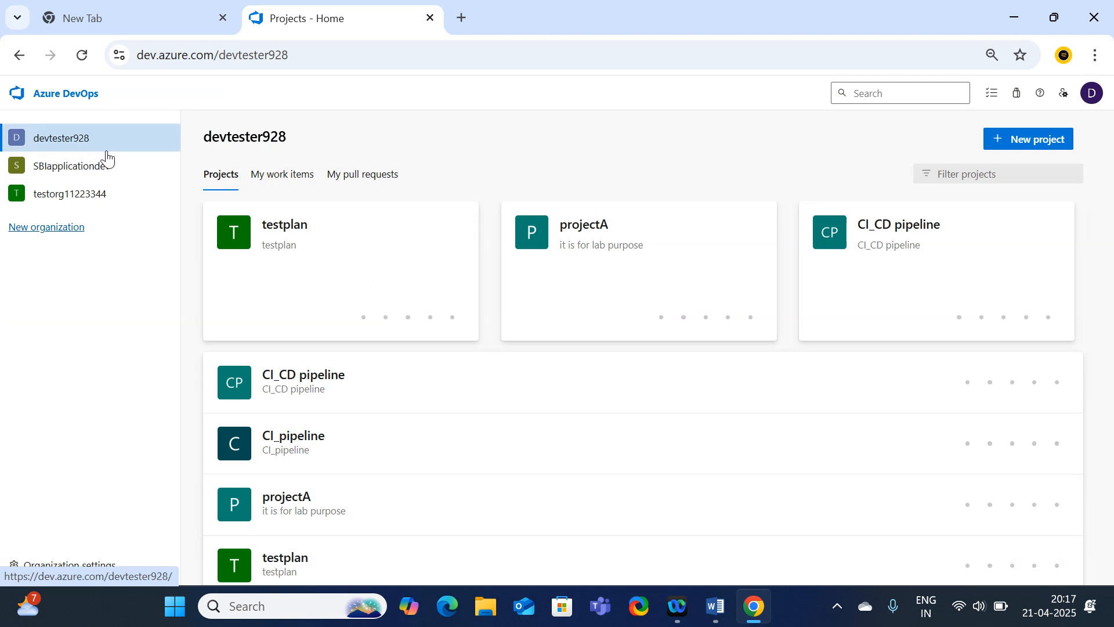
Open Organization settings' Users page and bring up the Add new users form.
{"action": "left_click", "coordinate": [87, 564]}
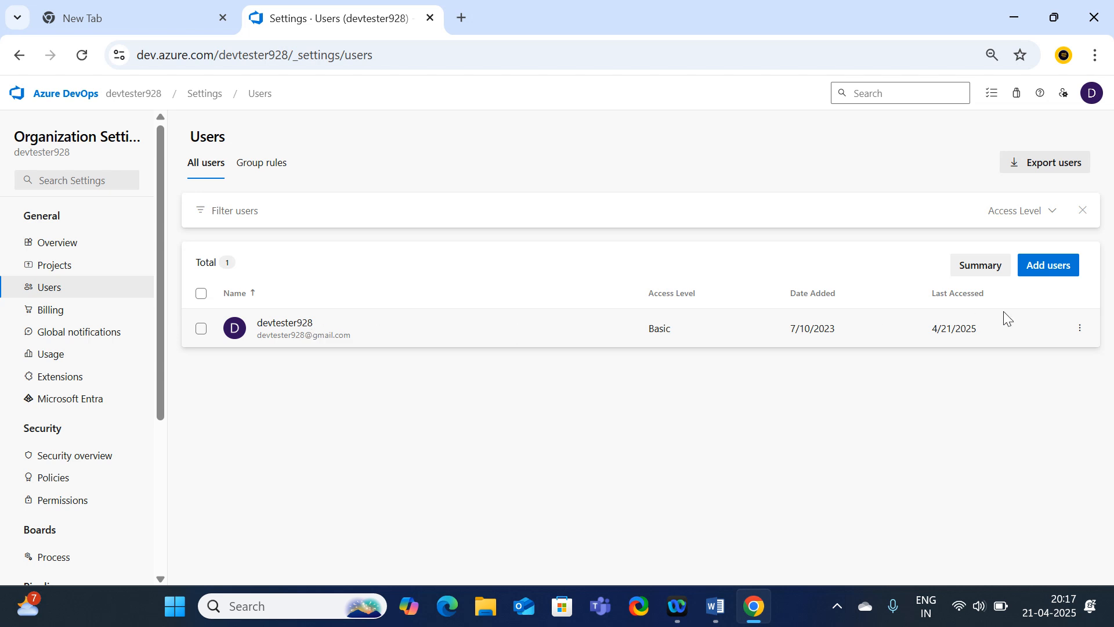
{"action": "left_click", "coordinate": [1045, 273]}
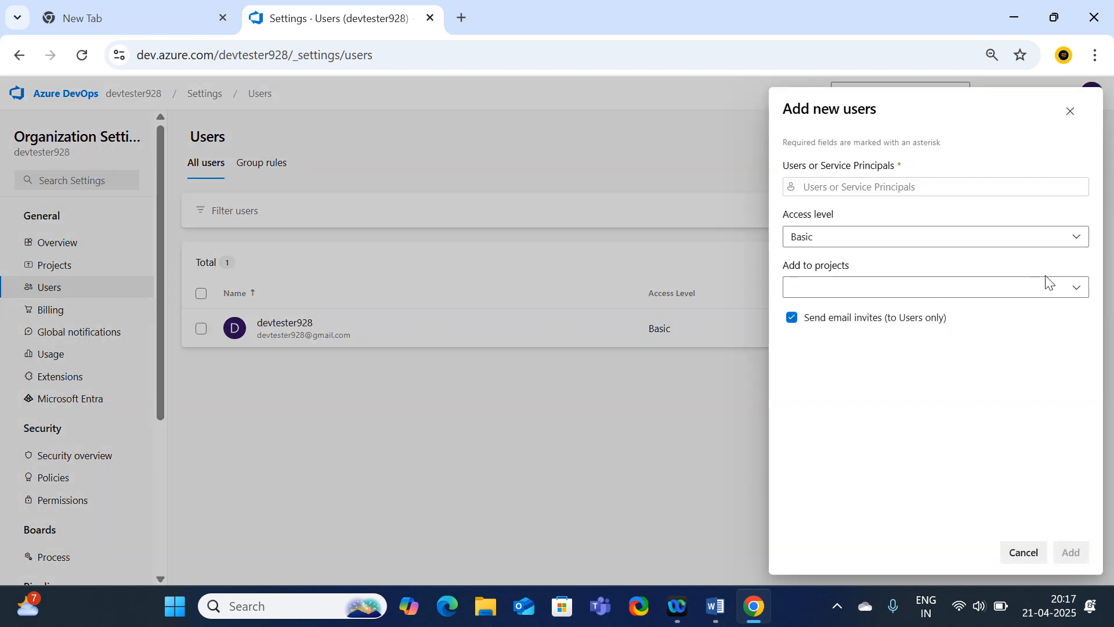
Add the new user by e-mail address with Basic access level.
{"action": "left_click", "coordinate": [879, 185]}
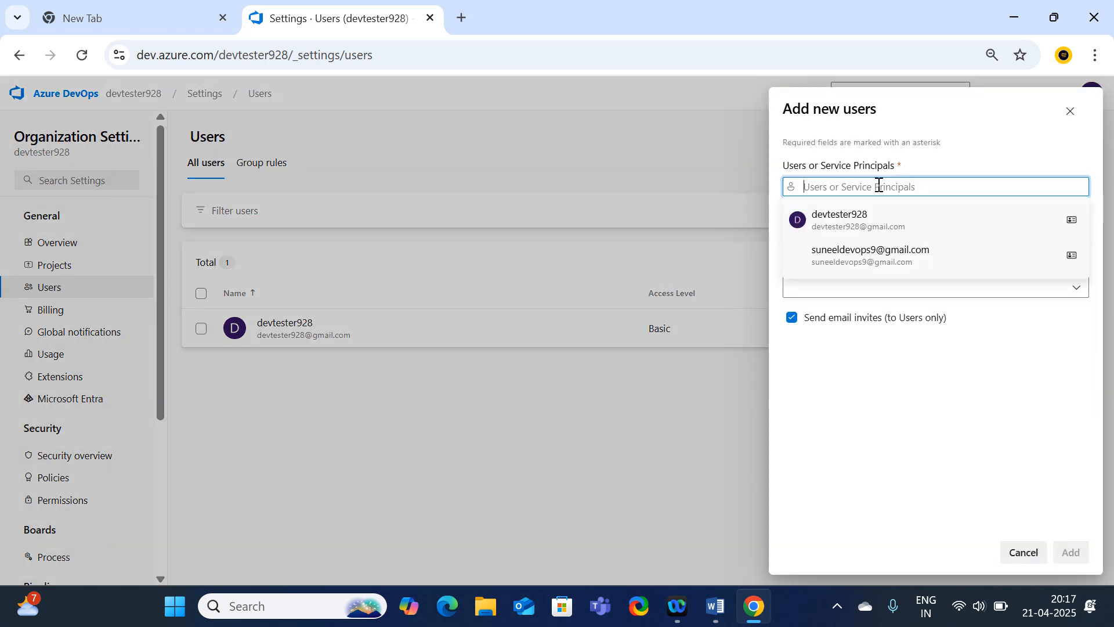
{"action": "left_click", "coordinate": [869, 256]}
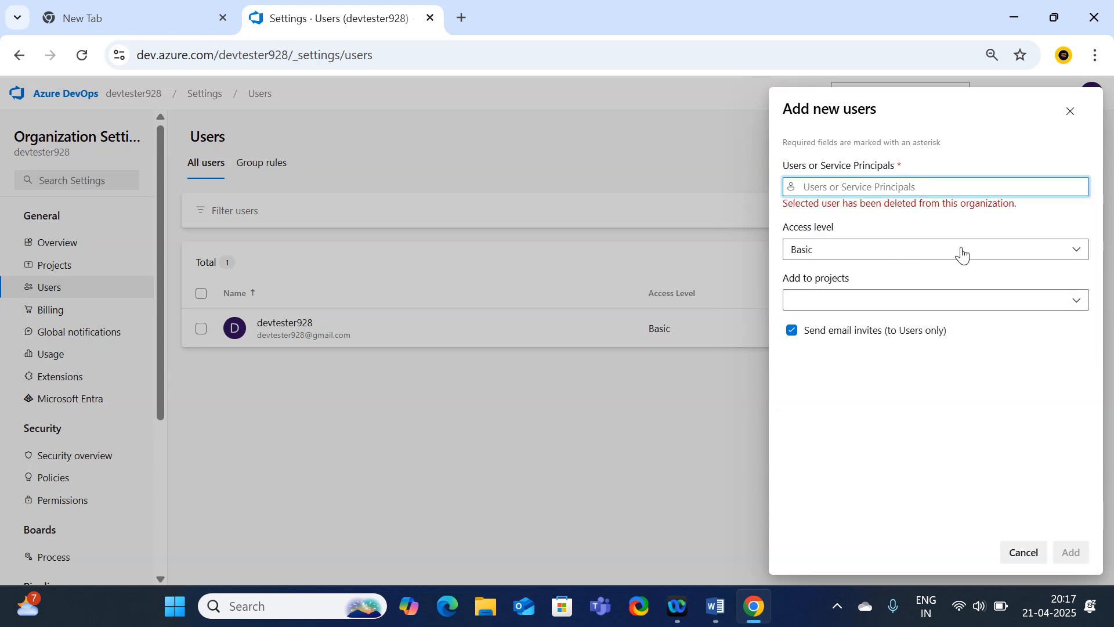
{"action": "left_click", "coordinate": [905, 186]}
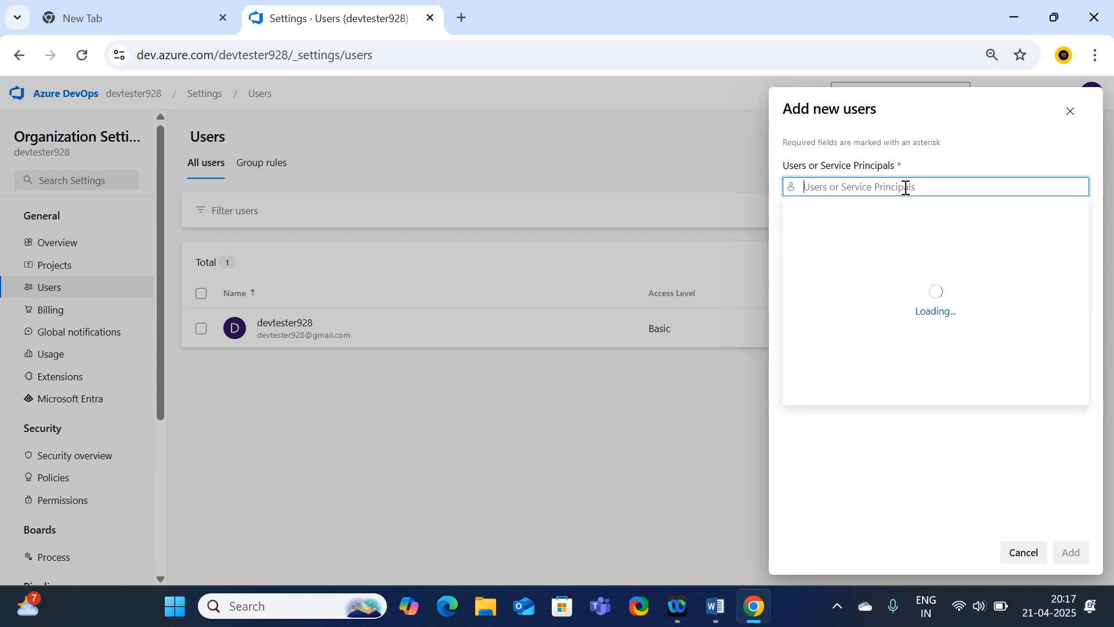
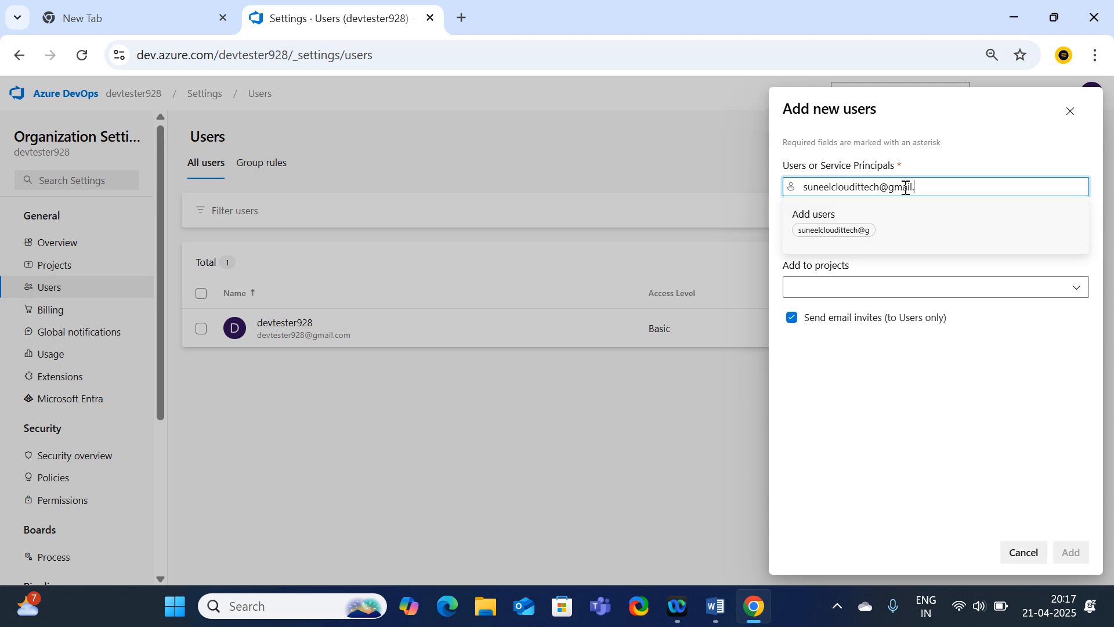
{"action": "left_click", "coordinate": [844, 235]}
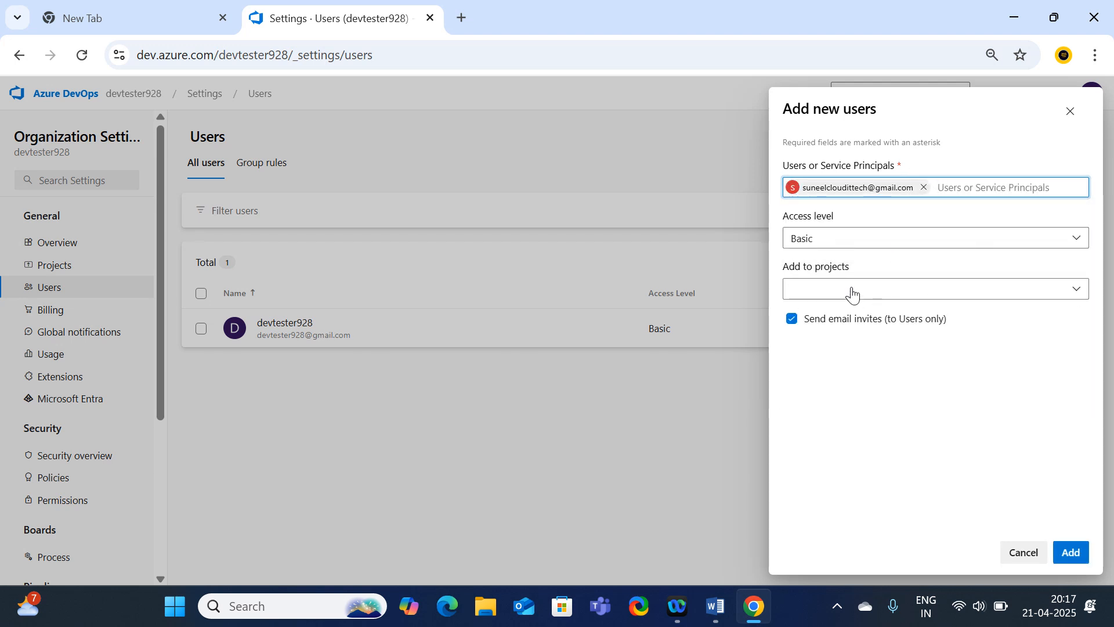
{"action": "left_click", "coordinate": [833, 241]}
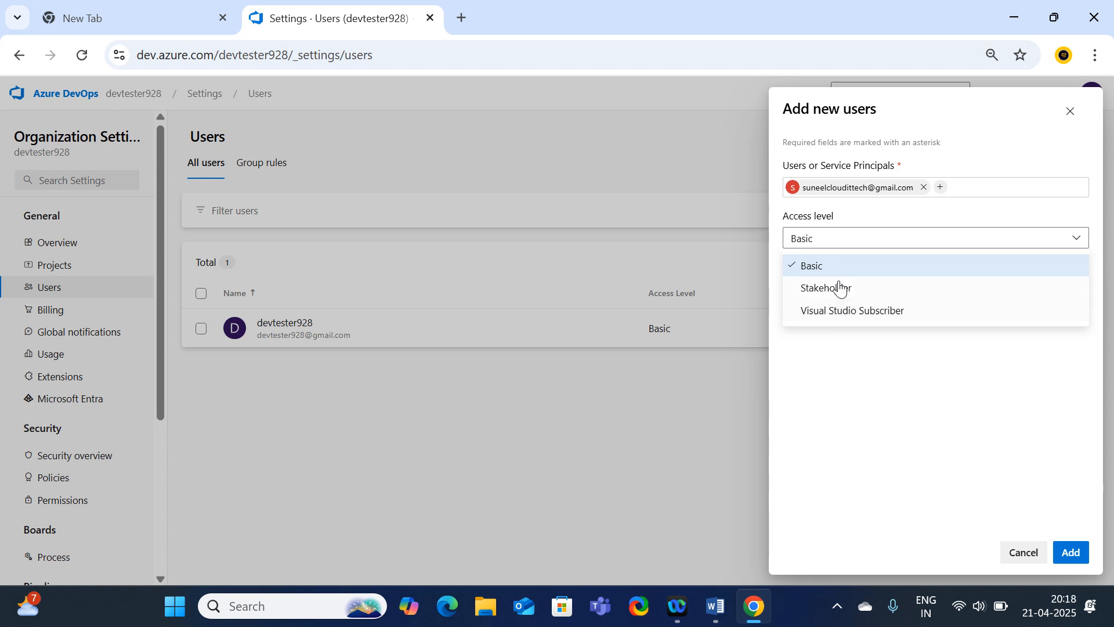
{"action": "left_click", "coordinate": [827, 268]}
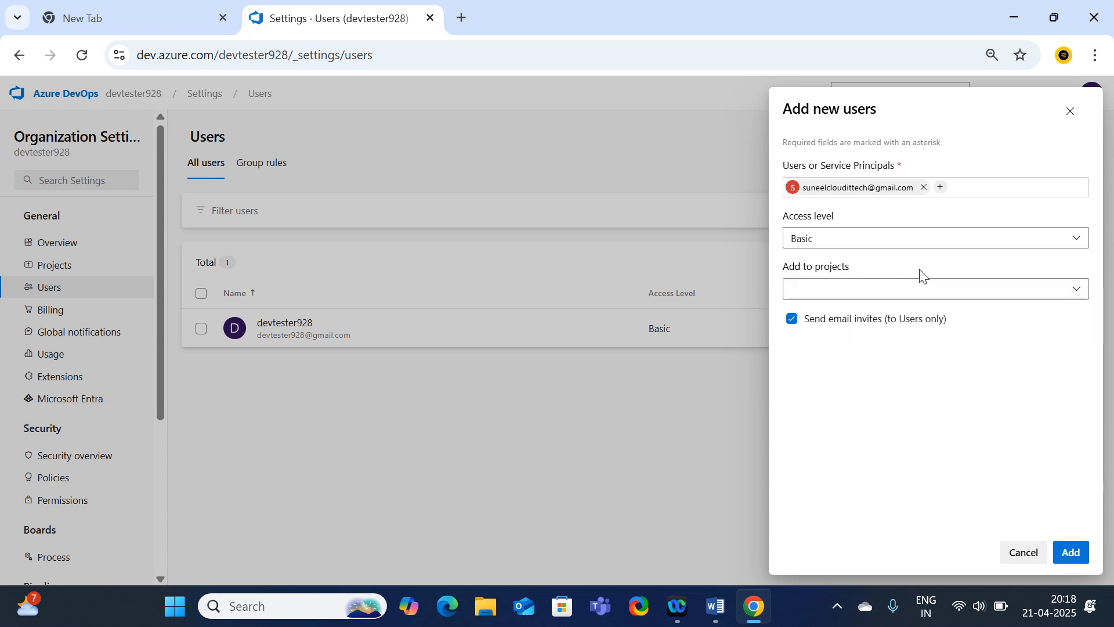
{"action": "left_click", "coordinate": [1078, 297]}
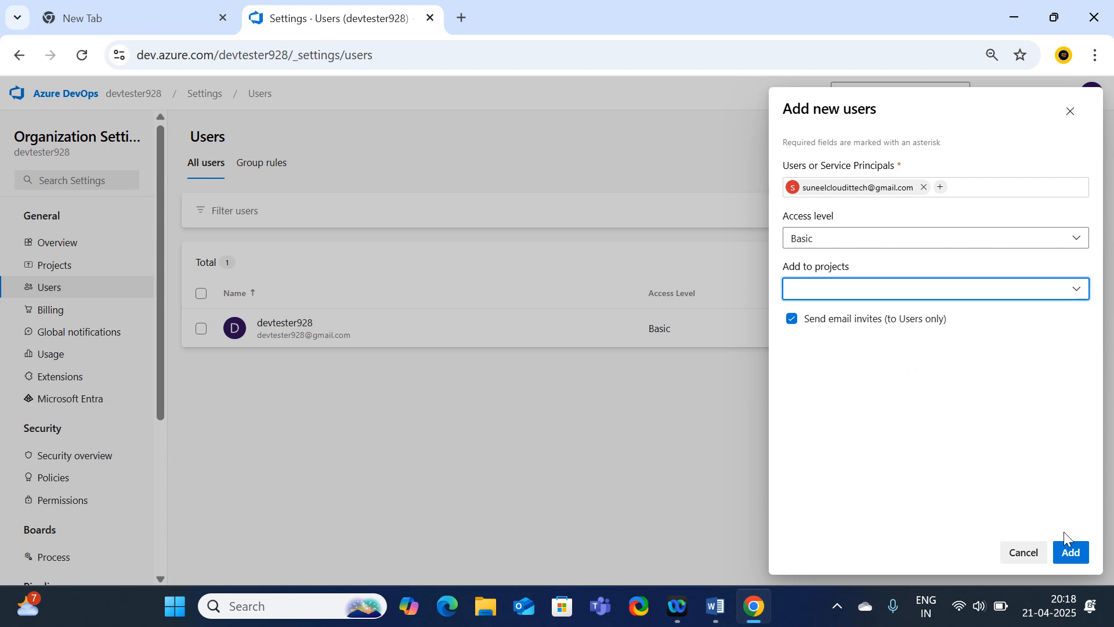
{"action": "left_click", "coordinate": [1069, 552]}
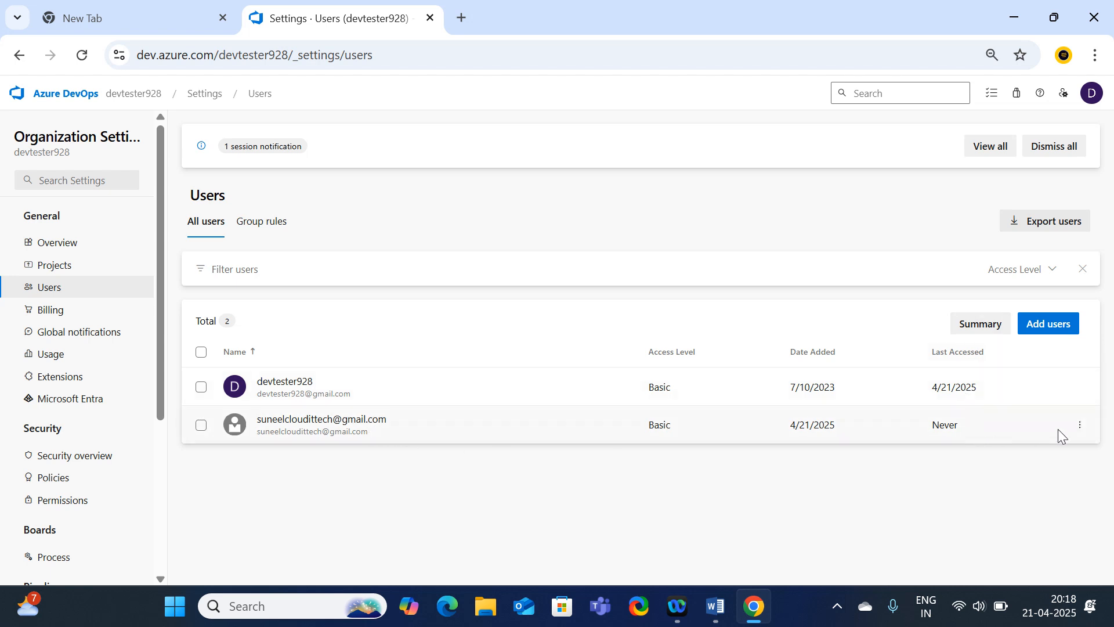
{"action": "left_click", "coordinate": [1079, 424]}
{"action": "left_click", "coordinate": [1002, 458]}
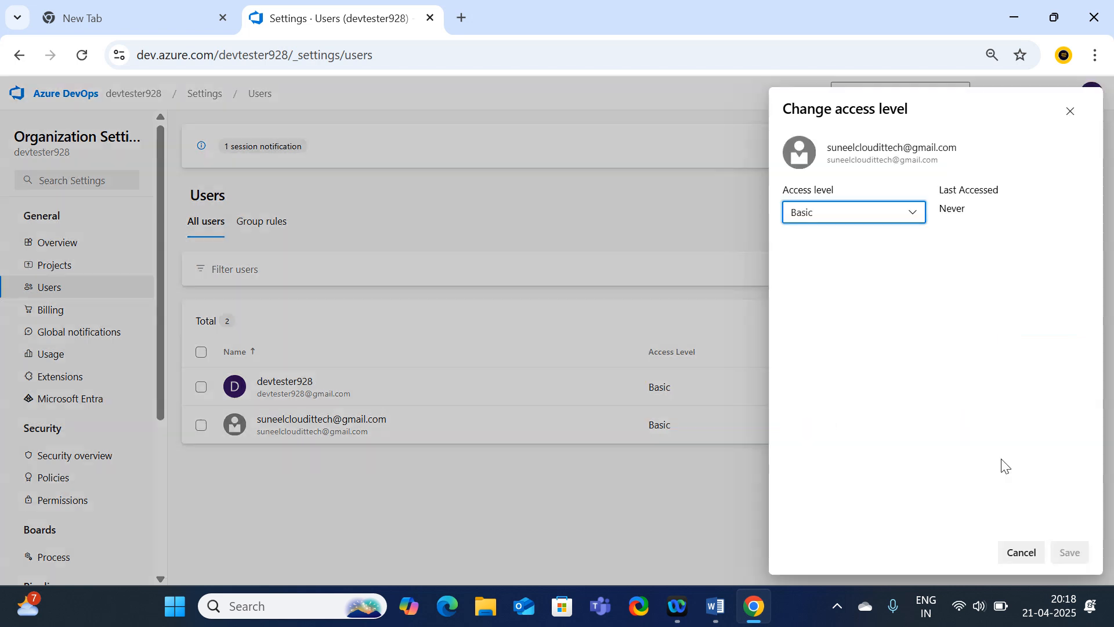
{"action": "left_click", "coordinate": [917, 218]}
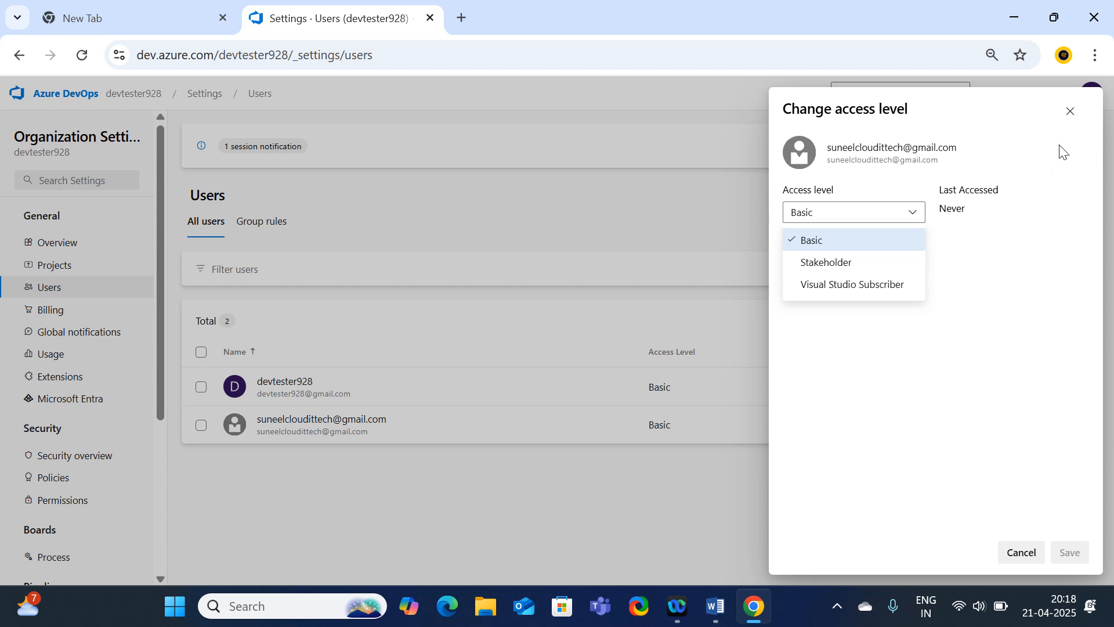
{"action": "left_click", "coordinate": [1070, 111]}
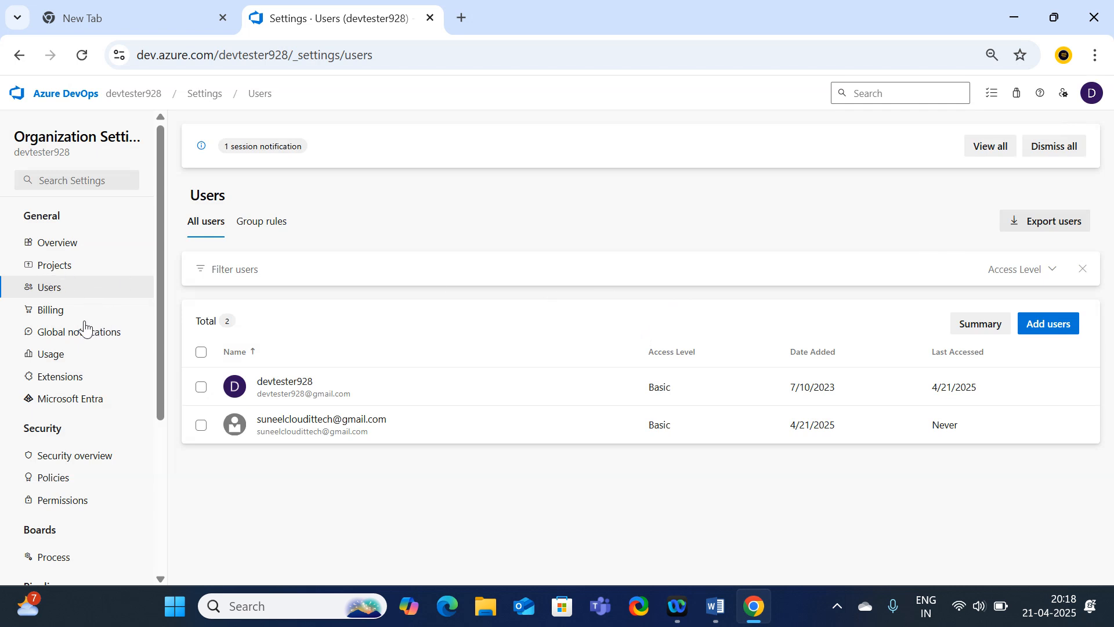
Review the Billing page's free limits, noting 5 free Basic users and the Basic + Test Plans trial.
{"action": "left_click", "coordinate": [63, 316]}
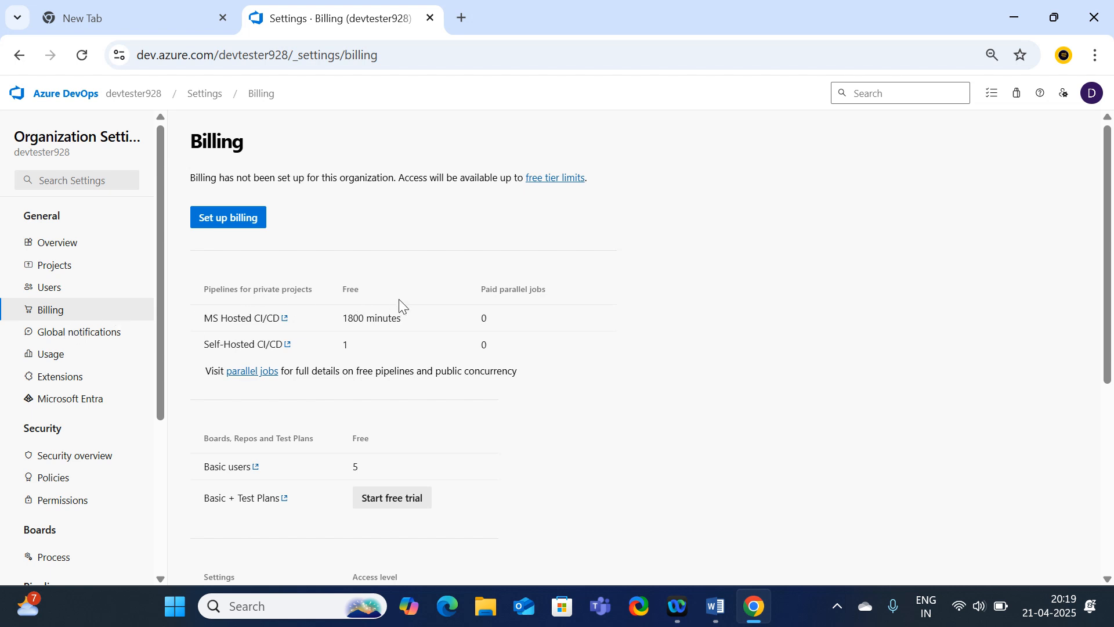
{"action": "scroll", "coordinate": [399, 300], "scroll_direction": "down", "scroll_amount": 1}
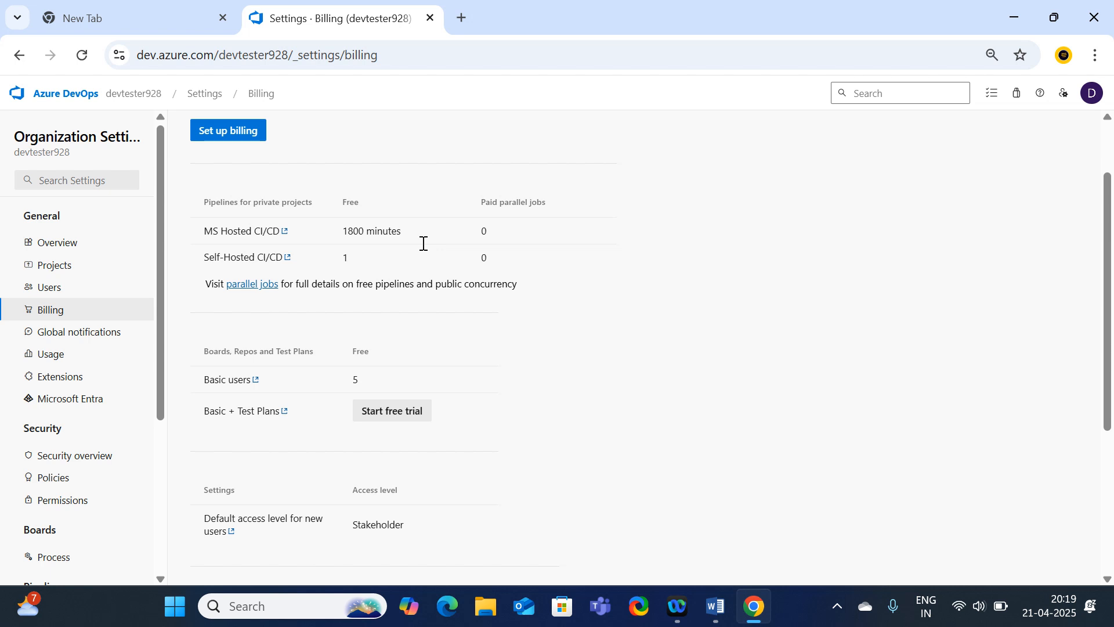
{"action": "scroll", "coordinate": [424, 243], "scroll_direction": "down", "scroll_amount": 3}
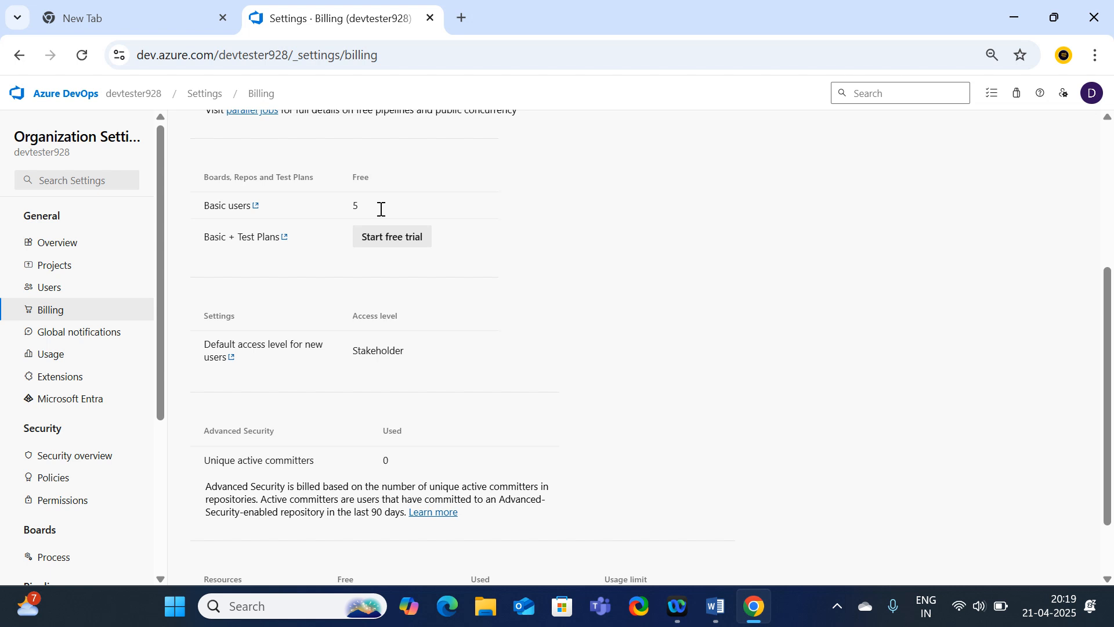
{"action": "scroll", "coordinate": [393, 241], "scroll_direction": "up", "scroll_amount": 1}
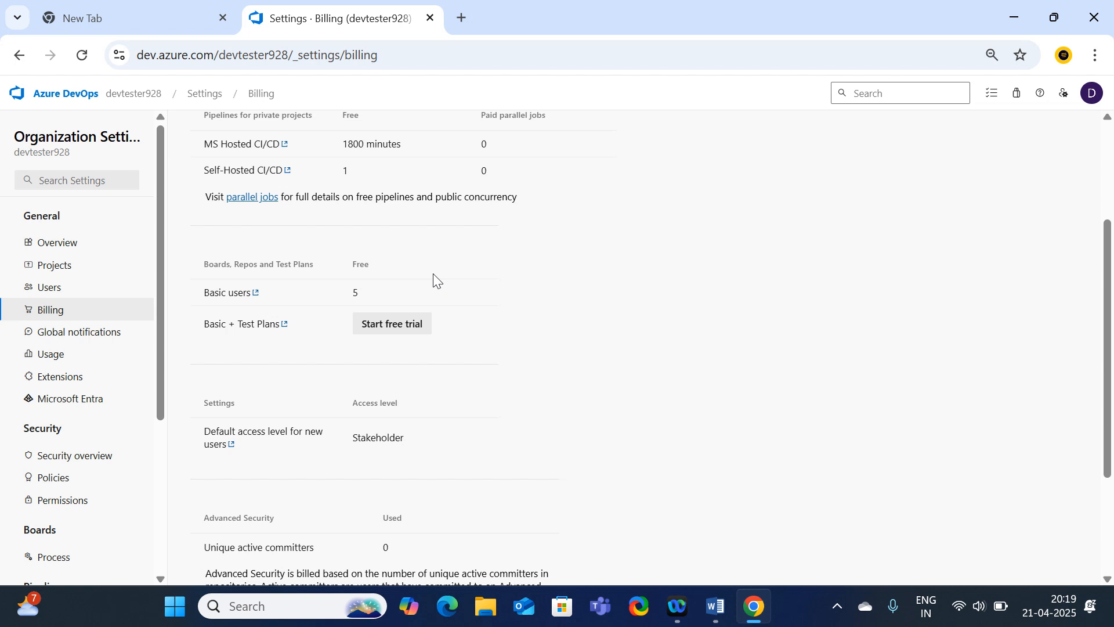
{"action": "scroll", "coordinate": [437, 283], "scroll_direction": "down", "scroll_amount": 1}
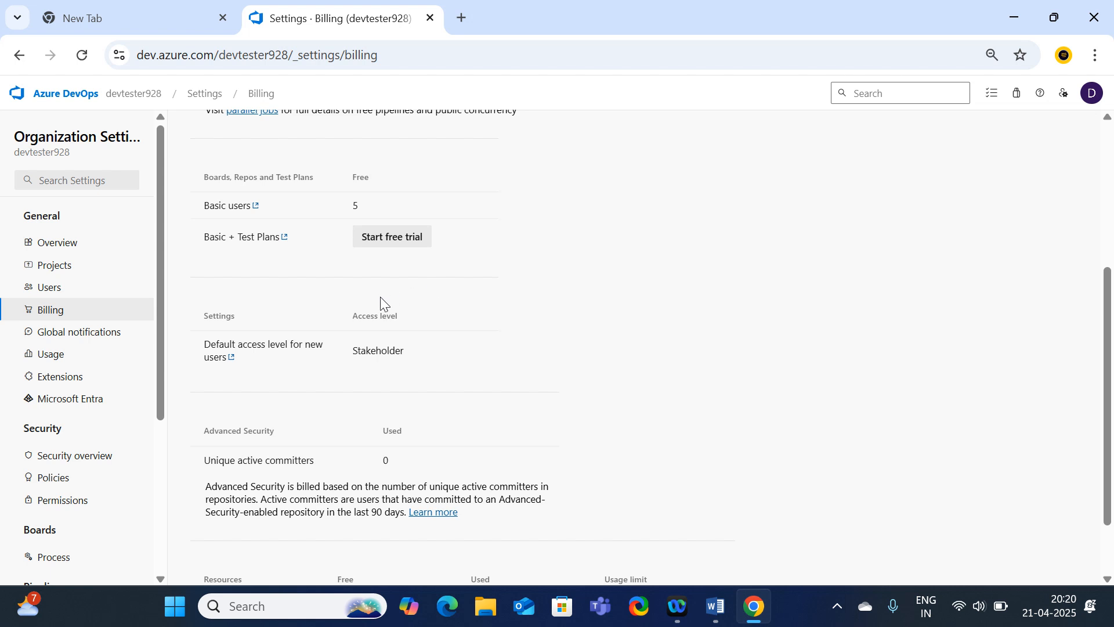
{"action": "scroll", "coordinate": [385, 303], "scroll_direction": "up", "scroll_amount": 1}
{"action": "left_click_drag", "start_coordinate": [205, 324], "coordinate": [284, 336]}
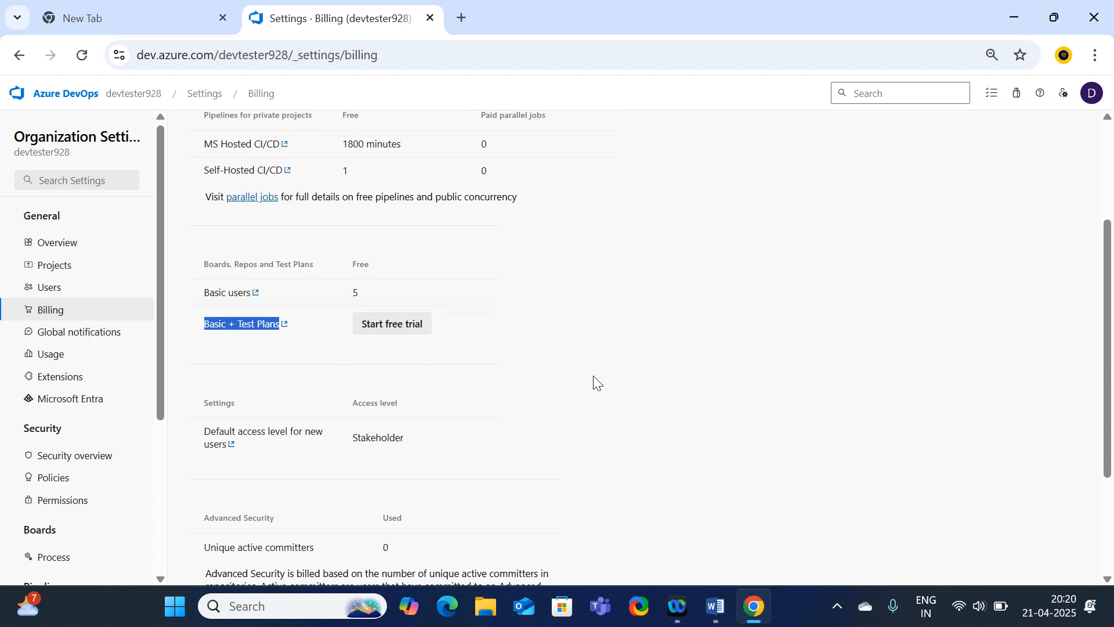
Start and confirm the 30-day Basic + Test Plans free trial.
{"action": "left_click", "coordinate": [398, 339]}
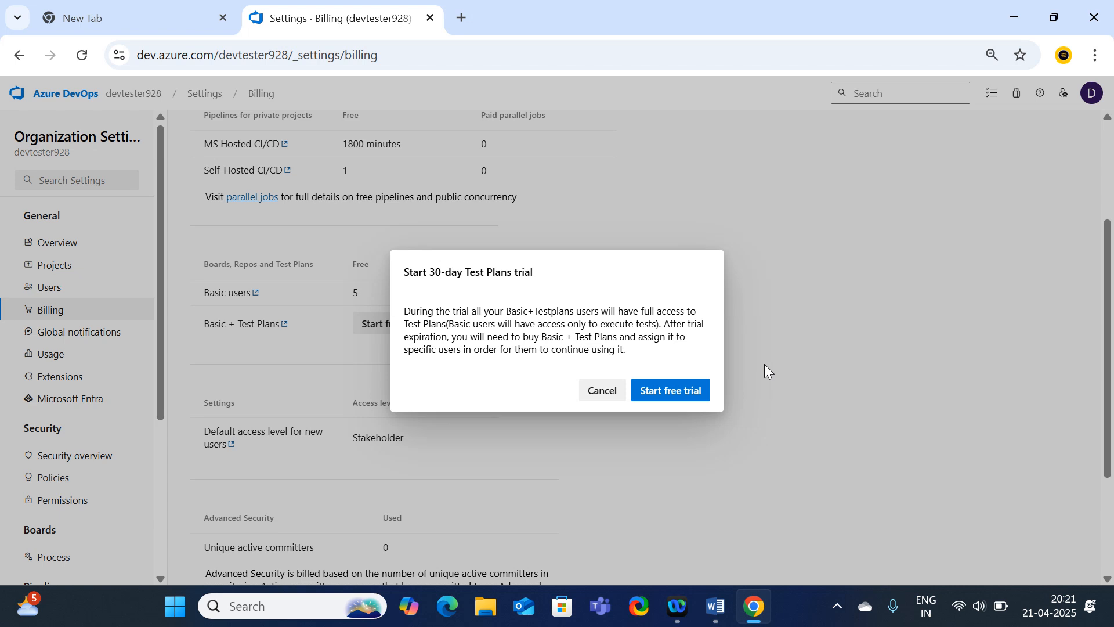
{"action": "left_click", "coordinate": [672, 394]}
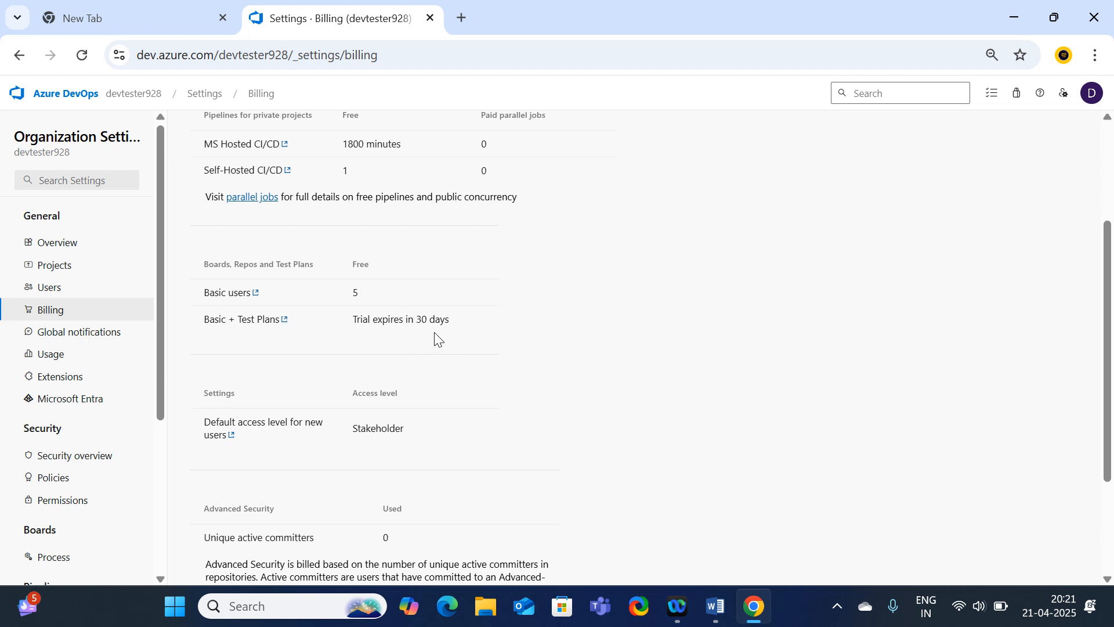
{"action": "scroll", "coordinate": [407, 356], "scroll_direction": "up", "scroll_amount": 3}
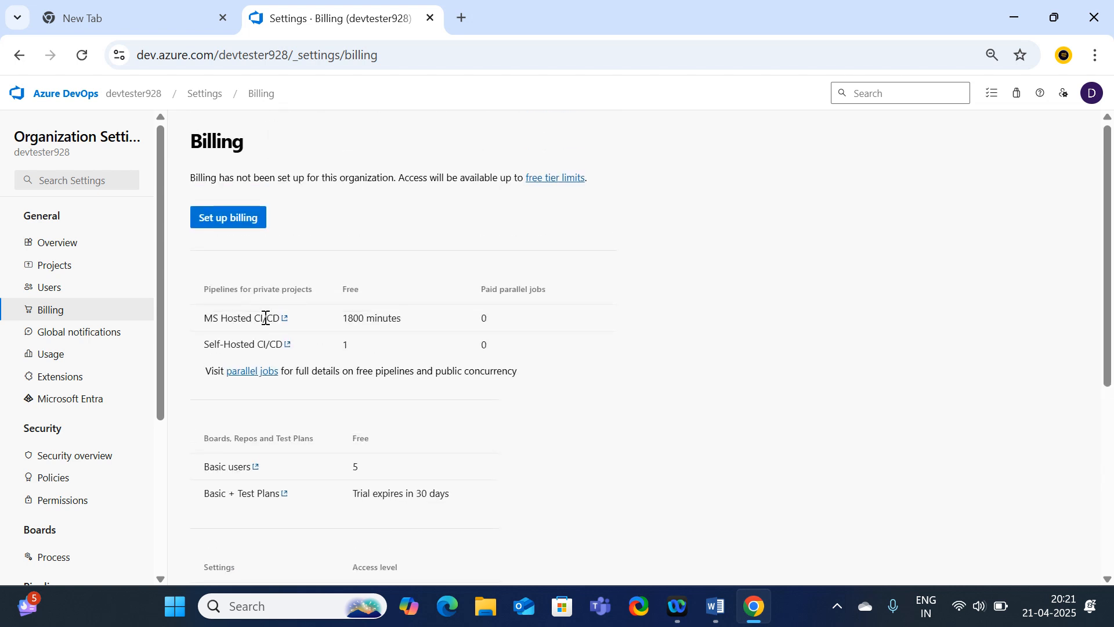
Change the second user's access level to Basic + Test Plans and save.
{"action": "left_click", "coordinate": [48, 289]}
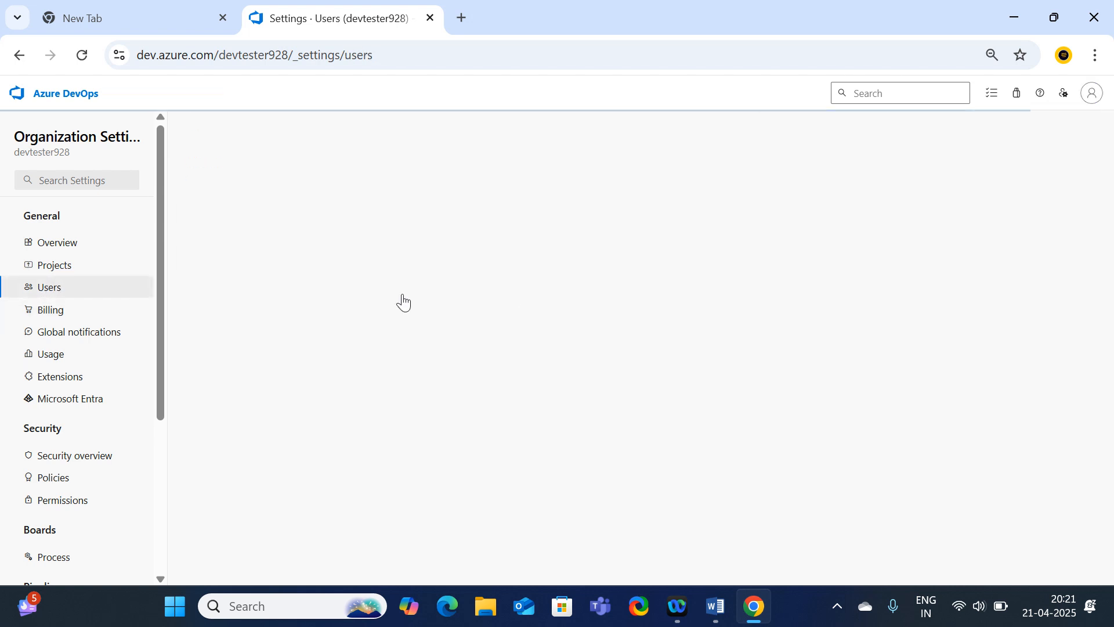
{"action": "mouse_move", "coordinate": [1057, 374]}
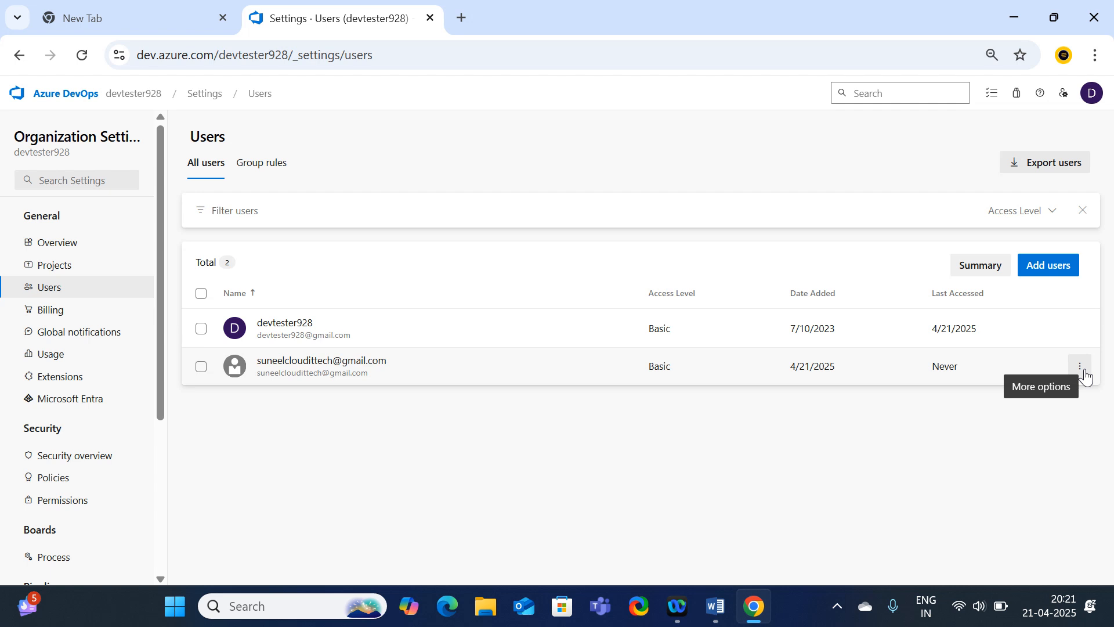
{"action": "left_click", "coordinate": [1080, 367]}
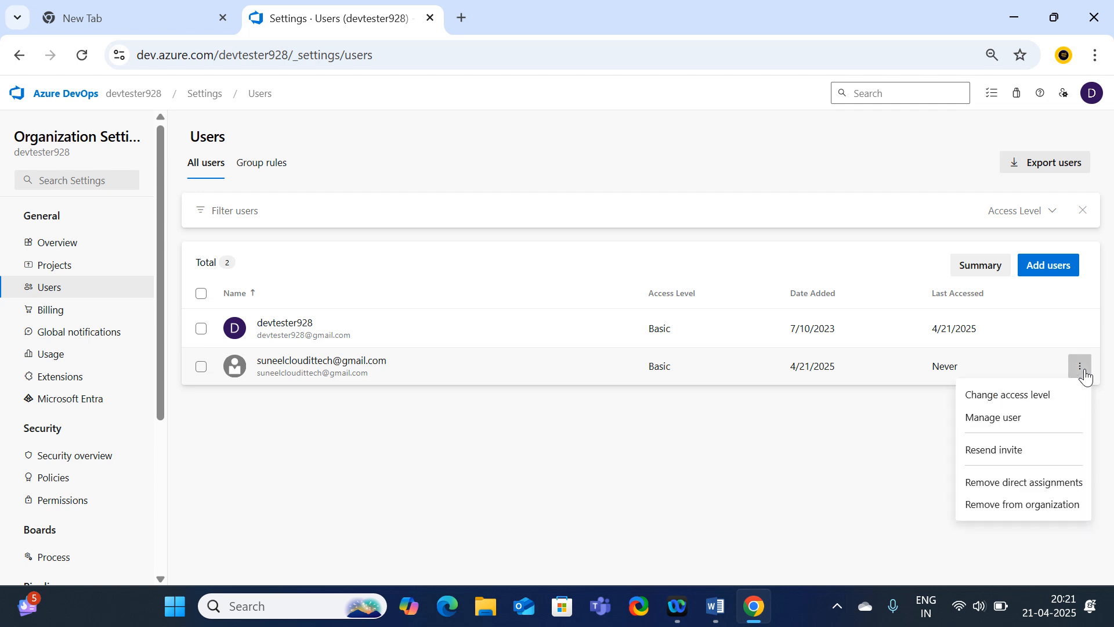
{"action": "left_click", "coordinate": [1025, 398]}
{"action": "left_click", "coordinate": [912, 215]}
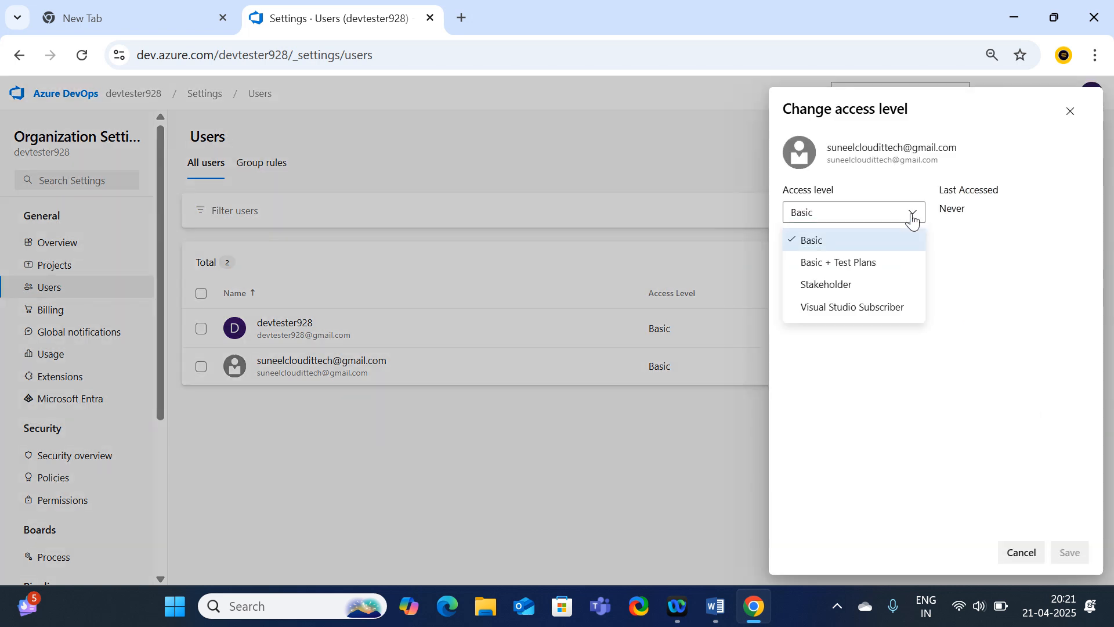
{"action": "left_click", "coordinate": [832, 268]}
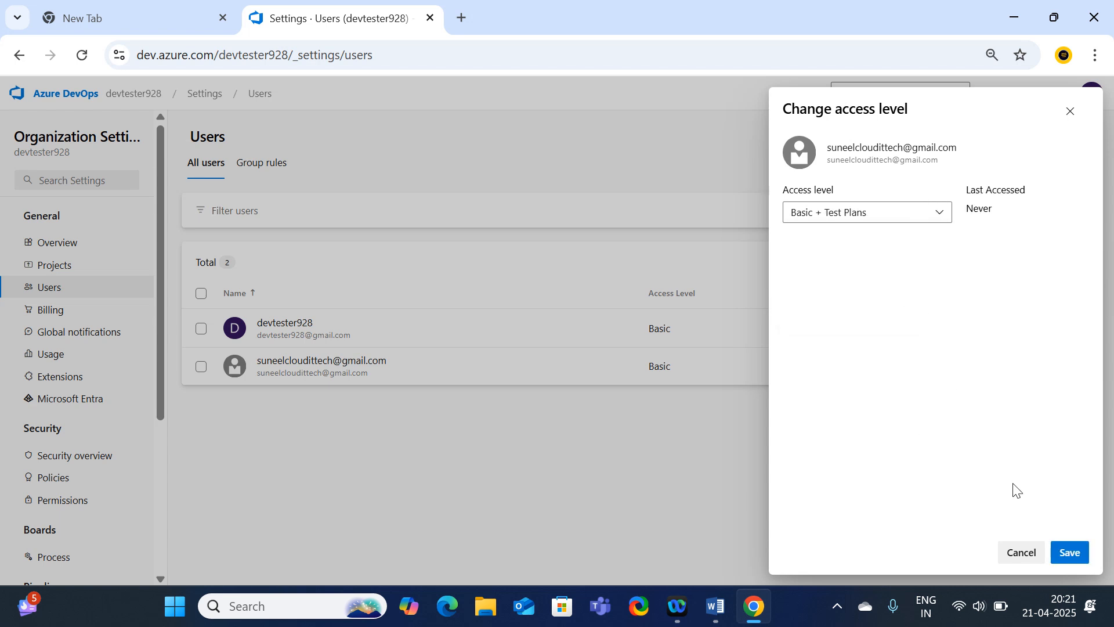
{"action": "left_click", "coordinate": [1071, 554]}
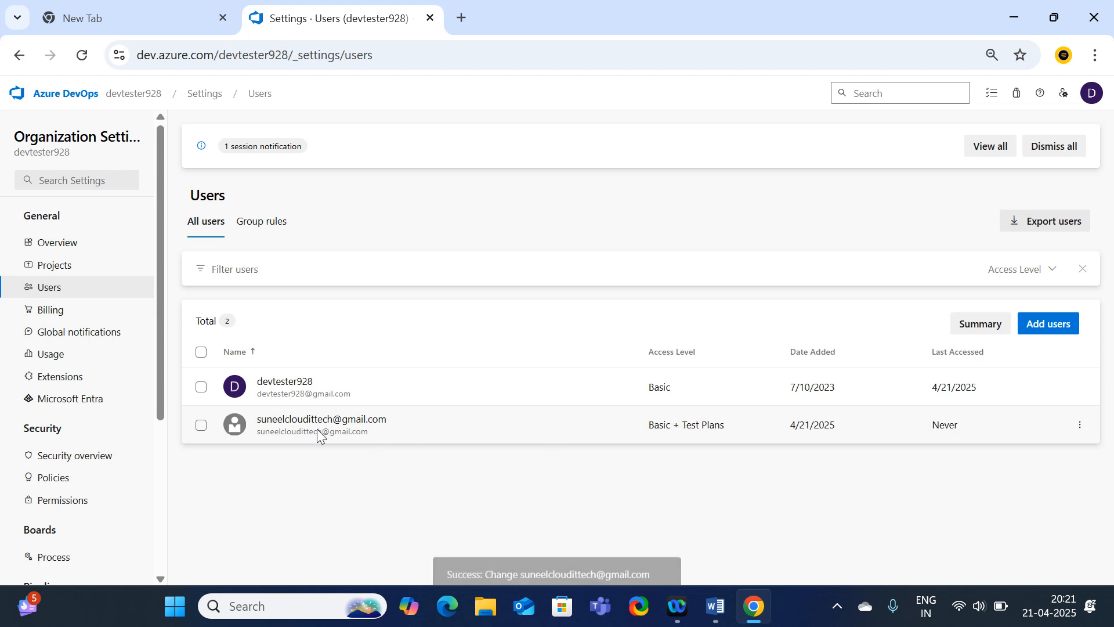
Change the first user's access level to Basic + Test Plans and save.
{"action": "left_click", "coordinate": [1078, 389]}
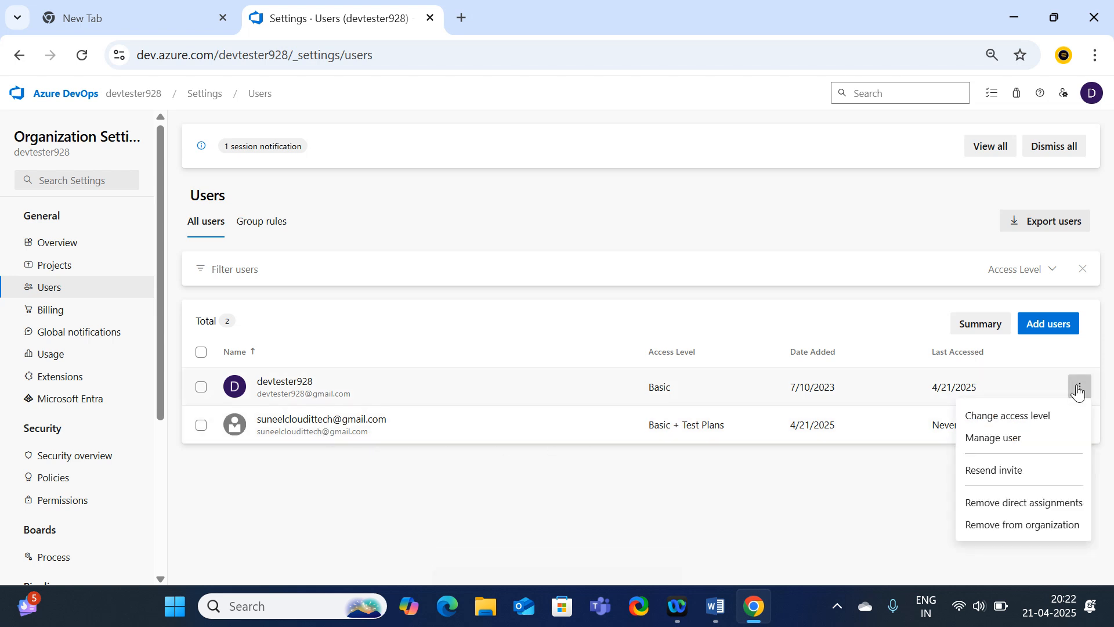
{"action": "left_click", "coordinate": [992, 427]}
{"action": "left_click", "coordinate": [915, 216]}
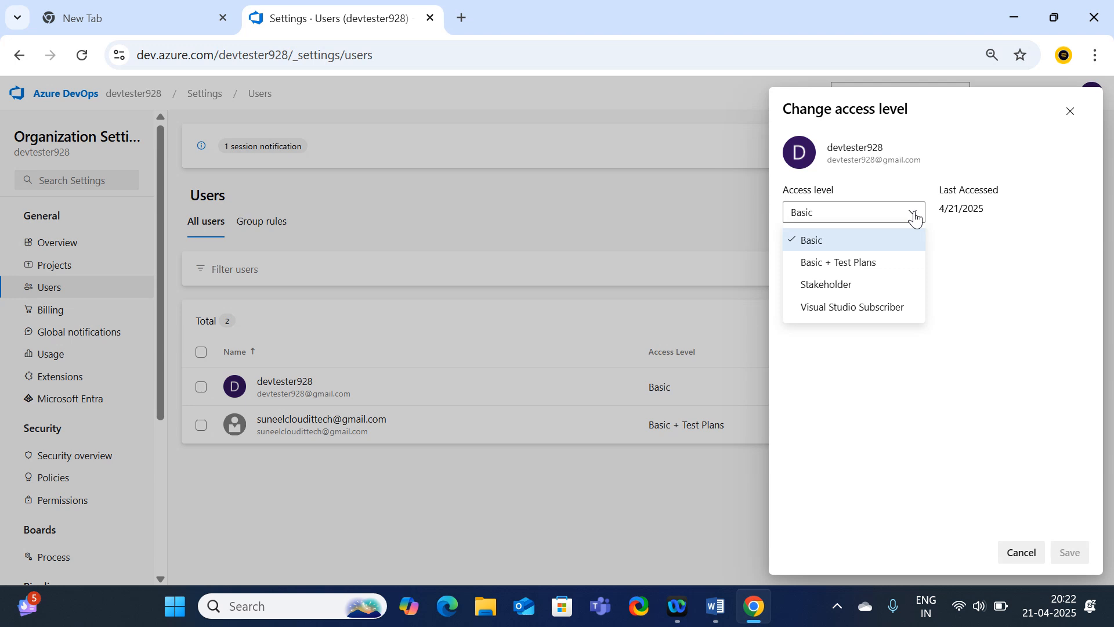
{"action": "left_click", "coordinate": [830, 262]}
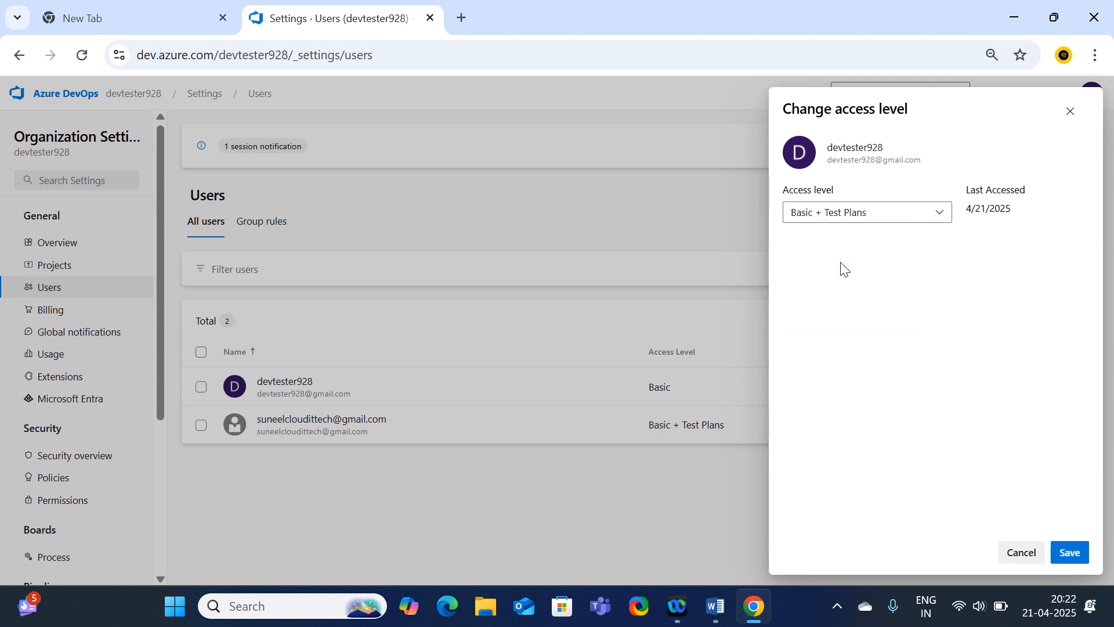
{"action": "left_click", "coordinate": [1070, 552]}
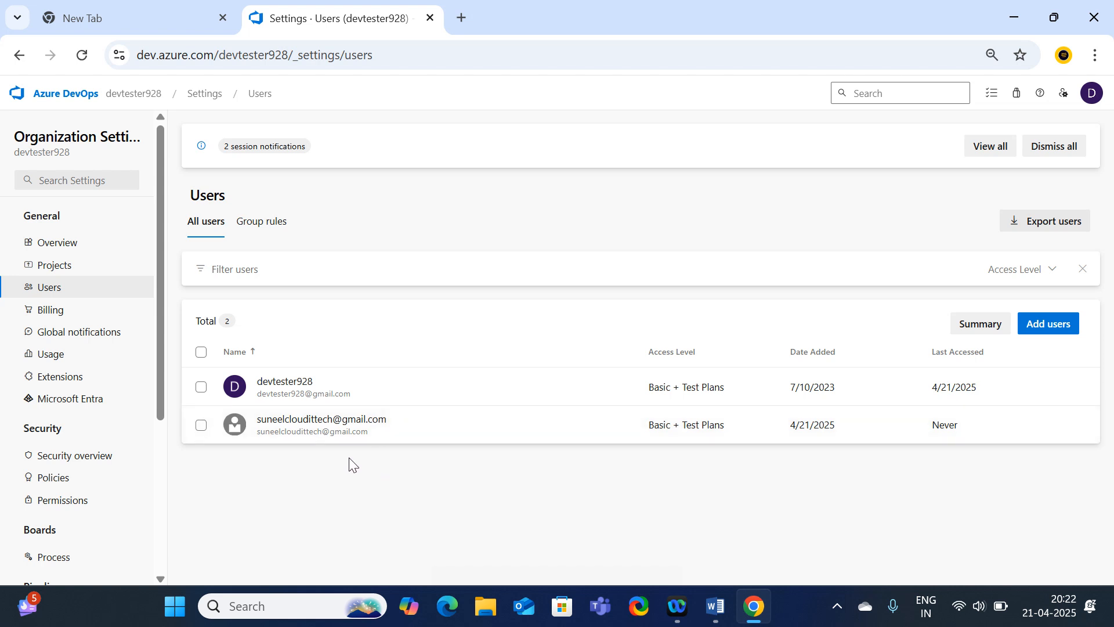
Open the testplan project from the organization and start a new test plan under Test Plans.
{"action": "left_click", "coordinate": [135, 96]}
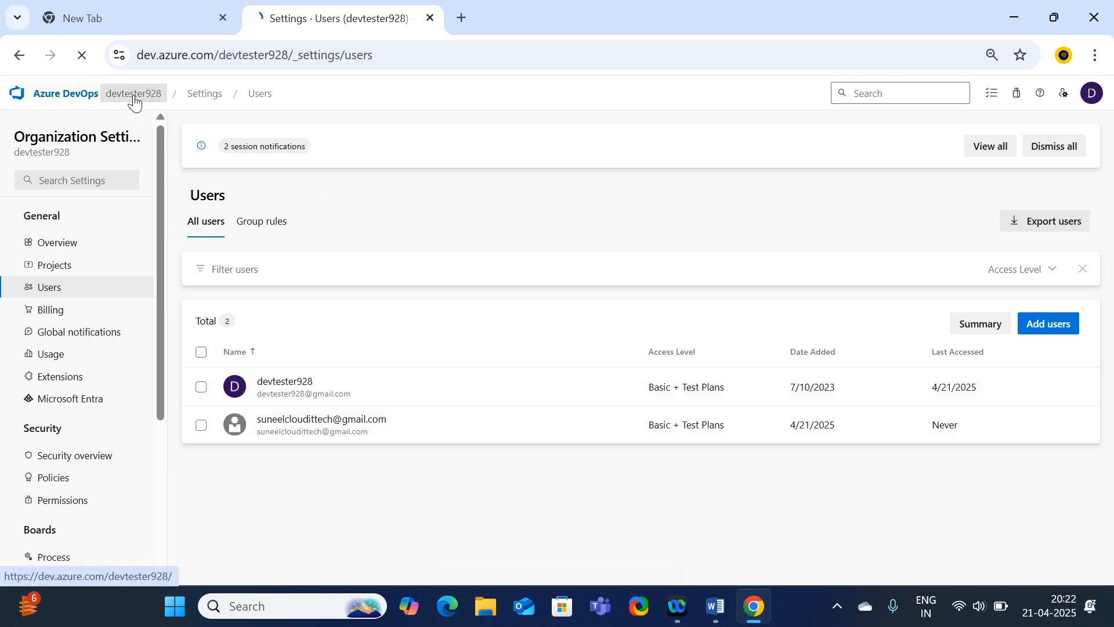
{"action": "left_click", "coordinate": [272, 269]}
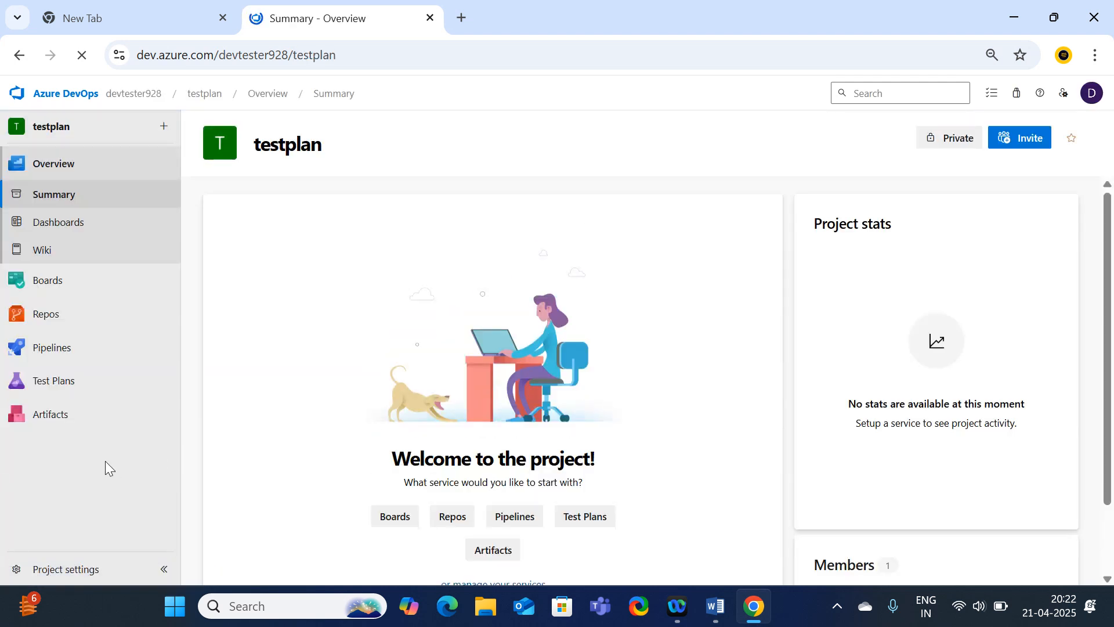
{"action": "left_click", "coordinate": [54, 380]}
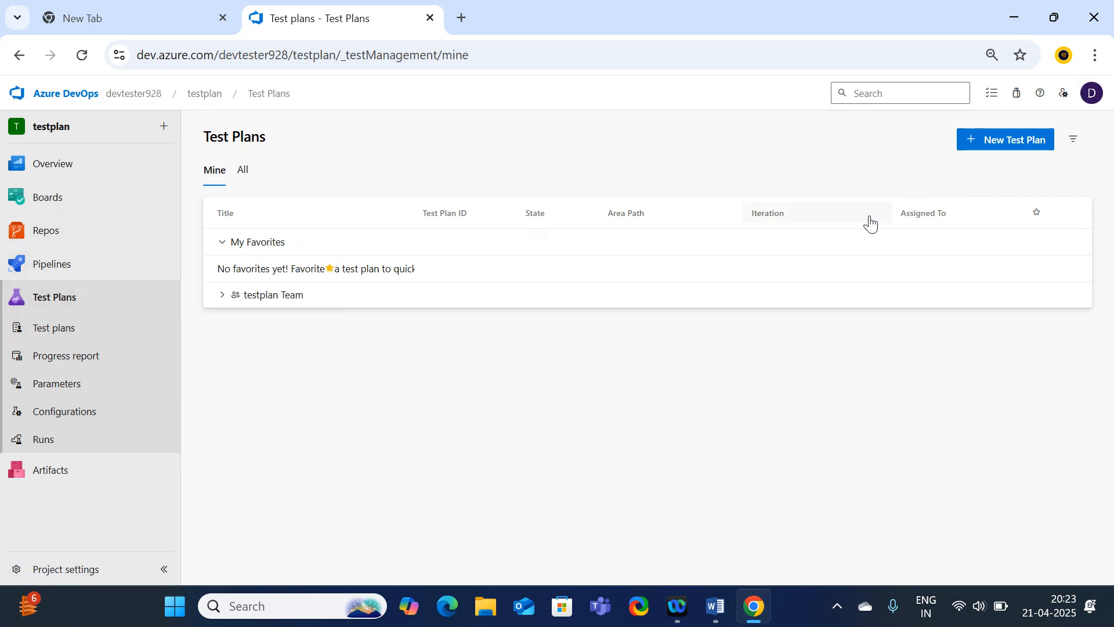
{"action": "left_click", "coordinate": [1000, 151]}
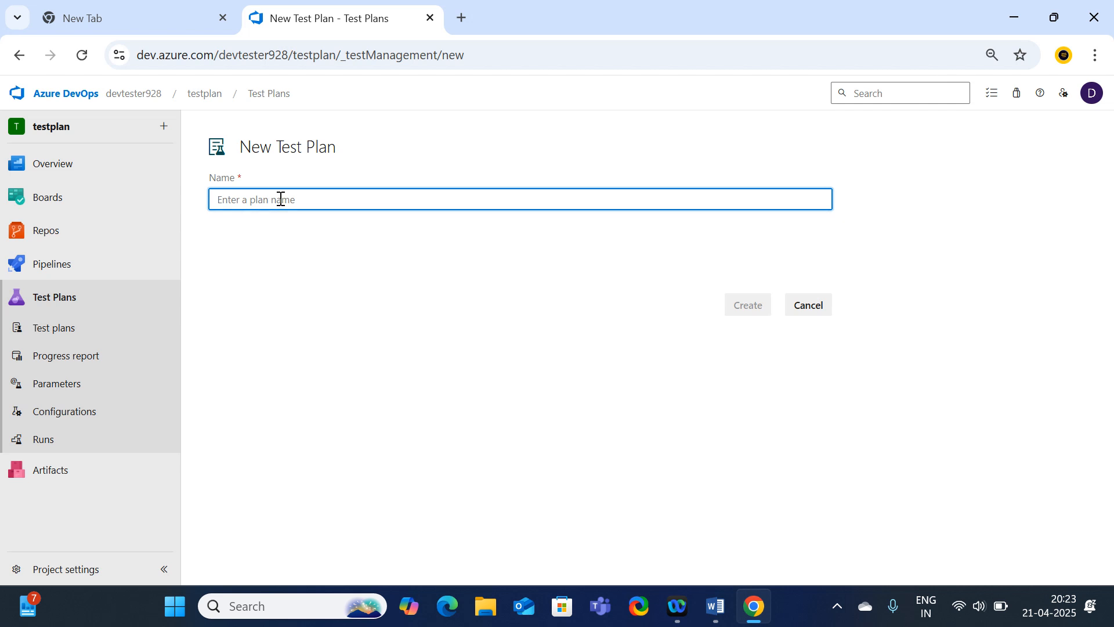
Create the test plan 'testplan1' with area path testplan.
{"action": "type", "text": "testpla"}
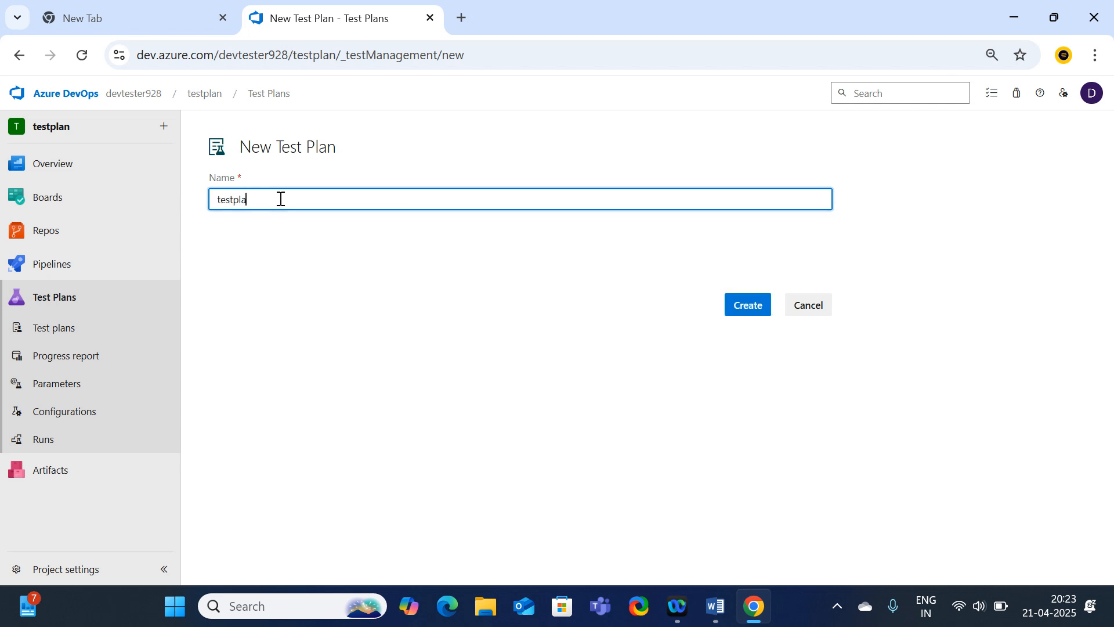
{"action": "type", "text": "n1"}
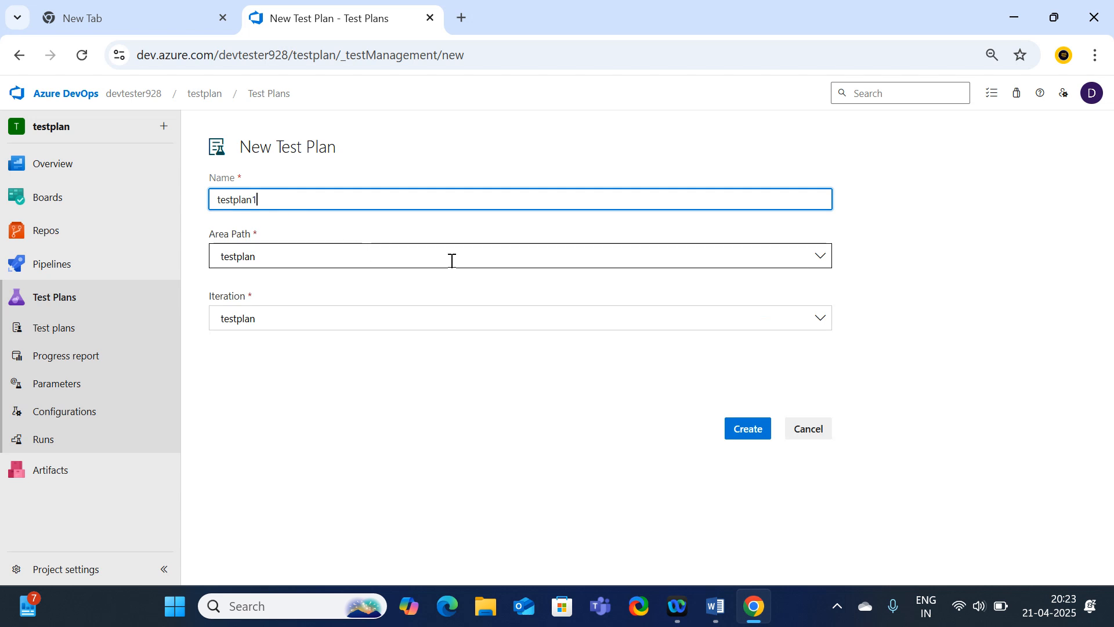
{"action": "left_click", "coordinate": [809, 265]}
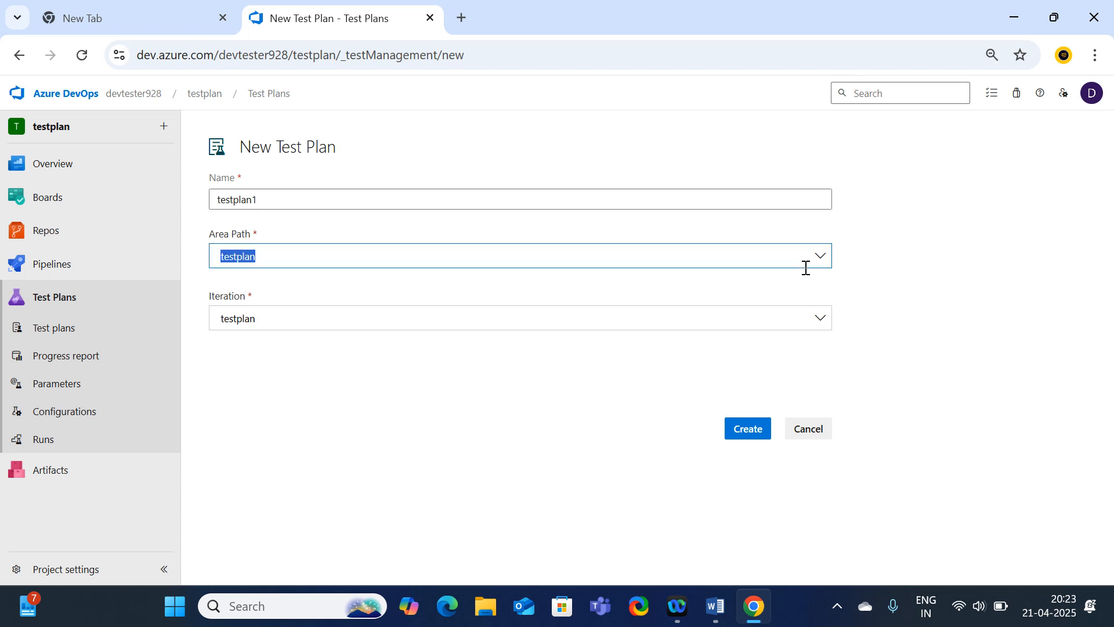
{"action": "left_click", "coordinate": [824, 262]}
{"action": "left_click", "coordinate": [321, 287]}
{"action": "left_click", "coordinate": [747, 429]}
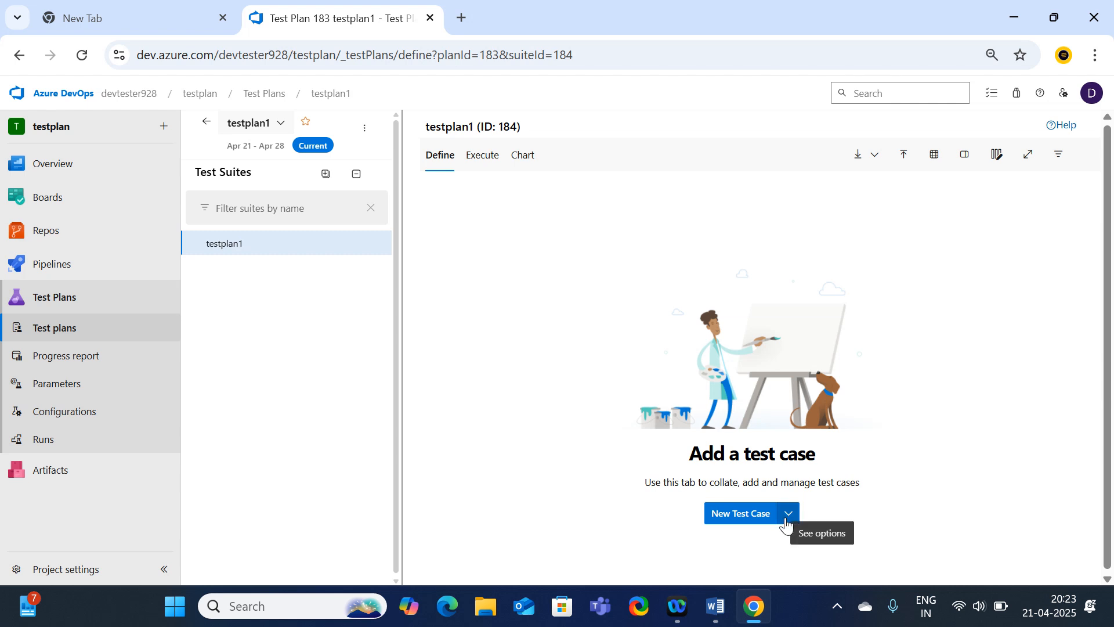
Add a new test case to the testplan1 plan from its Define tab.
{"action": "left_click", "coordinate": [738, 522]}
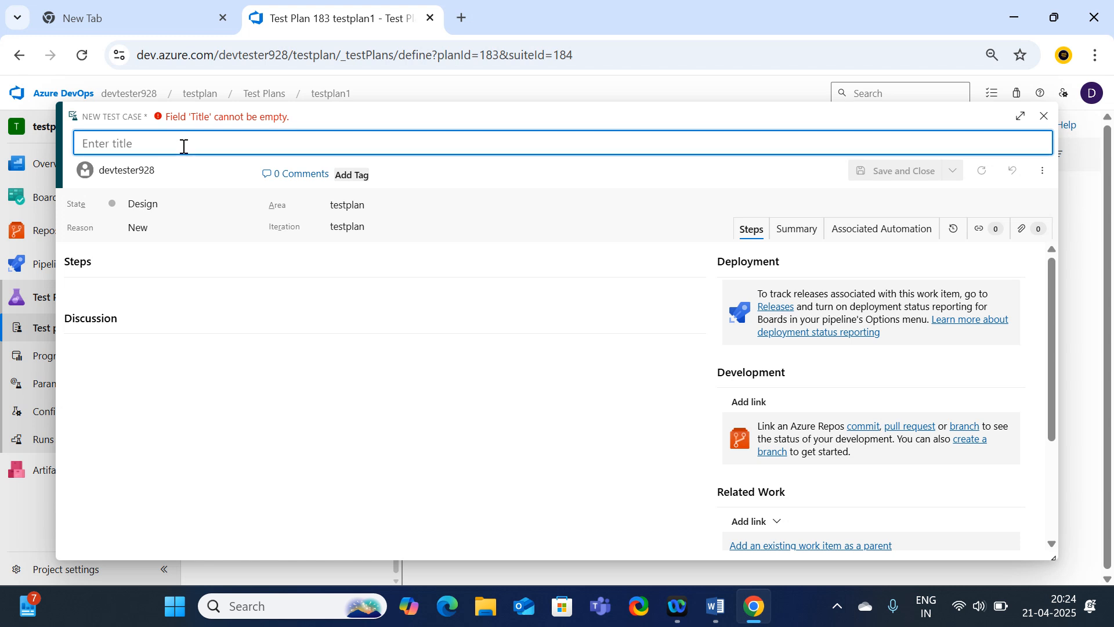
Save test case 'testcase1' in Design state, reason New, with one step 'testcase1'.
{"action": "type", "text": "testcase1"}
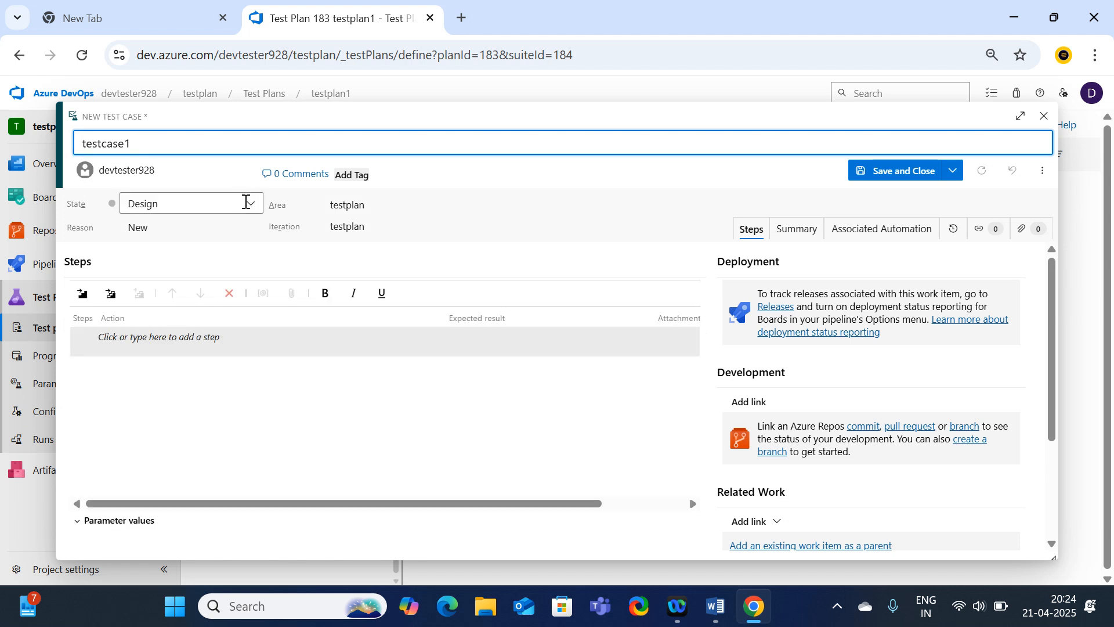
{"action": "left_click", "coordinate": [251, 209]}
{"action": "left_click", "coordinate": [207, 225]}
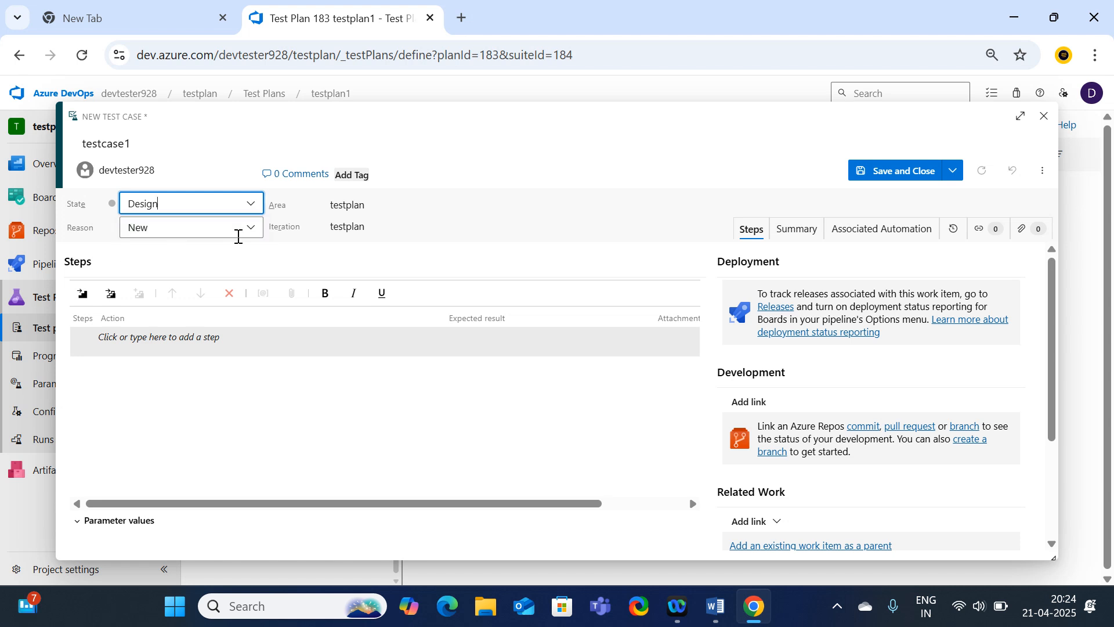
{"action": "left_click", "coordinate": [242, 234]}
{"action": "left_click", "coordinate": [156, 257]}
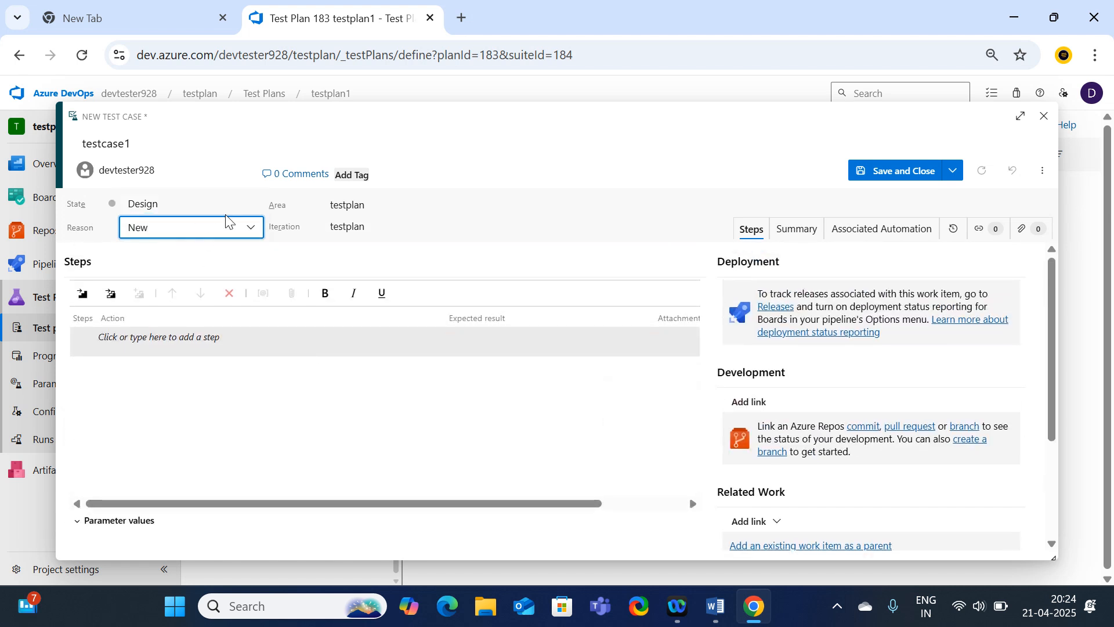
{"action": "double_click", "coordinate": [144, 141]}
{"action": "key", "text": "ctrl+c"}
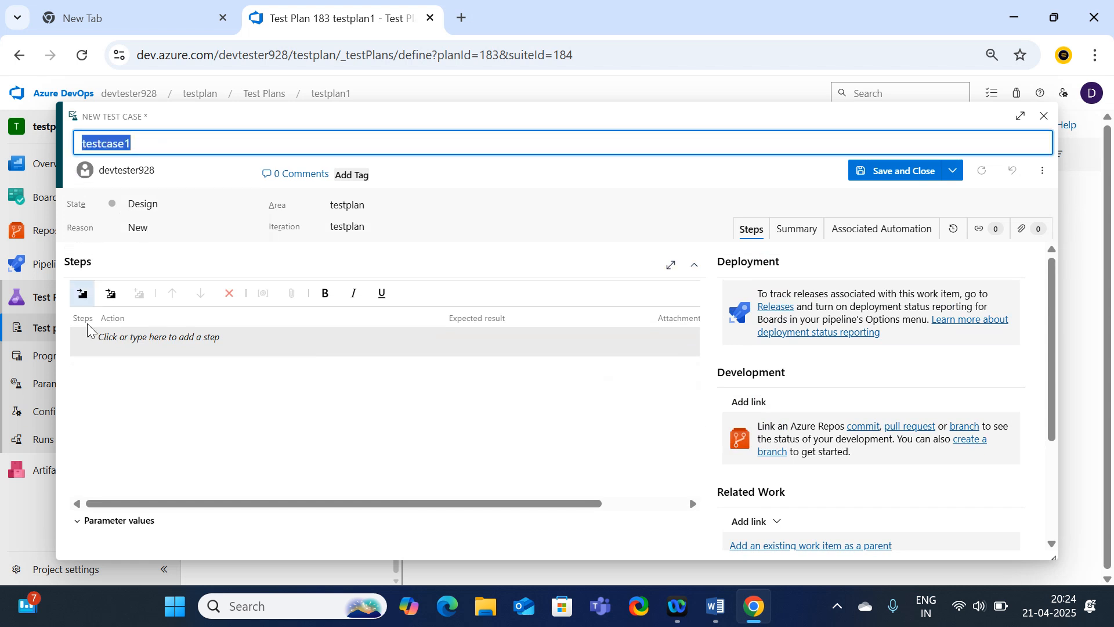
{"action": "left_click", "coordinate": [145, 342]}
{"action": "key", "text": "ctrl+v"}
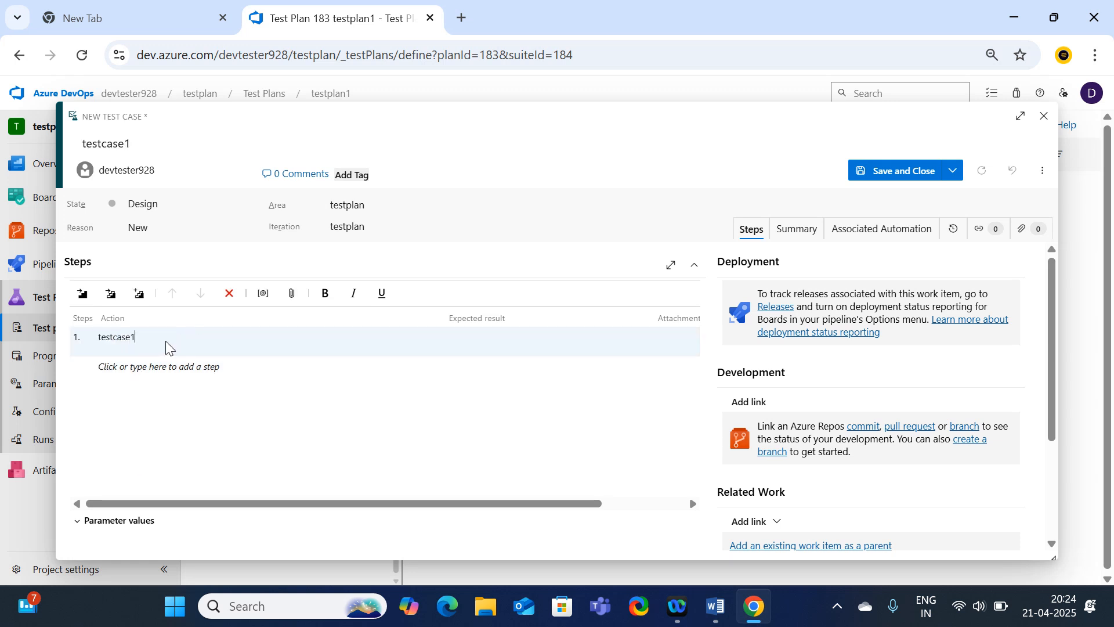
{"action": "left_click", "coordinate": [889, 177]}
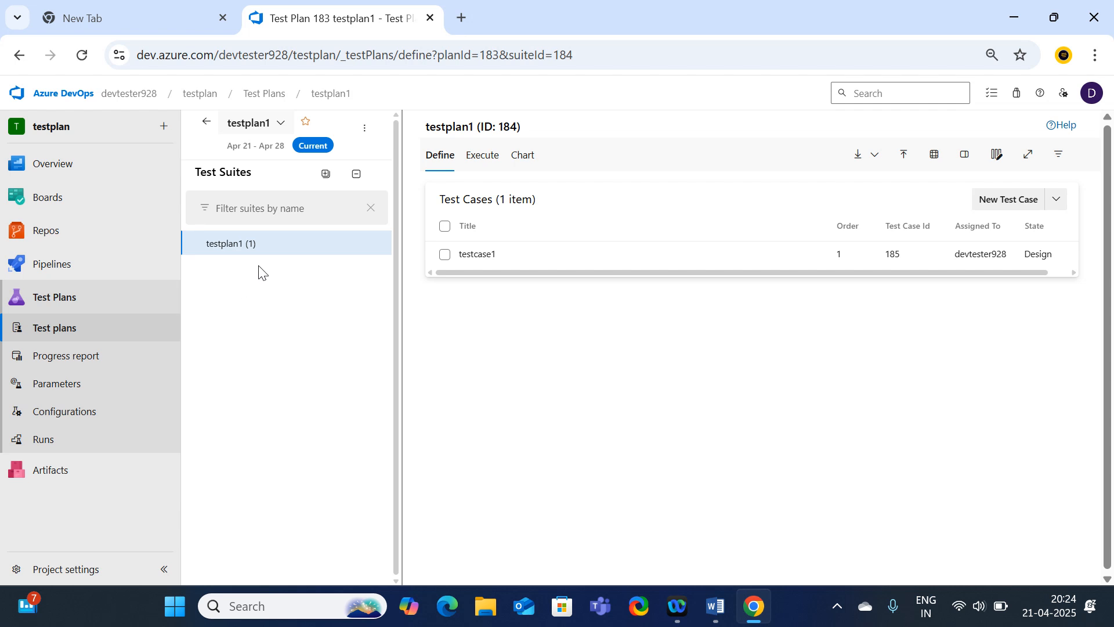
Open the project's Work items list from the Boards section.
{"action": "left_click", "coordinate": [47, 201]}
{"action": "left_click", "coordinate": [47, 212]}
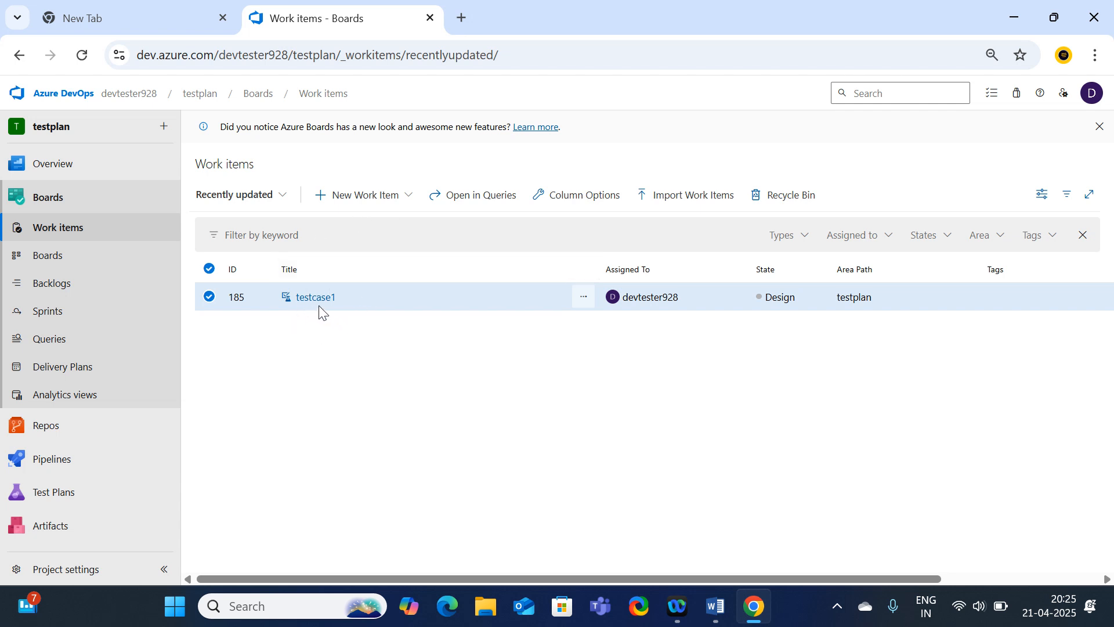
{"action": "mouse_move", "coordinate": [70, 491]}
Create and save an epic titled 'sbi netbanking', then go back to Work items.
{"action": "left_click", "coordinate": [401, 202]}
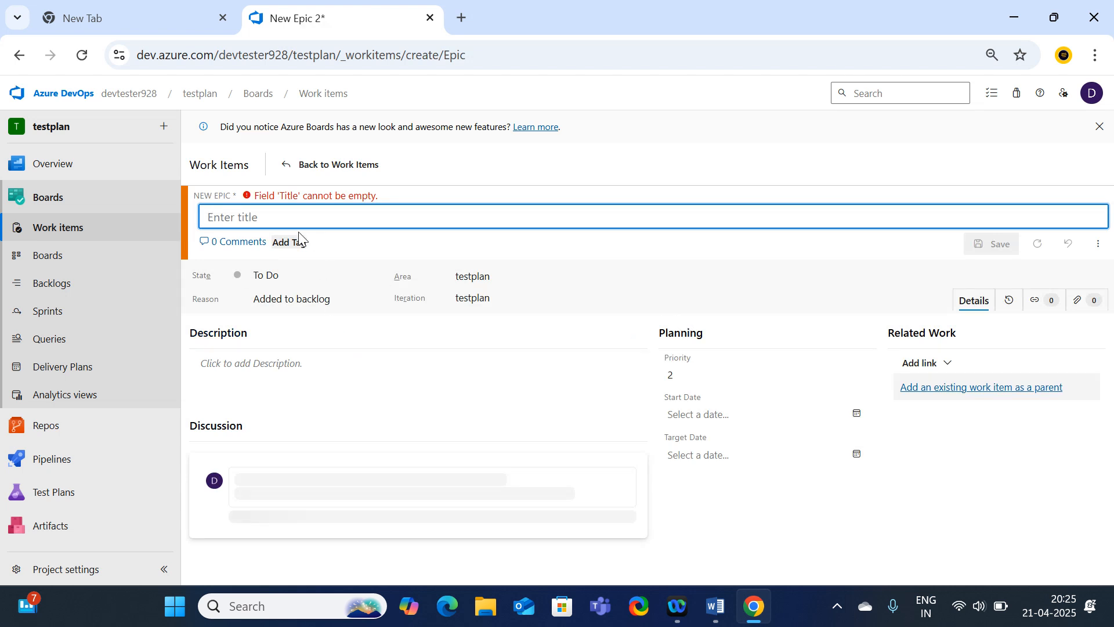
{"action": "type", "text": "net"}
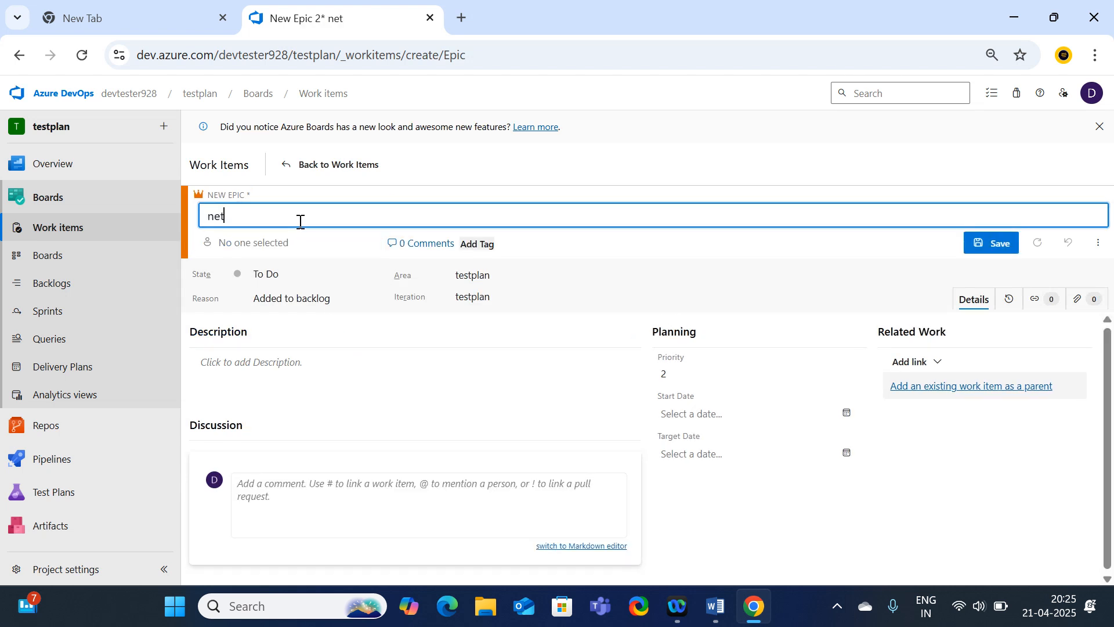
{"action": "key", "text": "BackSpace"}
{"action": "key", "text": "BackSpace"}
{"action": "key", "text": "BackSpace"}
{"action": "type", "text": "sbi netbanking"}
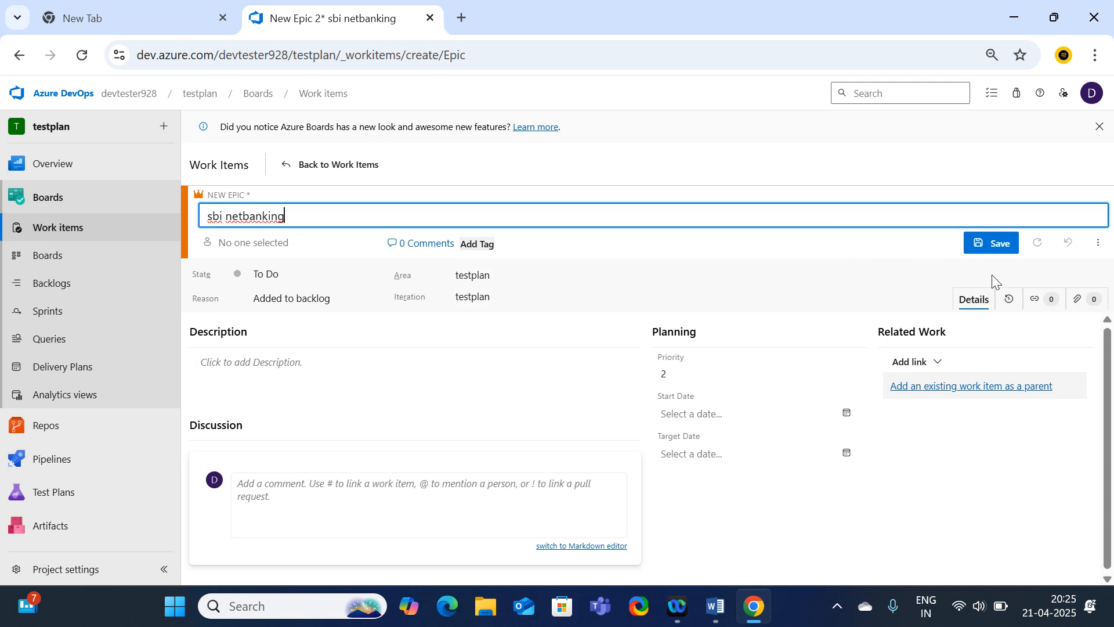
{"action": "left_click", "coordinate": [991, 251]}
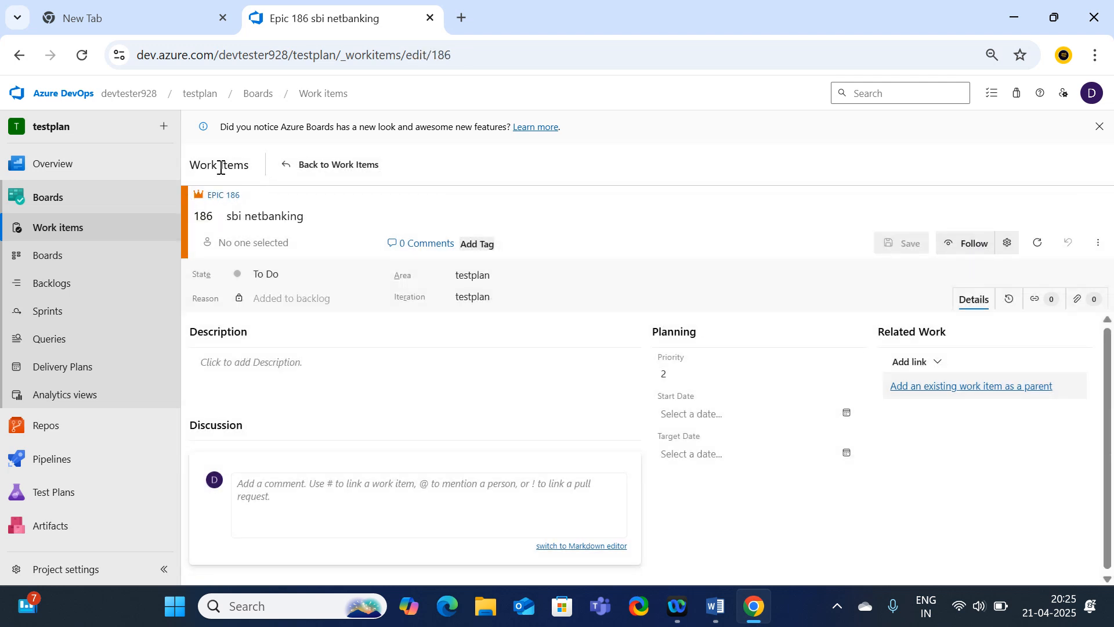
{"action": "left_click", "coordinate": [61, 254]}
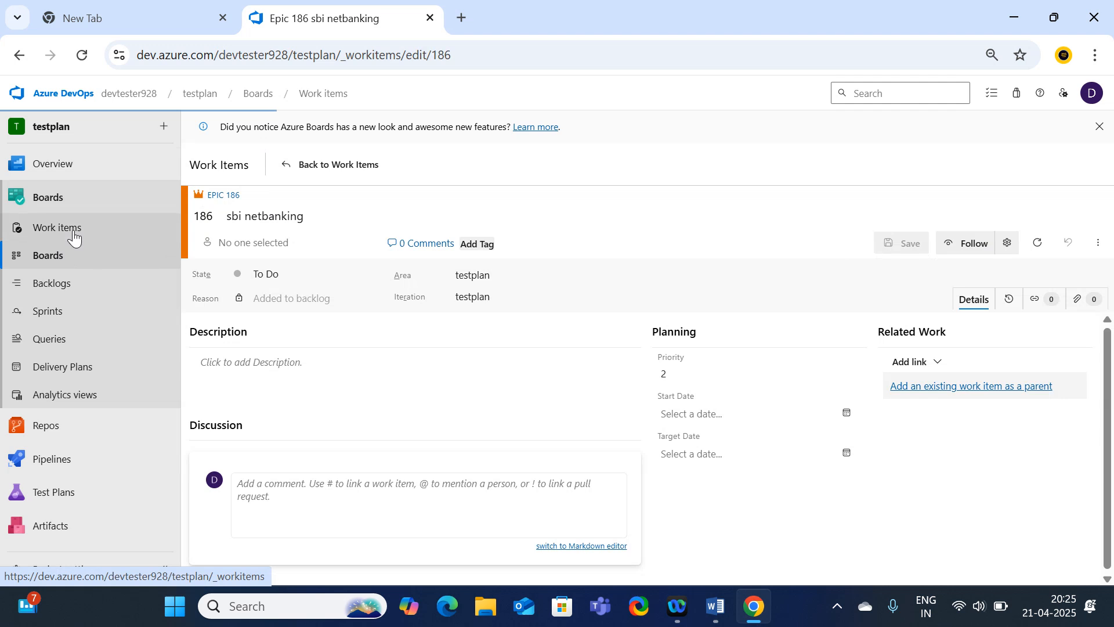
{"action": "left_click", "coordinate": [73, 233]}
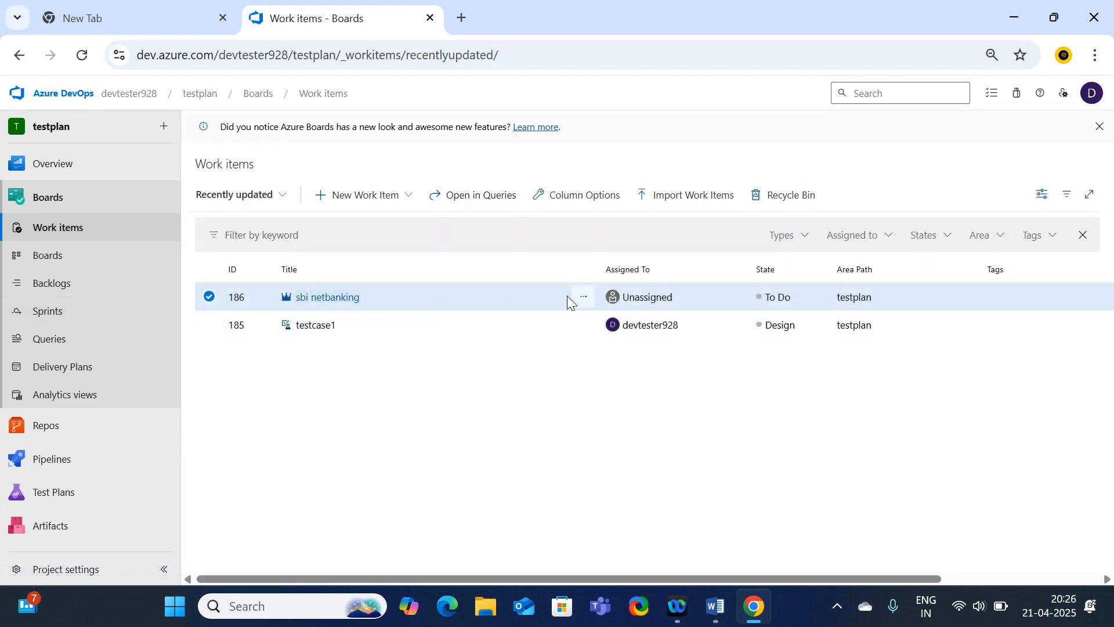
Start a new Issue titled 'sbi login module'.
{"action": "left_click", "coordinate": [585, 300]}
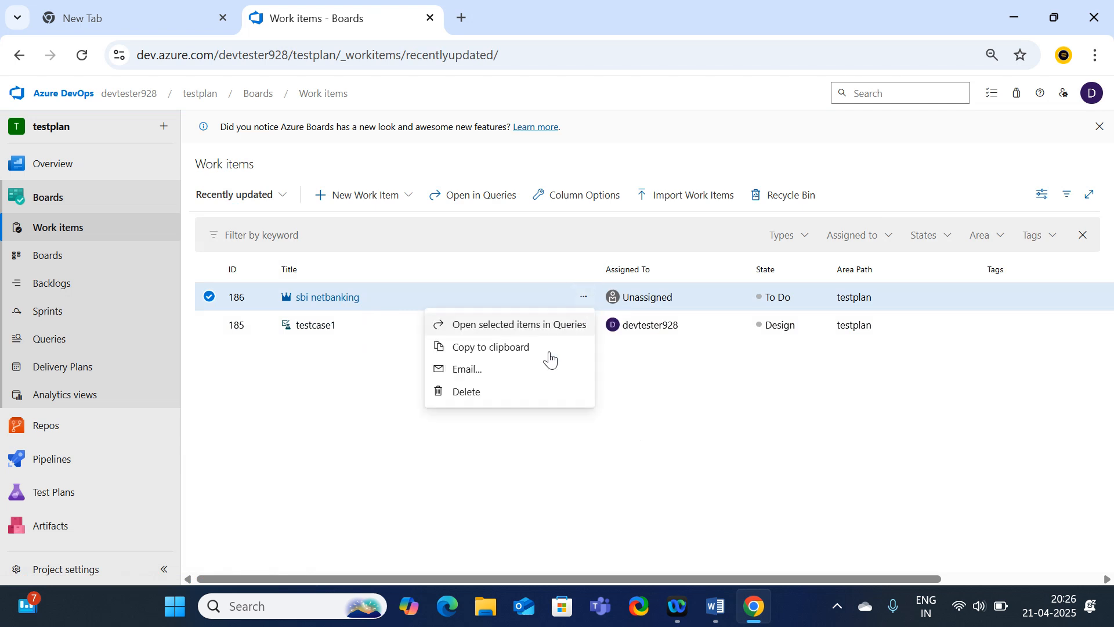
{"action": "left_click", "coordinate": [366, 443]}
{"action": "left_click", "coordinate": [389, 203]}
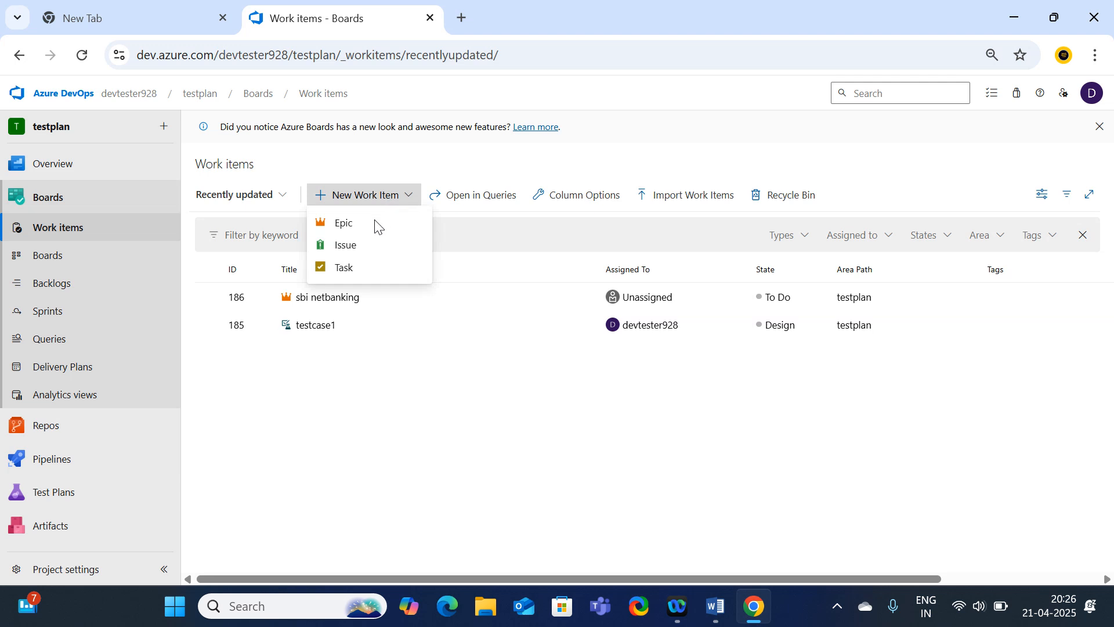
{"action": "left_click", "coordinate": [346, 250]}
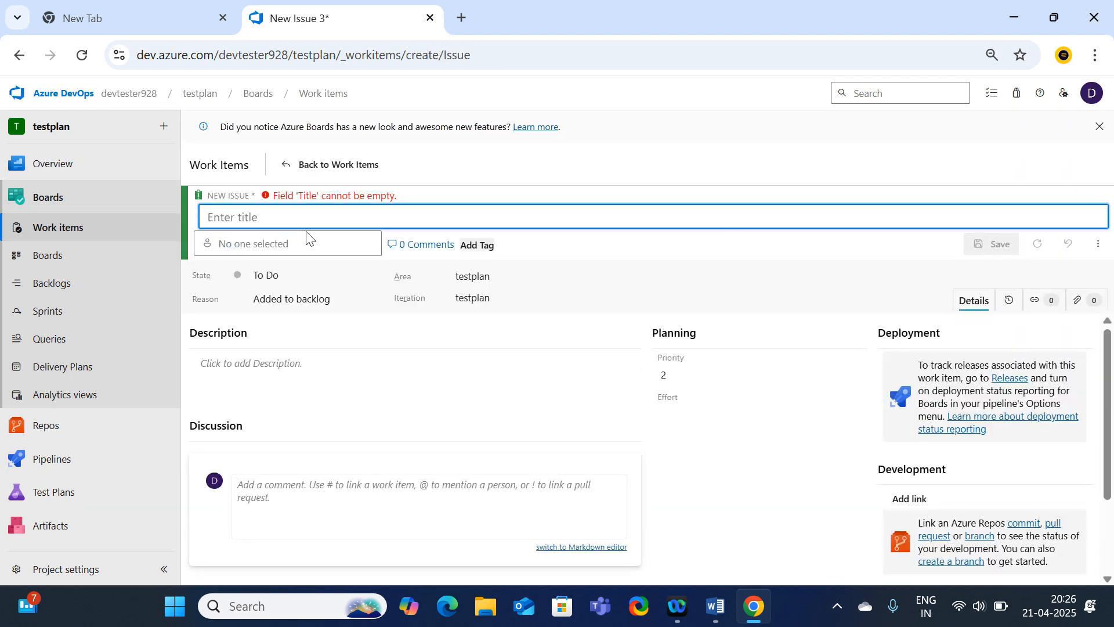
{"action": "type", "text": "sbi "}
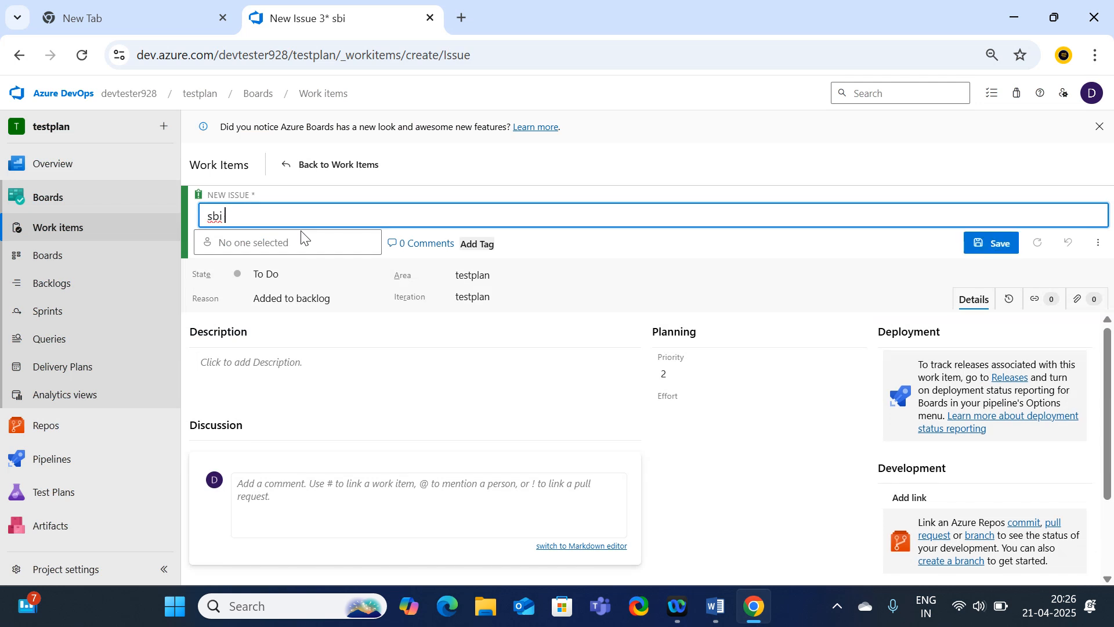
{"action": "type", "text": "login module"}
Assign the issue to the suggested user, save it, and return to Work items.
{"action": "left_click", "coordinate": [350, 243]}
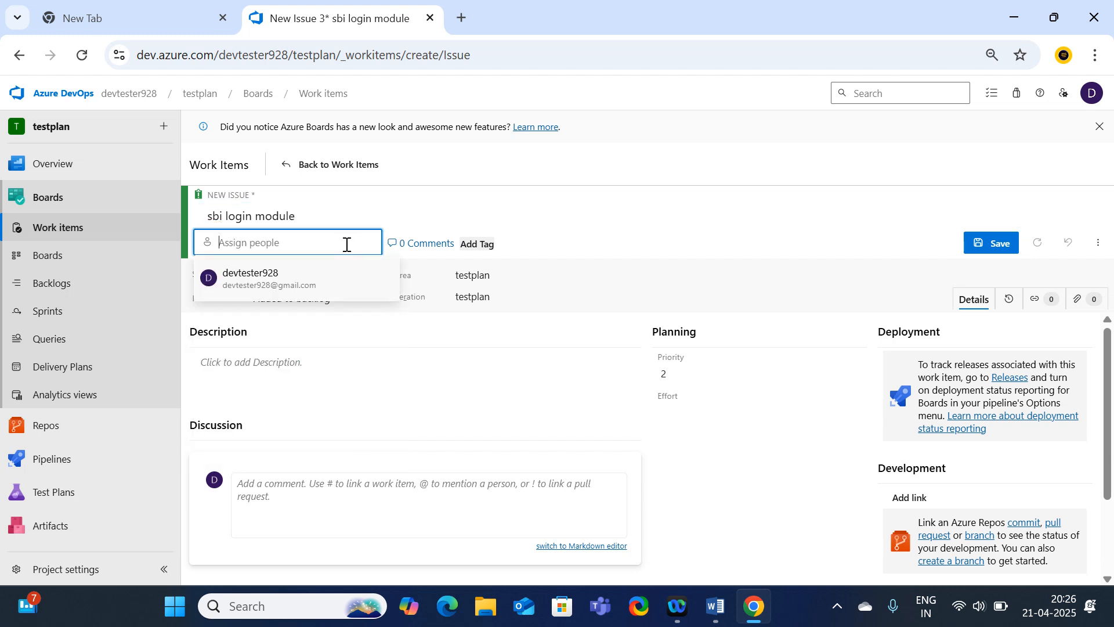
{"action": "left_click", "coordinate": [284, 284]}
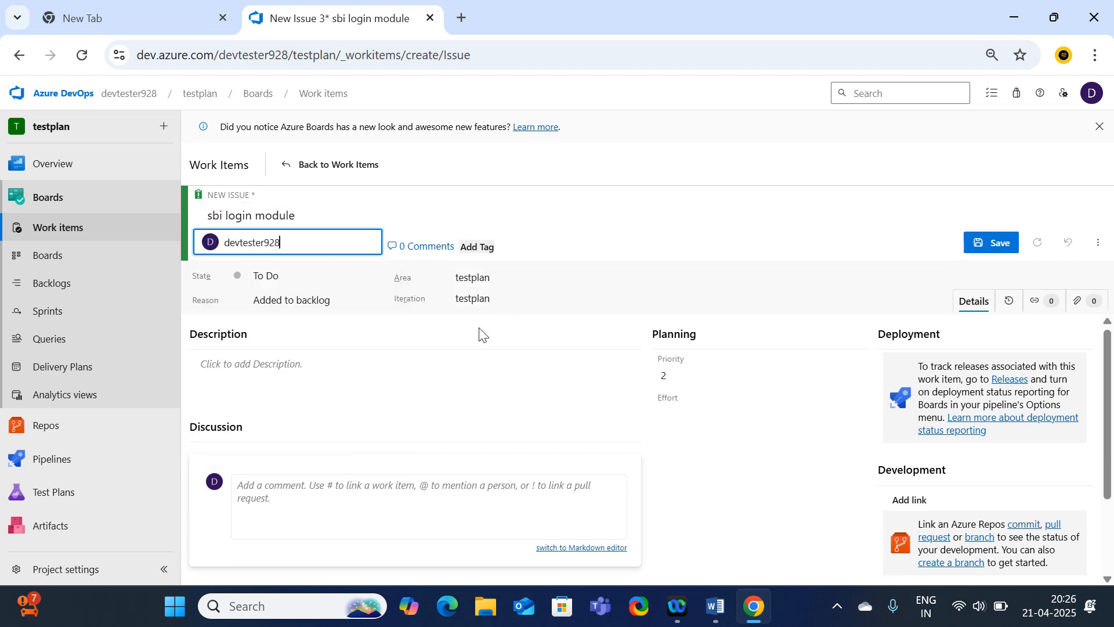
{"action": "scroll", "coordinate": [706, 329], "scroll_direction": "down", "scroll_amount": 1}
{"action": "scroll", "coordinate": [663, 365], "scroll_direction": "up", "scroll_amount": 1}
{"action": "left_click", "coordinate": [991, 243]}
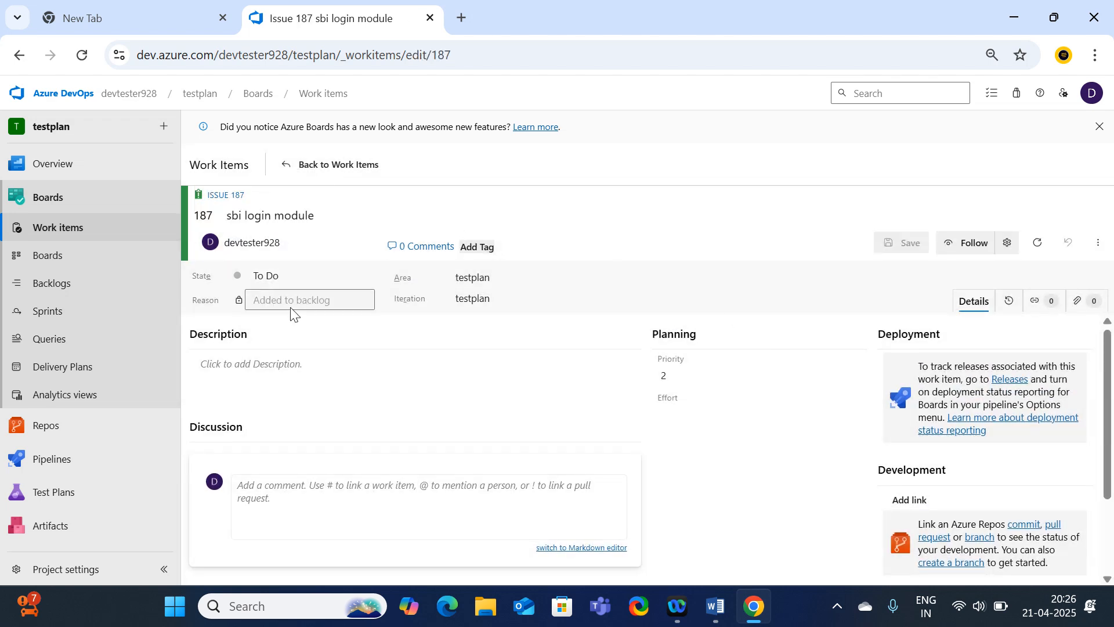
{"action": "left_click", "coordinate": [62, 256]}
{"action": "left_click", "coordinate": [69, 232]}
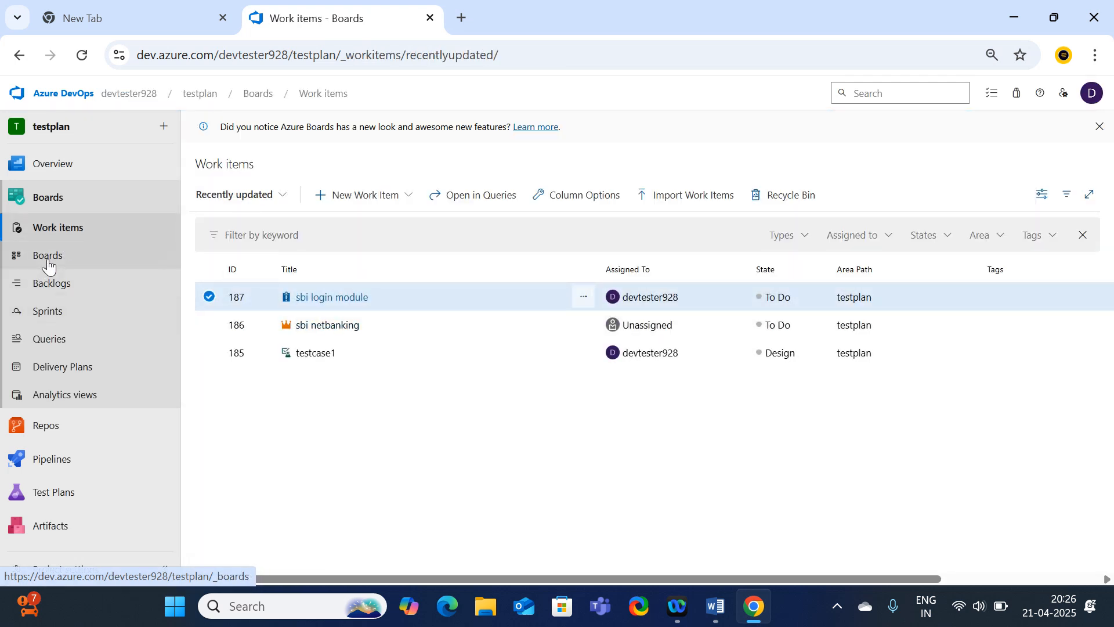
On the team board, begin adding a test to the sbi login module card.
{"action": "left_click", "coordinate": [14, 262]}
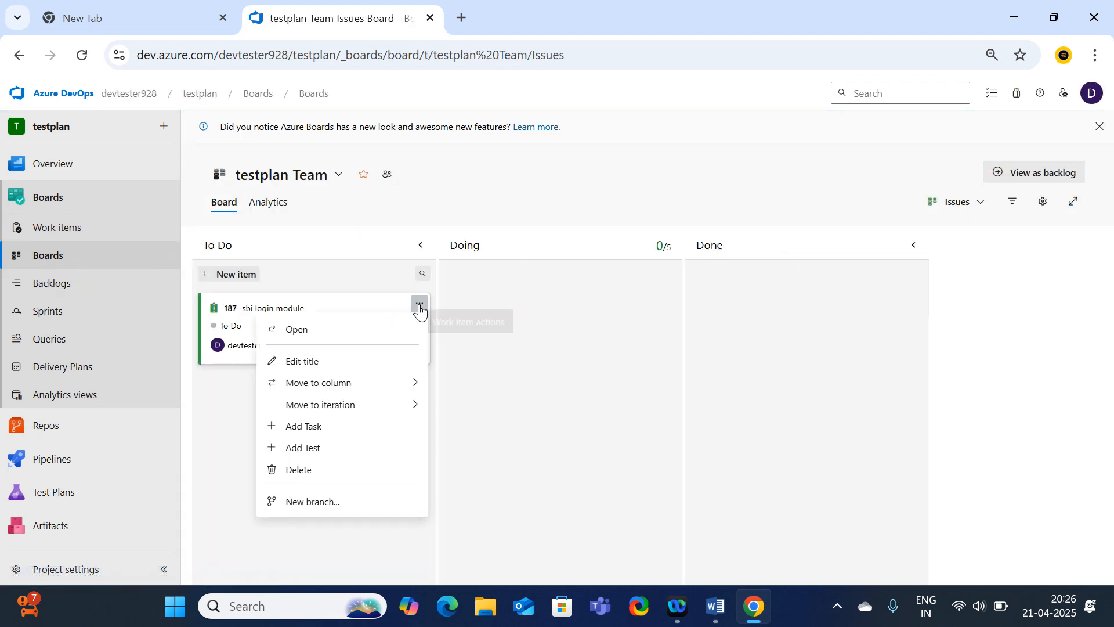
{"action": "left_click", "coordinate": [420, 304]}
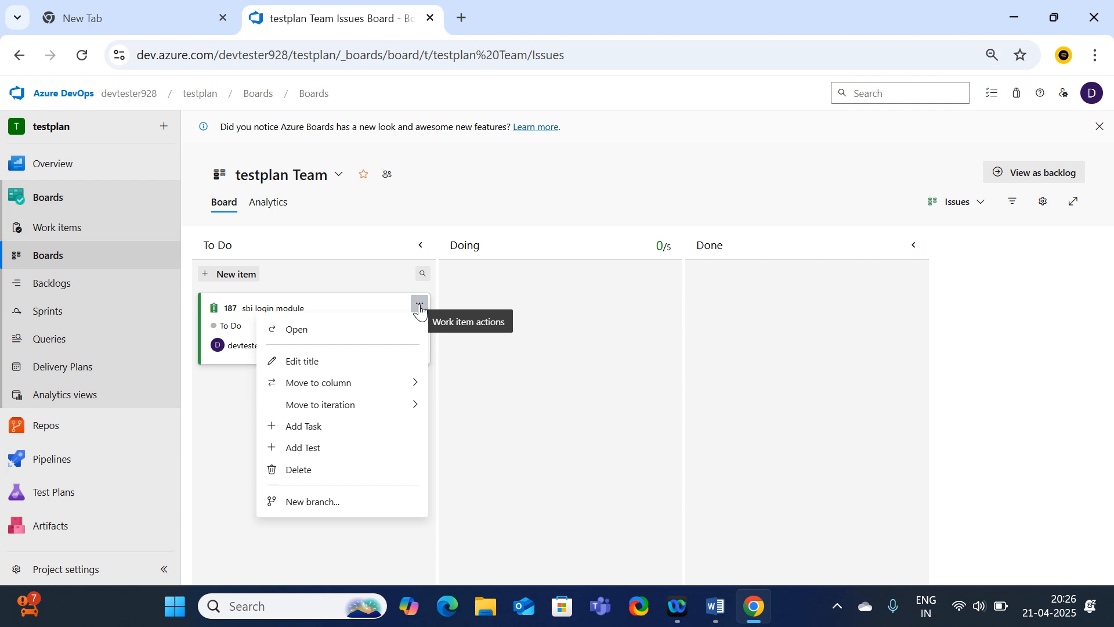
{"action": "left_click", "coordinate": [321, 449]}
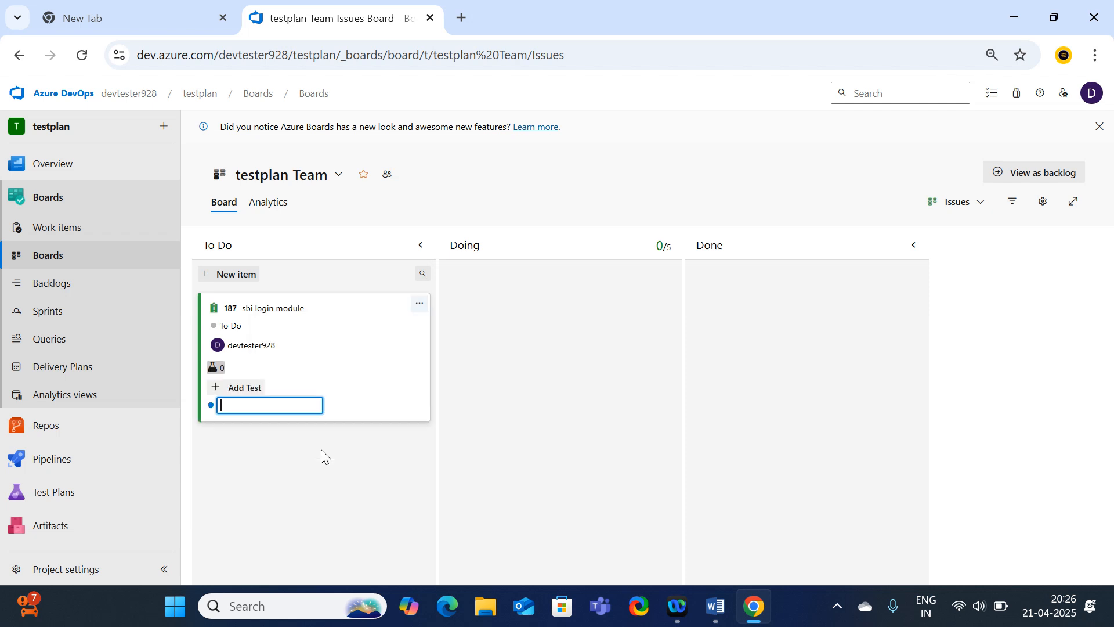
Add tests test1, test2 and test3 to the sbi login module issue.
{"action": "type", "text": "ts"}
{"action": "key", "text": "BackSpace"}
{"action": "type", "text": "est1"}
{"action": "key", "text": "Return"}
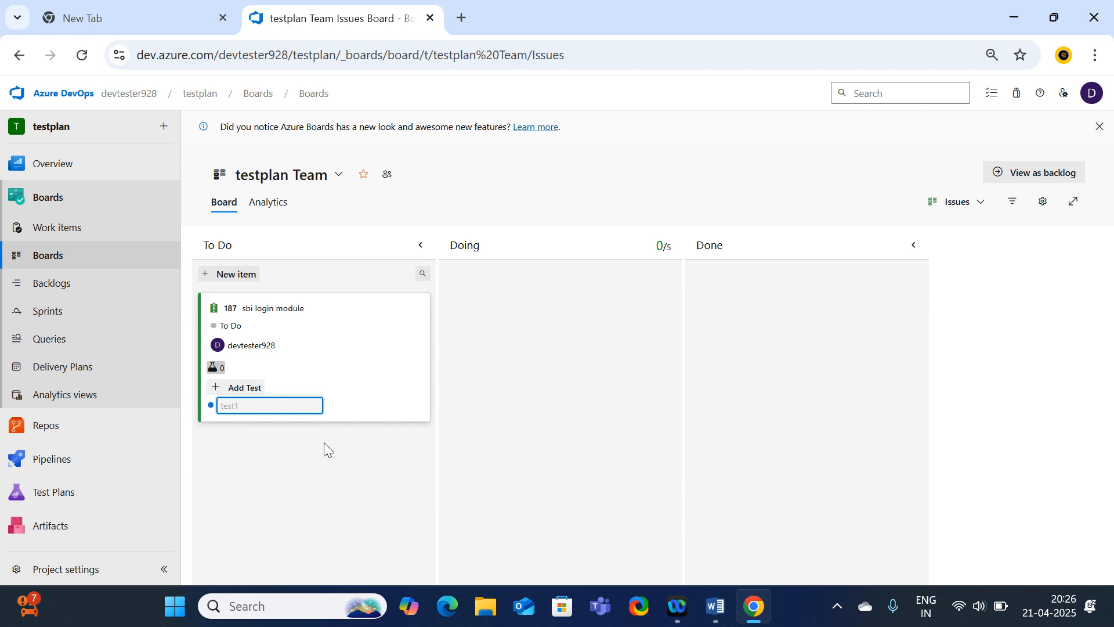
{"action": "type", "text": "test2"}
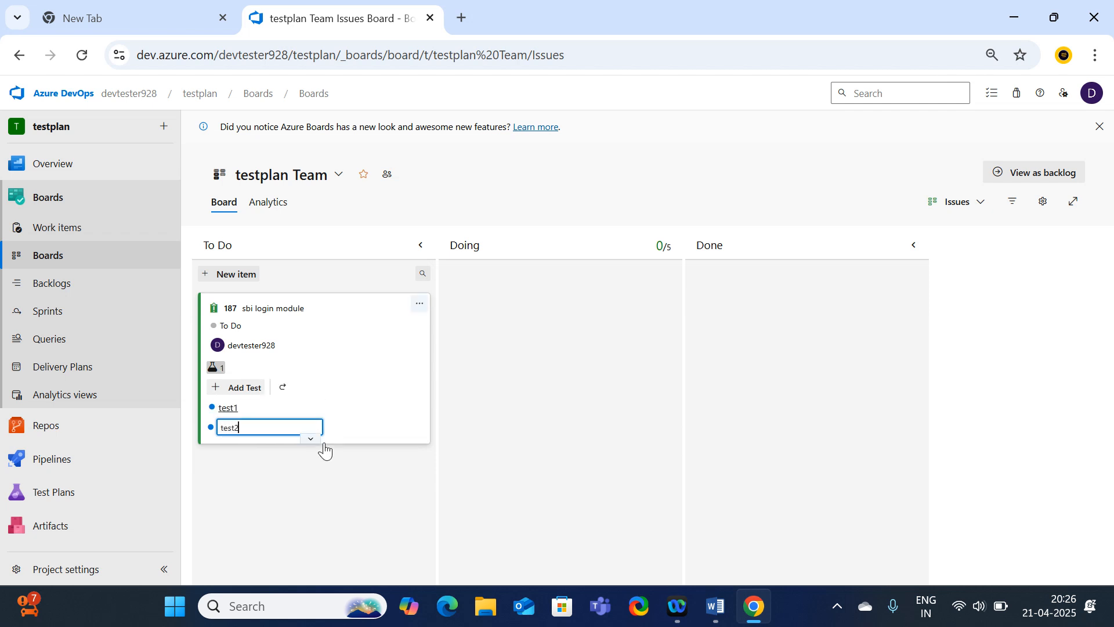
{"action": "key", "text": "Return"}
{"action": "type", "text": "te"}
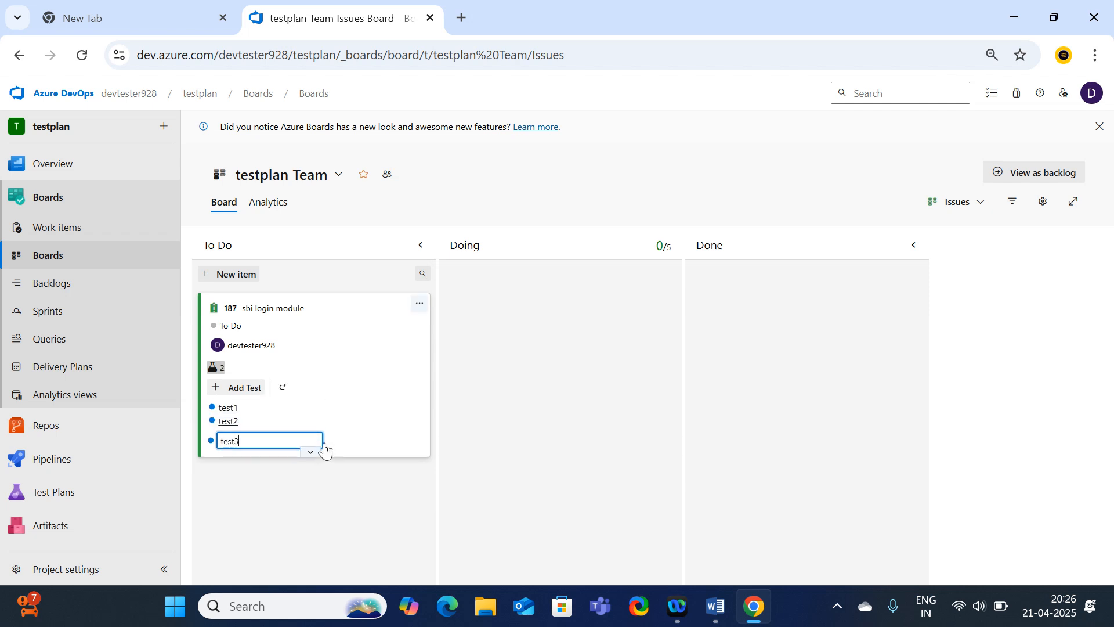
{"action": "type", "text": "st3"}
{"action": "key", "text": "Return"}
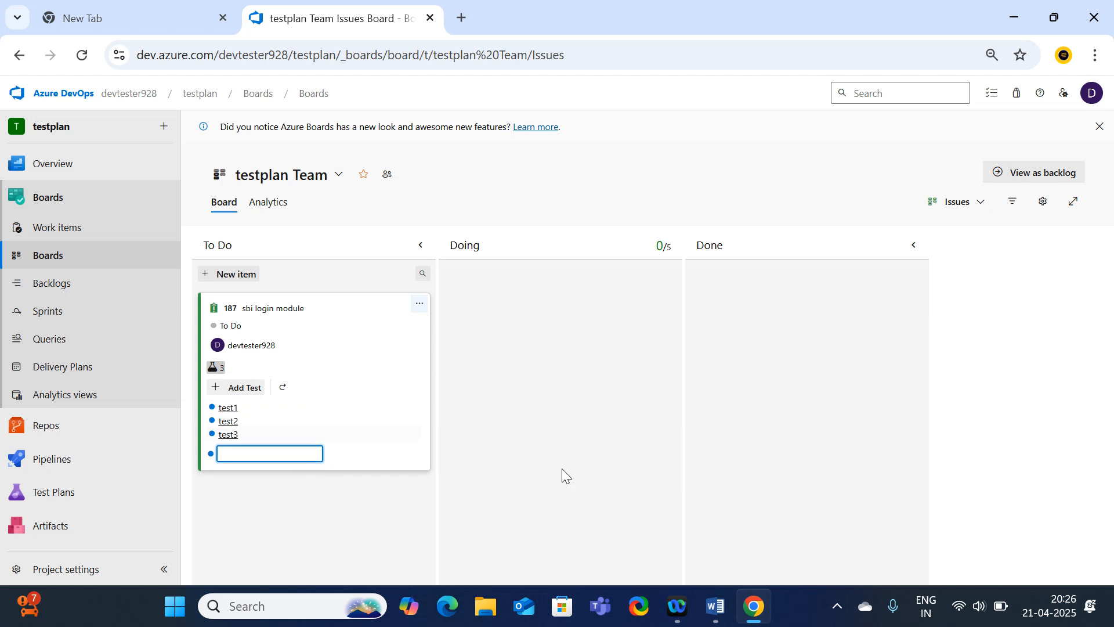
{"action": "left_click", "coordinate": [558, 493]}
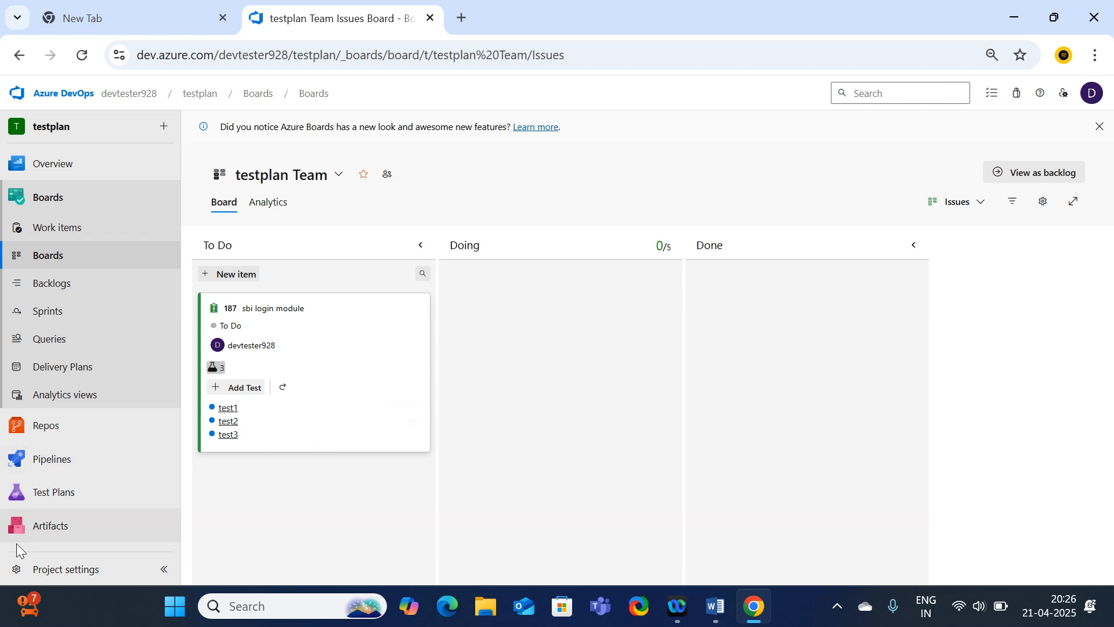
{"action": "left_click", "coordinate": [80, 507]}
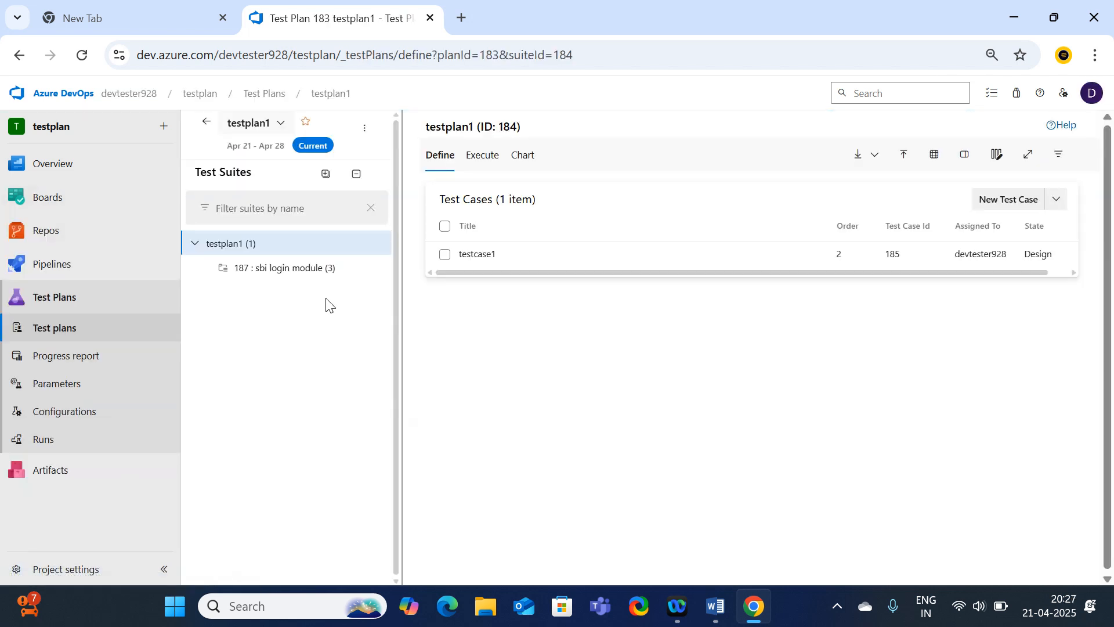
Show the test cases in testplan1's '187 : sbi login module' suite.
{"action": "left_click", "coordinate": [197, 246]}
{"action": "left_click", "coordinate": [197, 246]}
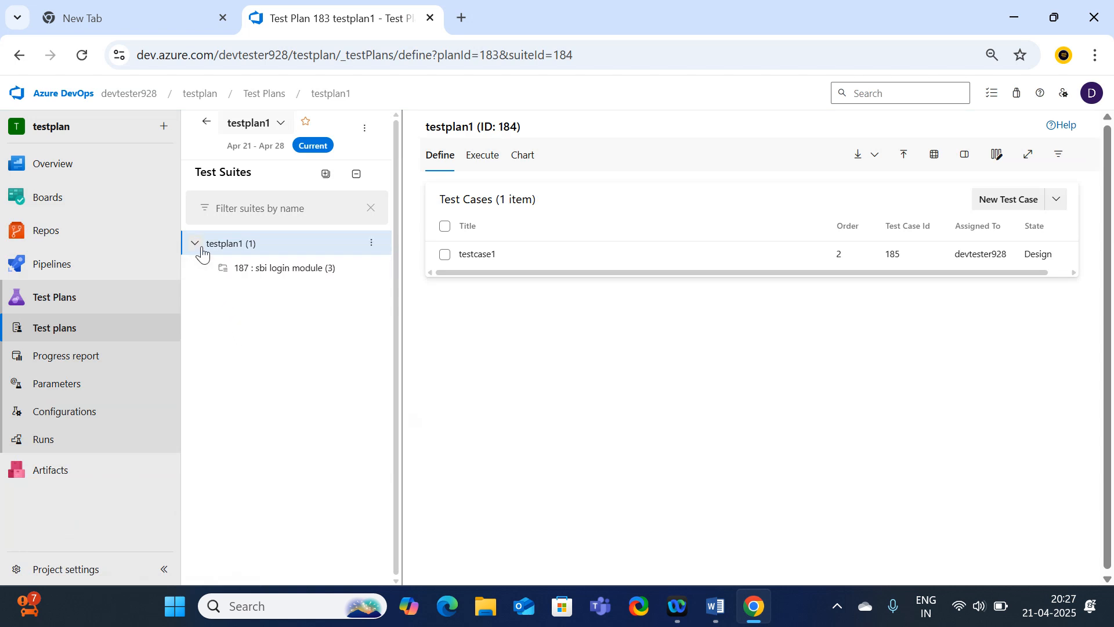
{"action": "left_click", "coordinate": [300, 271]}
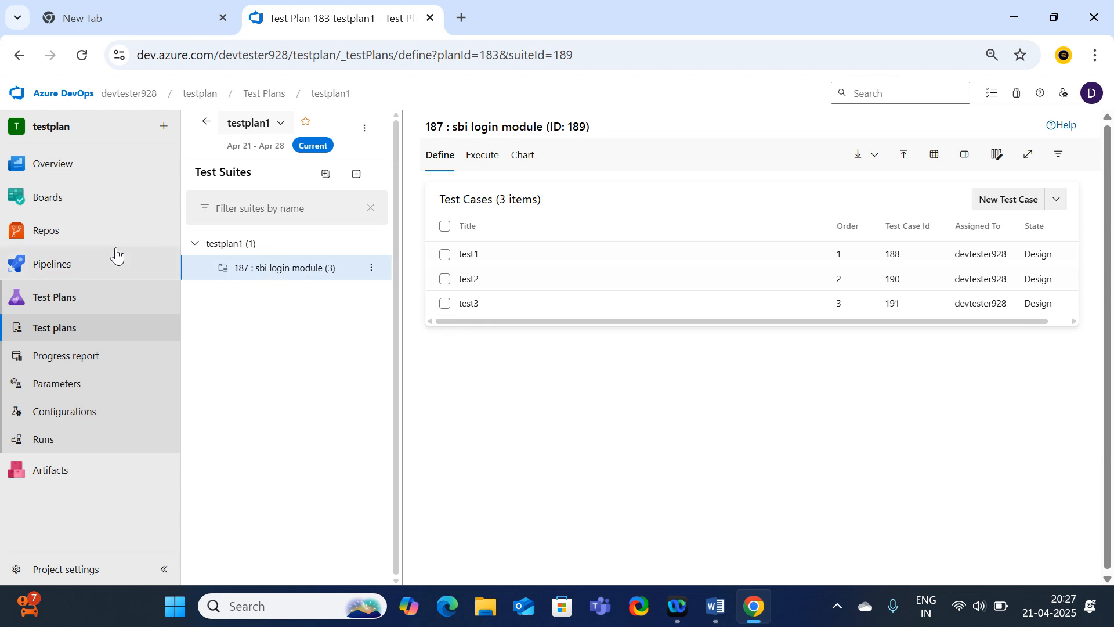
{"action": "mouse_move", "coordinate": [102, 248]}
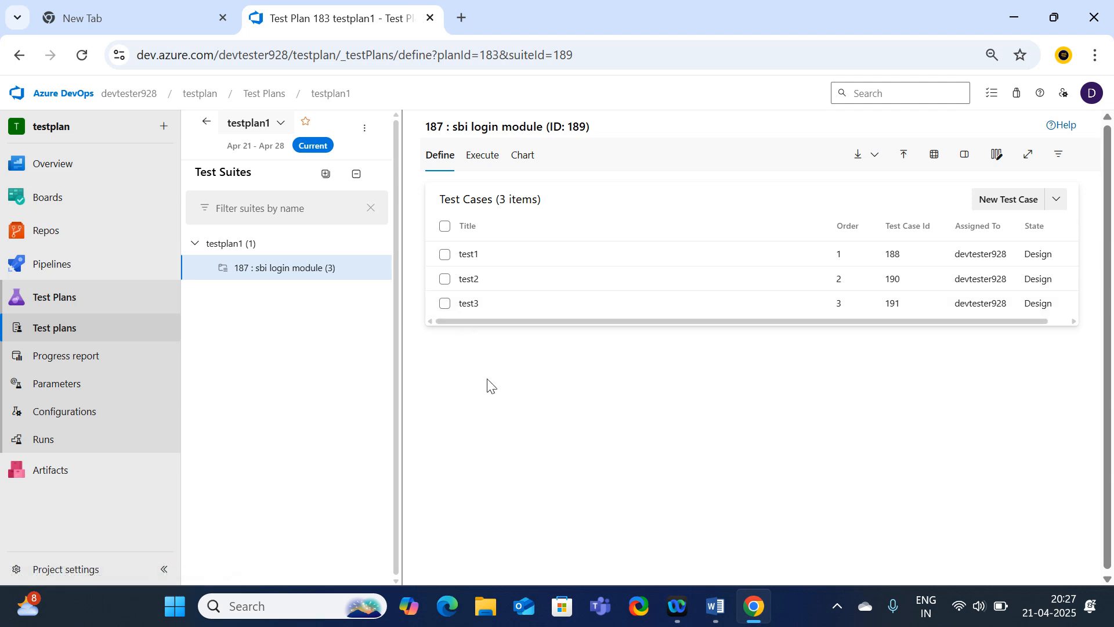
Minimize the browser and search Windows for 'paint'.
{"action": "left_click", "coordinate": [1012, 20]}
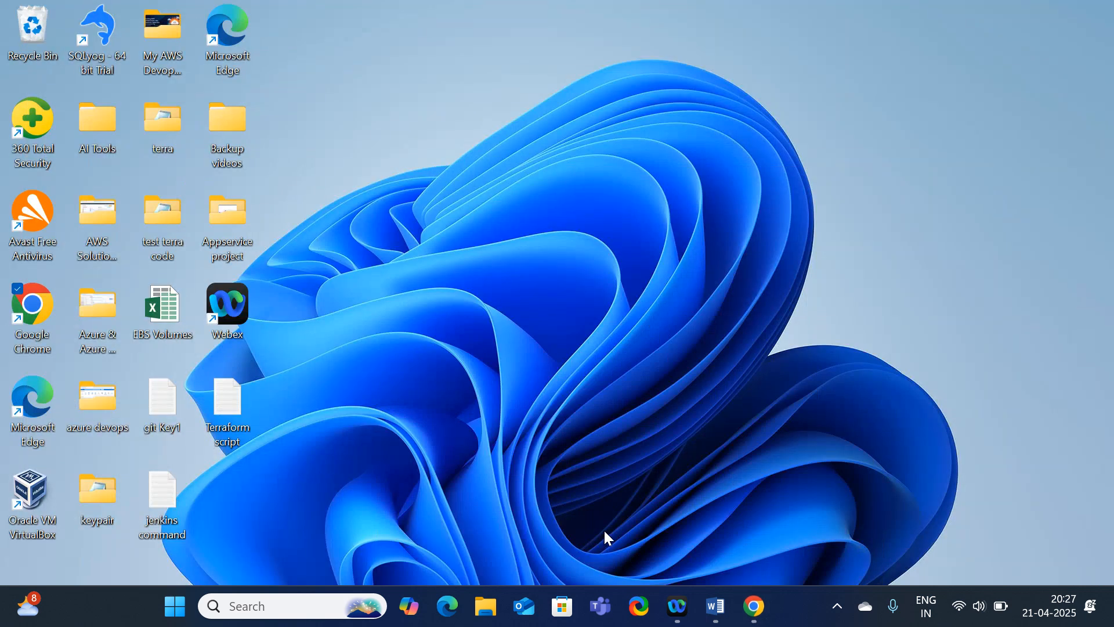
{"action": "left_click", "coordinate": [321, 603]}
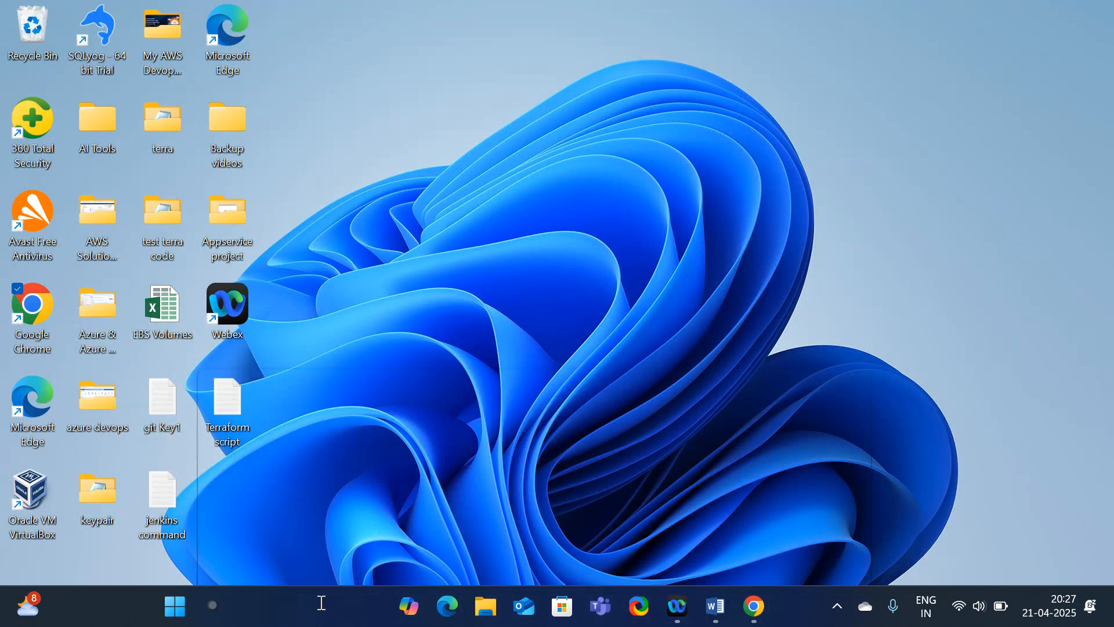
{"action": "type", "text": "paint"}
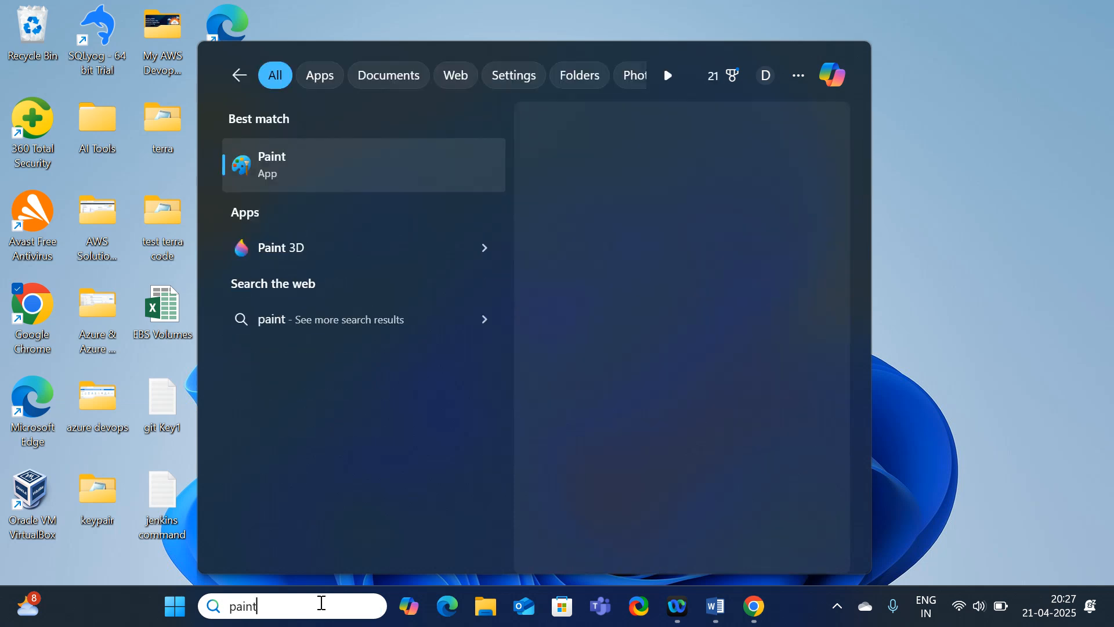
Launch Paint and draw a rectangle in the upper middle of the canvas.
{"action": "left_click", "coordinate": [372, 172]}
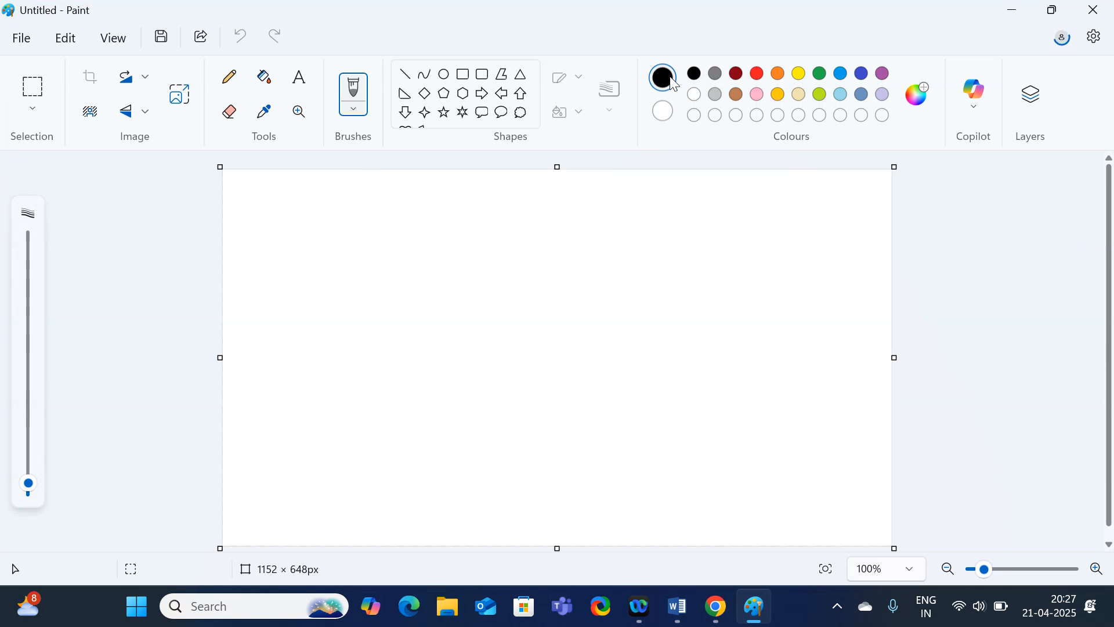
{"action": "left_click", "coordinate": [463, 74]}
{"action": "mouse_move", "coordinate": [409, 235]}
{"action": "left_mouse_down"}
{"action": "mouse_move", "coordinate": [610, 304]}
{"action": "mouse_move", "coordinate": [678, 343]}
{"action": "left_mouse_up"}
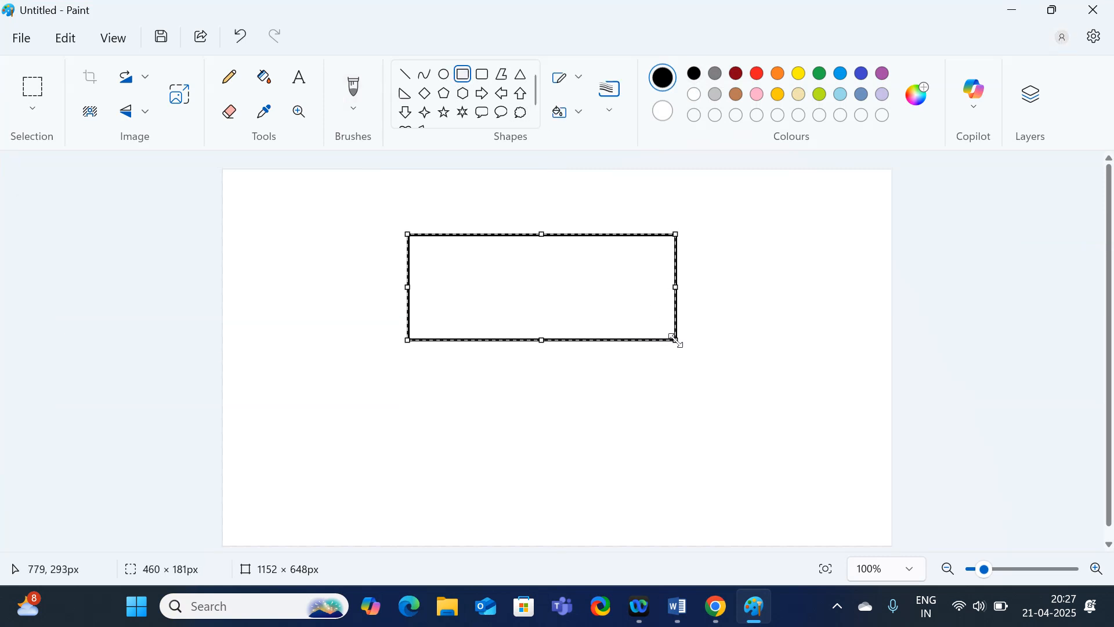
Write 'SBI netbanking' as text inside the rectangle.
{"action": "left_click", "coordinate": [301, 85]}
{"action": "left_click_drag", "start_coordinate": [445, 263], "coordinate": [650, 322]}
{"action": "type", "text": "SBI"}
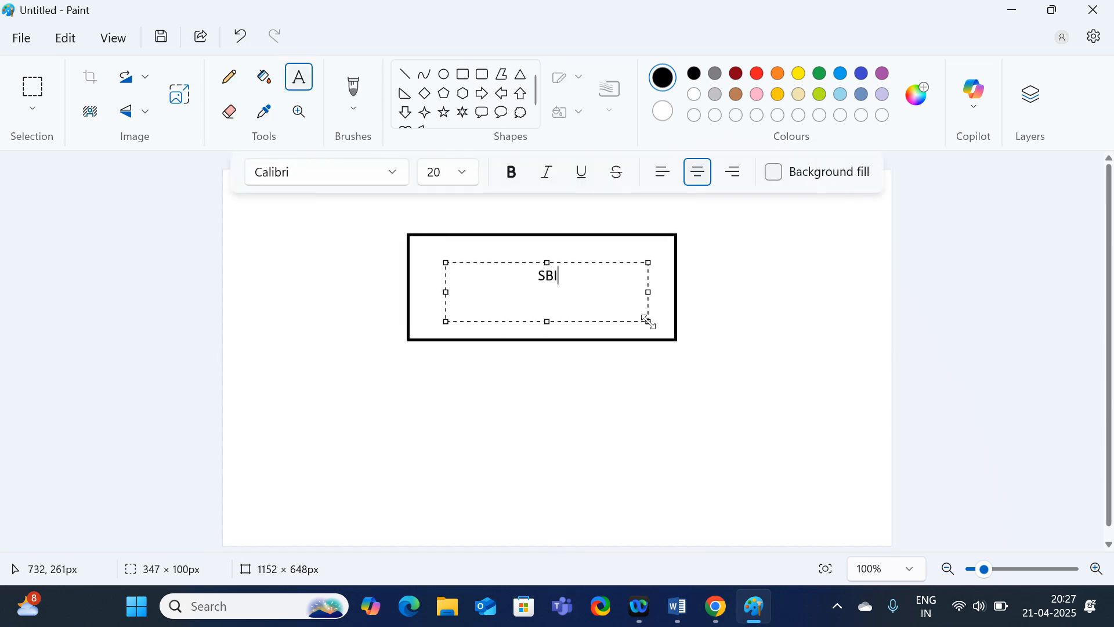
{"action": "type", "text": " netbanking"}
{"action": "left_click", "coordinate": [763, 346]}
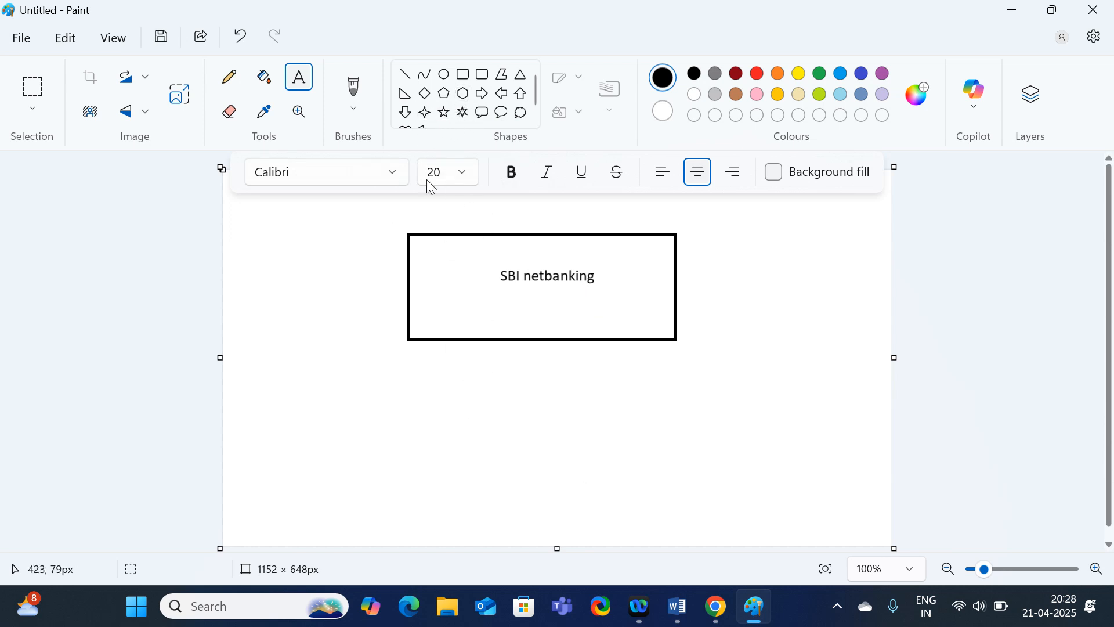
Add a text box under the SBI netbanking rectangle listing google chrome, mozilla, edge browser and safari browse on separate lines.
{"action": "left_click_drag", "start_coordinate": [480, 358], "coordinate": [706, 396]}
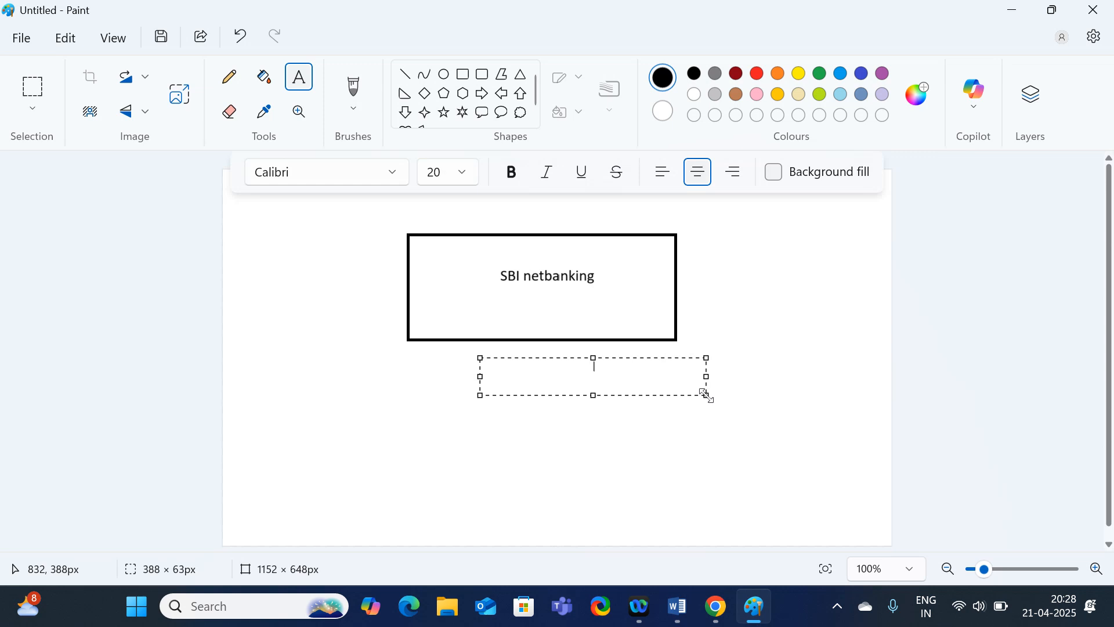
{"action": "type", "text": "google chrom"}
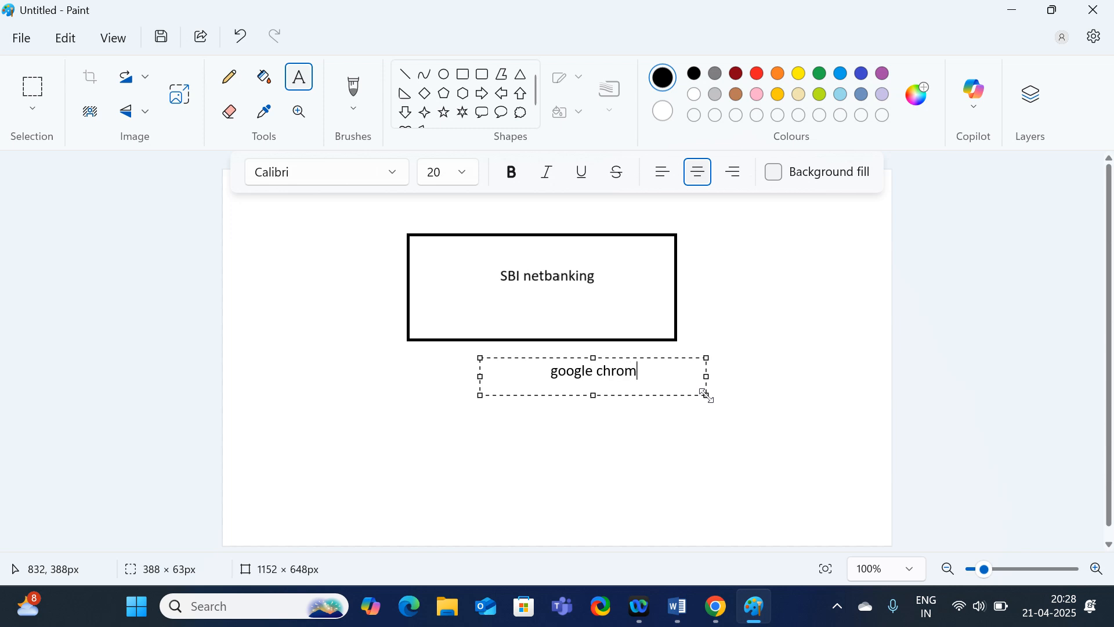
{"action": "type", "text": "e"}
{"action": "key", "text": "Return"}
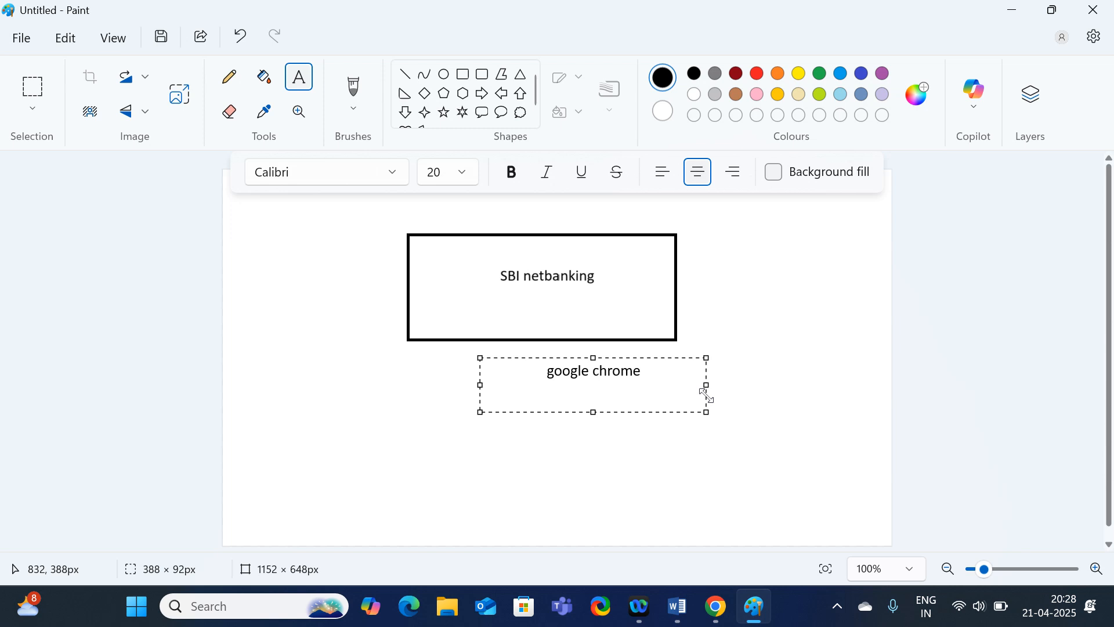
{"action": "type", "text": "mozilla"}
{"action": "key", "text": "Return"}
{"action": "type", "text": "edge bro"}
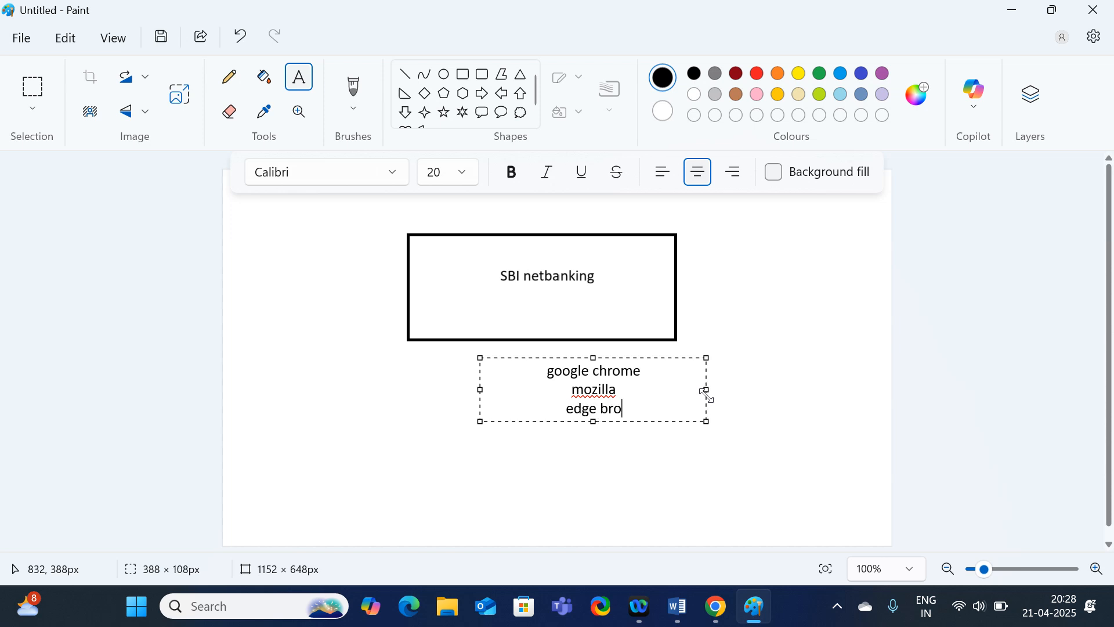
{"action": "type", "text": "wser"}
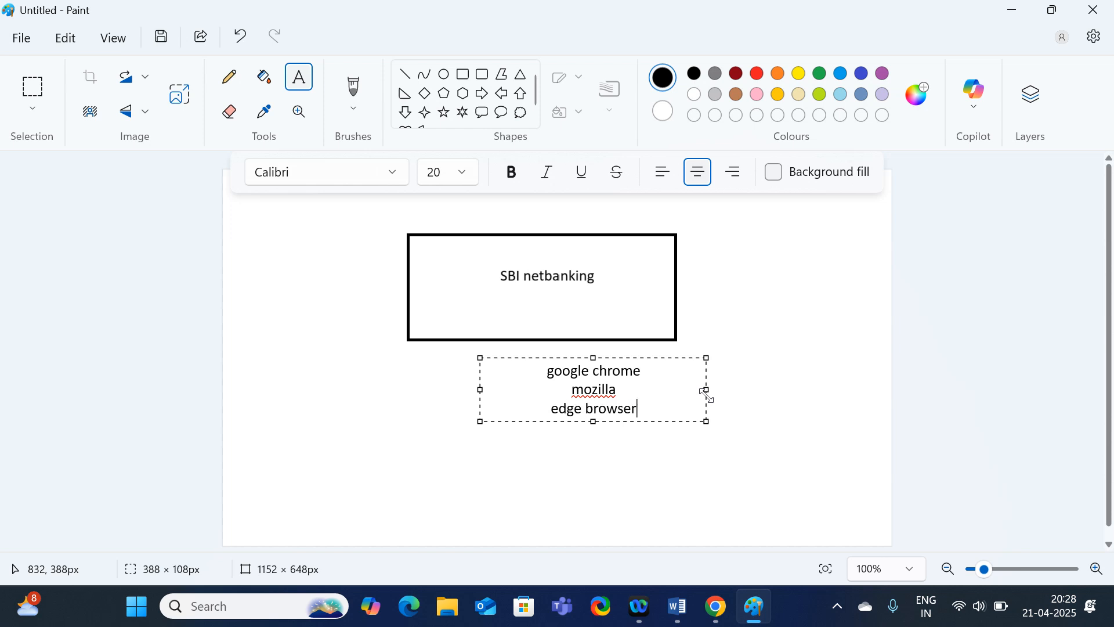
{"action": "key", "text": "Return"}
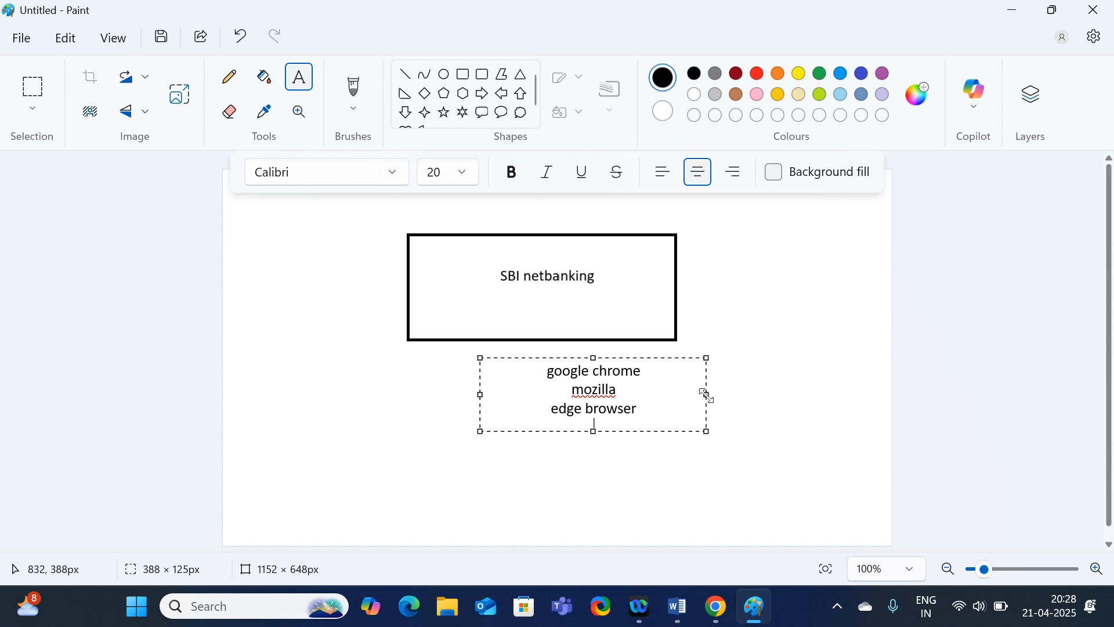
{"action": "type", "text": "safa"}
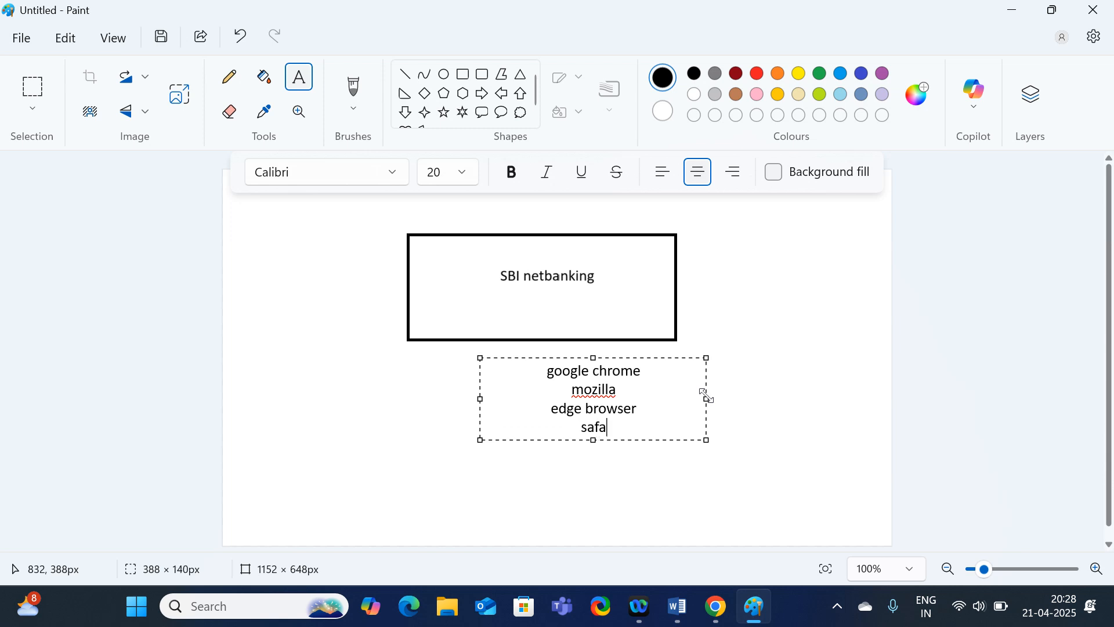
{"action": "type", "text": "ri browse"}
{"action": "left_click", "coordinate": [832, 283]}
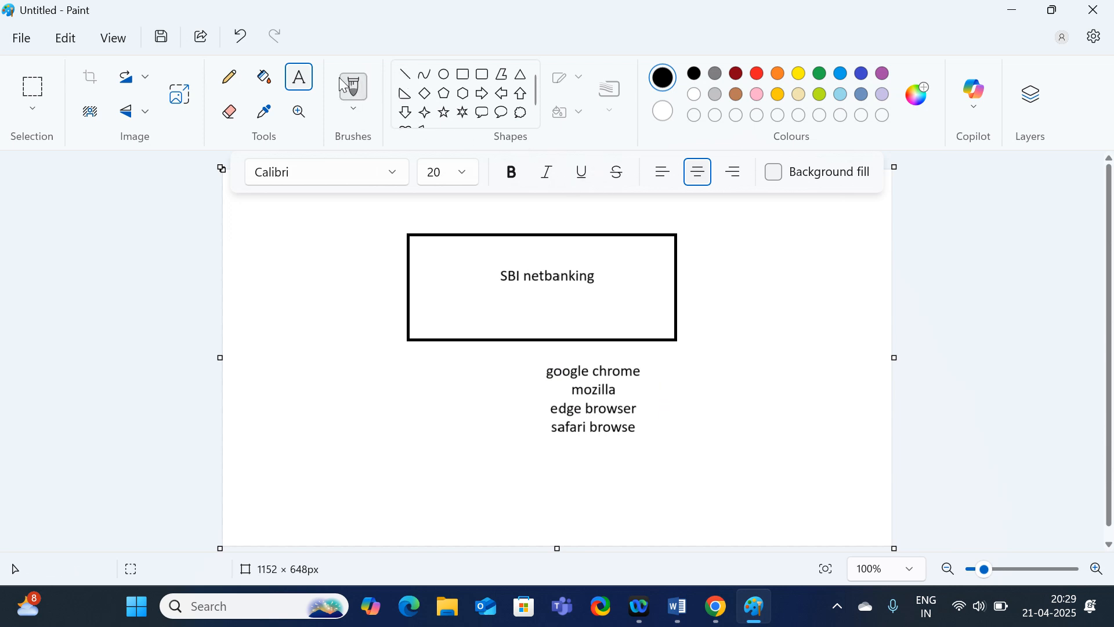
Add a text box left of the browser list with windows, linux and mac OS on separate lines.
{"action": "mouse_move", "coordinate": [302, 372]}
{"action": "left_mouse_down"}
{"action": "mouse_move", "coordinate": [479, 489]}
{"action": "mouse_move", "coordinate": [503, 488]}
{"action": "left_mouse_up"}
{"action": "type", "text": "windows"}
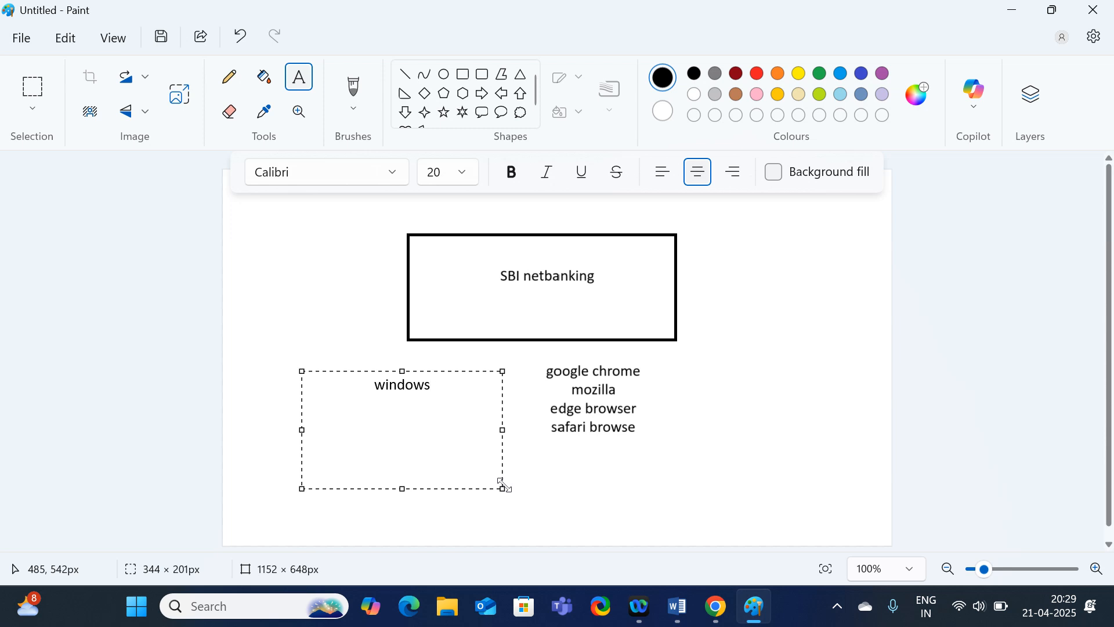
{"action": "key", "text": "Return"}
{"action": "type", "text": "linux"}
{"action": "key", "text": "Return"}
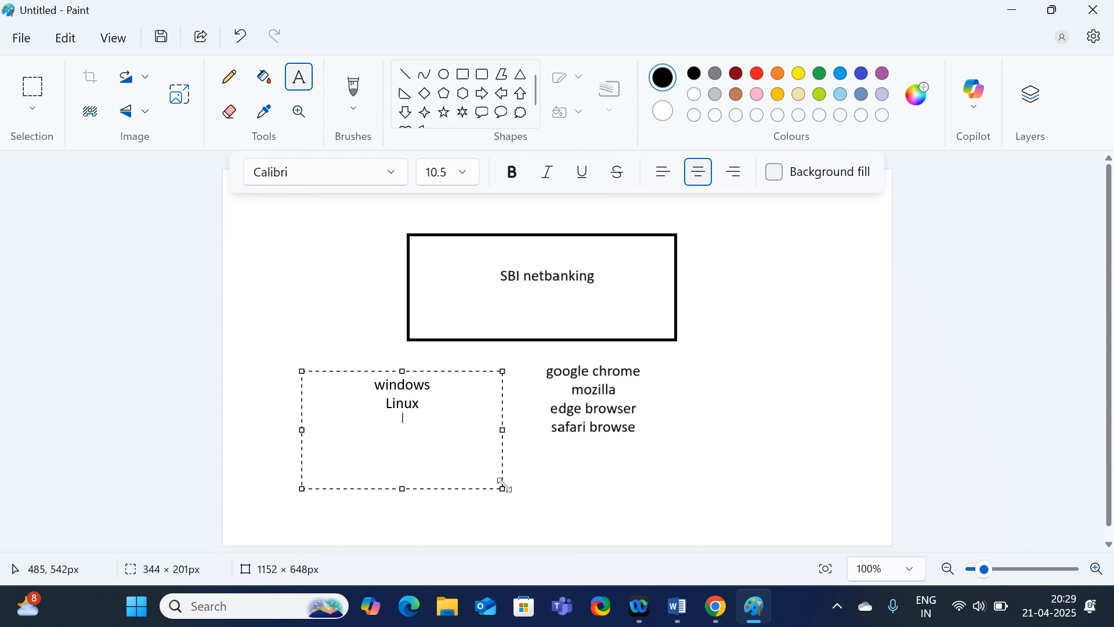
{"action": "type", "text": "mac OS"}
Enlarge the mac OS line to font size 18 and place the OS list.
{"action": "left_click_drag", "start_coordinate": [445, 428], "coordinate": [389, 415]}
{"action": "left_click", "coordinate": [463, 169]}
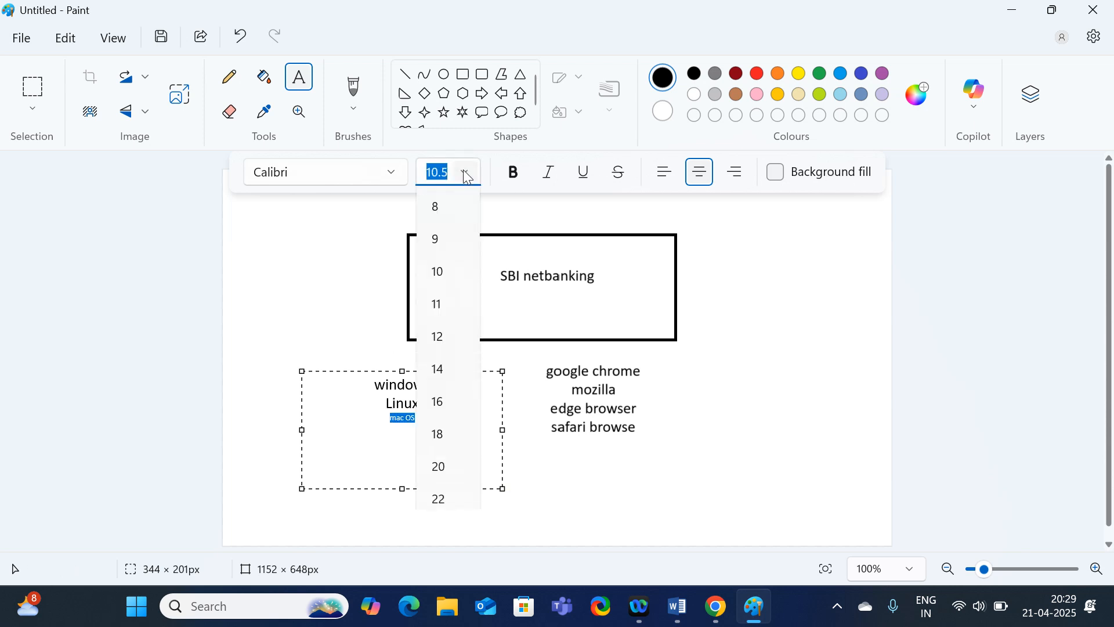
{"action": "left_click", "coordinate": [440, 435]}
{"action": "left_click", "coordinate": [451, 454]}
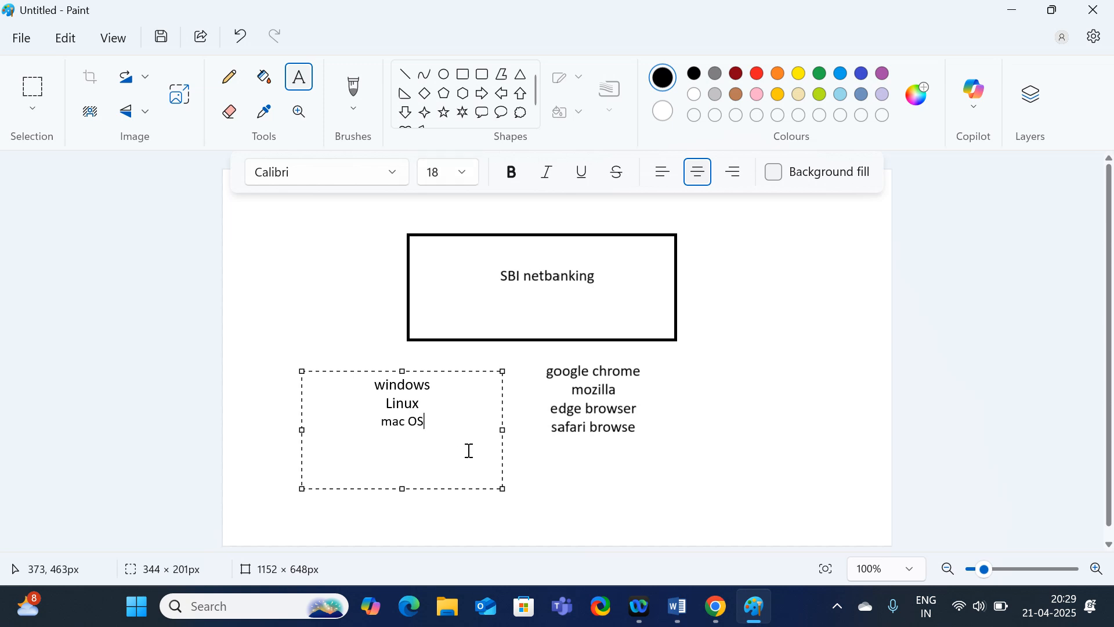
{"action": "left_click", "coordinate": [579, 502]}
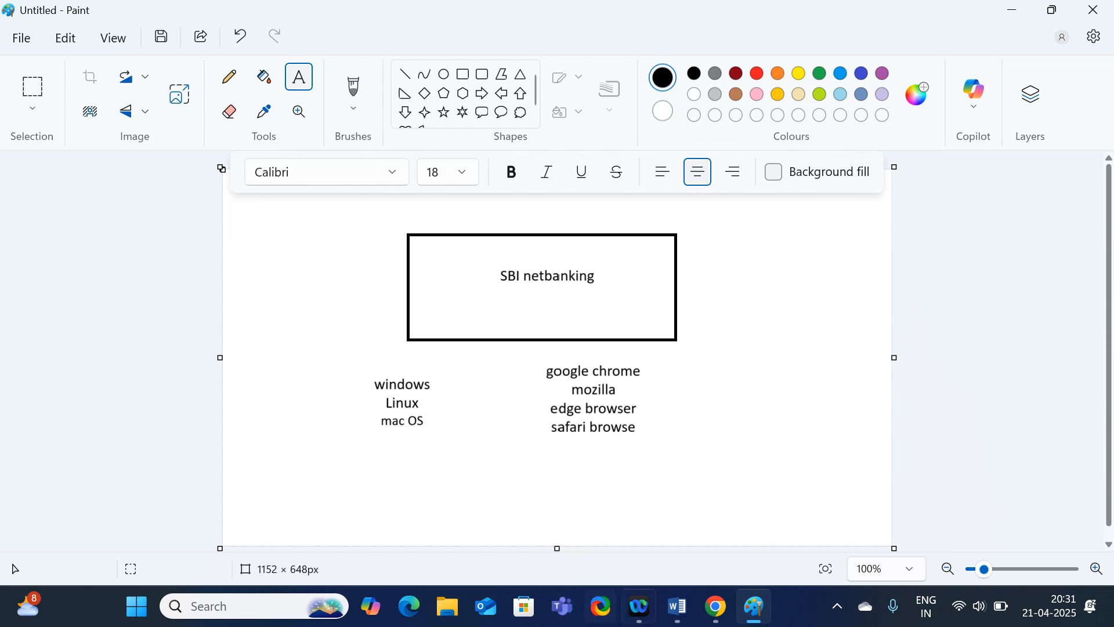
Bring the Test Plans & Artifacts -session 20 Word document forward, then return to Chrome's Azure DevOps test plan.
{"action": "mouse_move", "coordinate": [683, 609]}
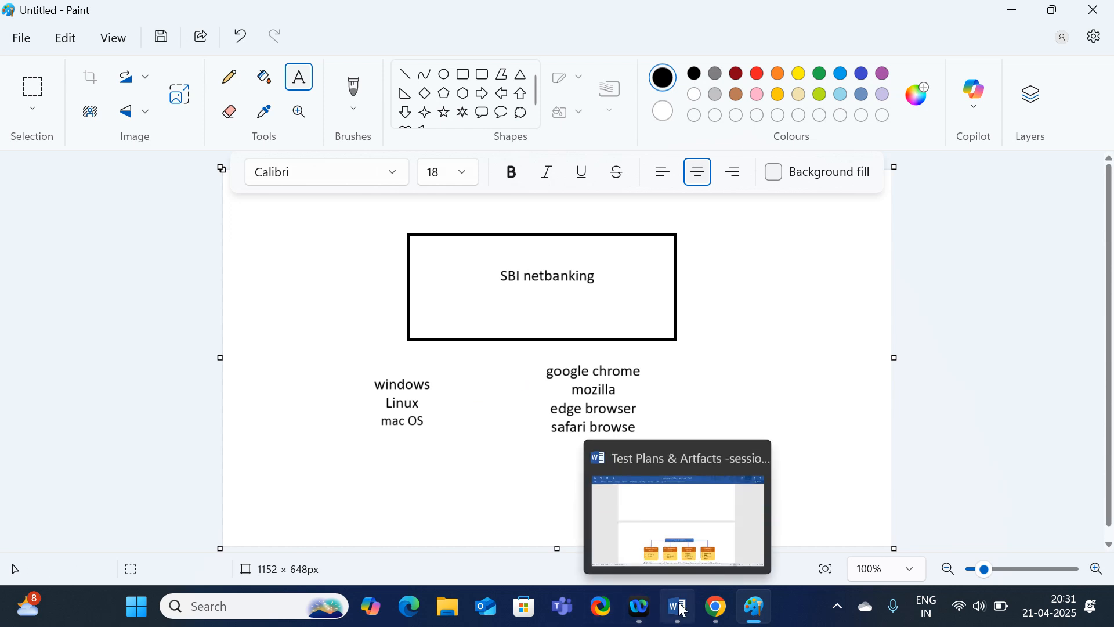
{"action": "left_click", "coordinate": [683, 610]}
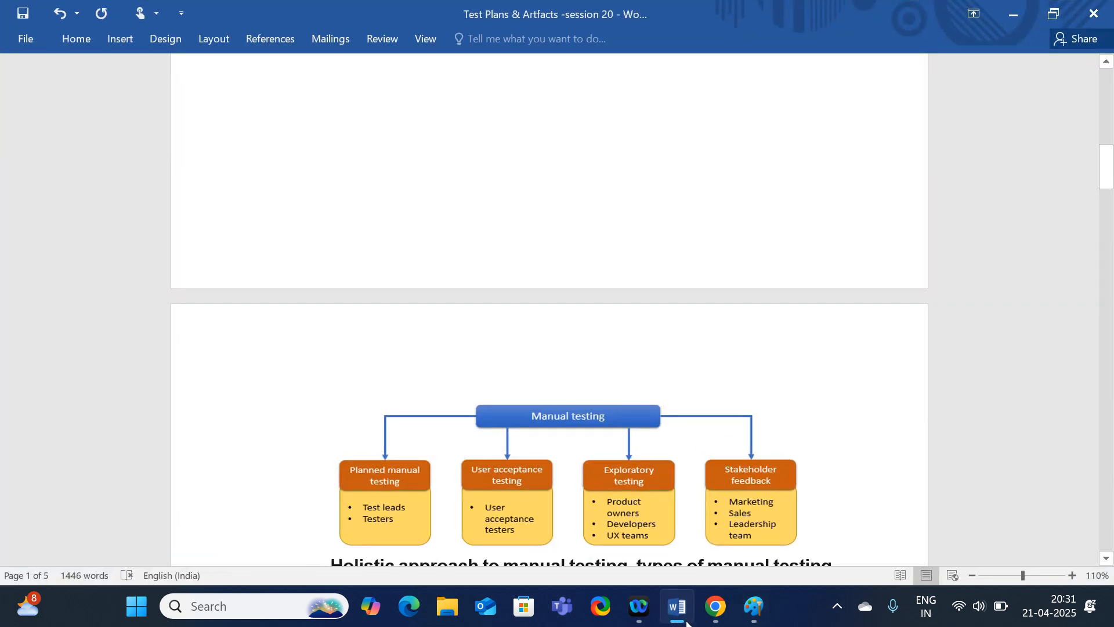
{"action": "left_click", "coordinate": [718, 611]}
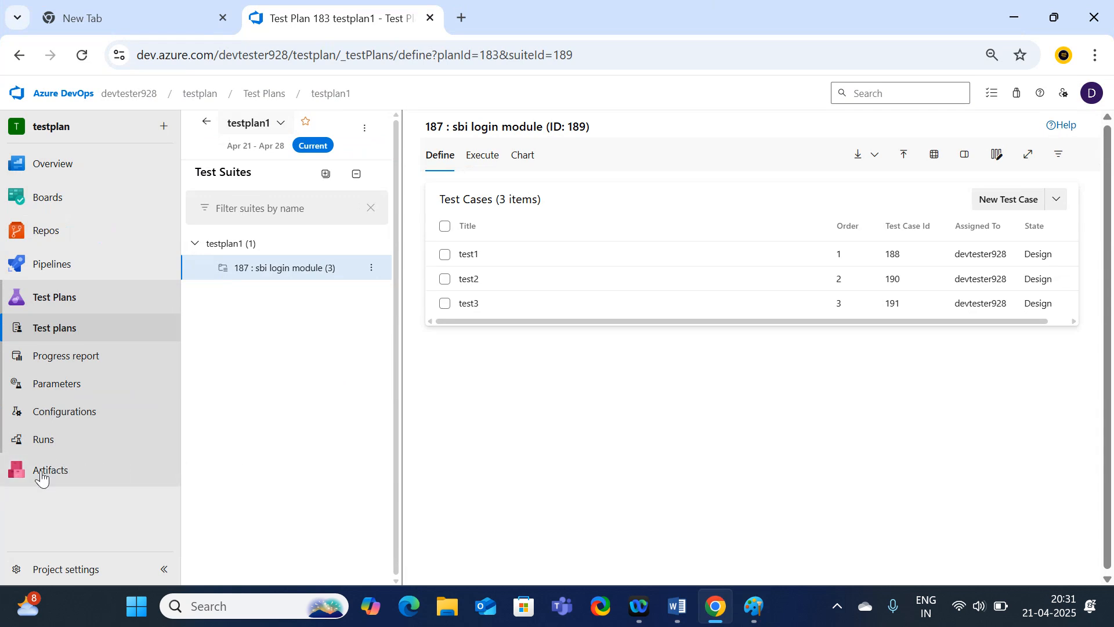
Go to the organisation home, open the CI_CD pipeline project and show its Pipelines page.
{"action": "left_click", "coordinate": [58, 100]}
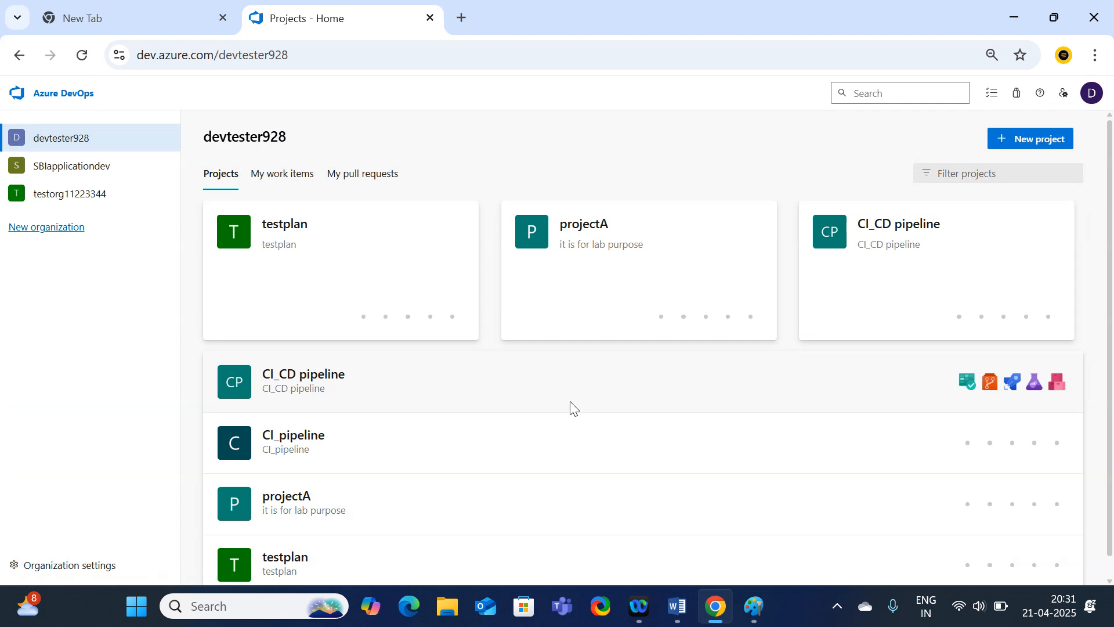
{"action": "left_click", "coordinate": [905, 279]}
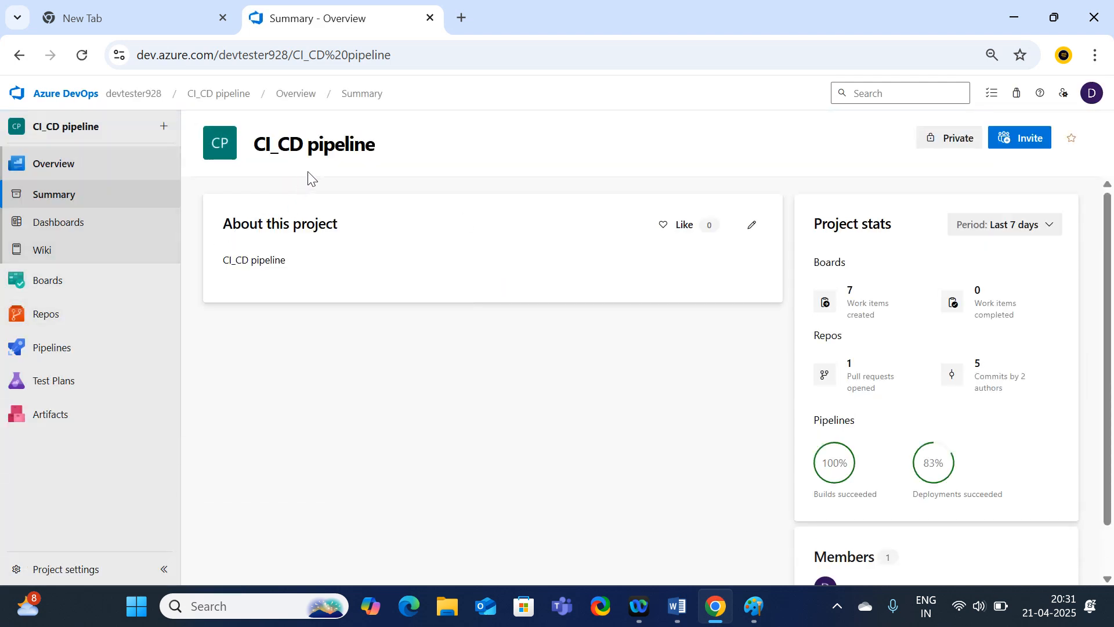
{"action": "left_click", "coordinate": [65, 318]}
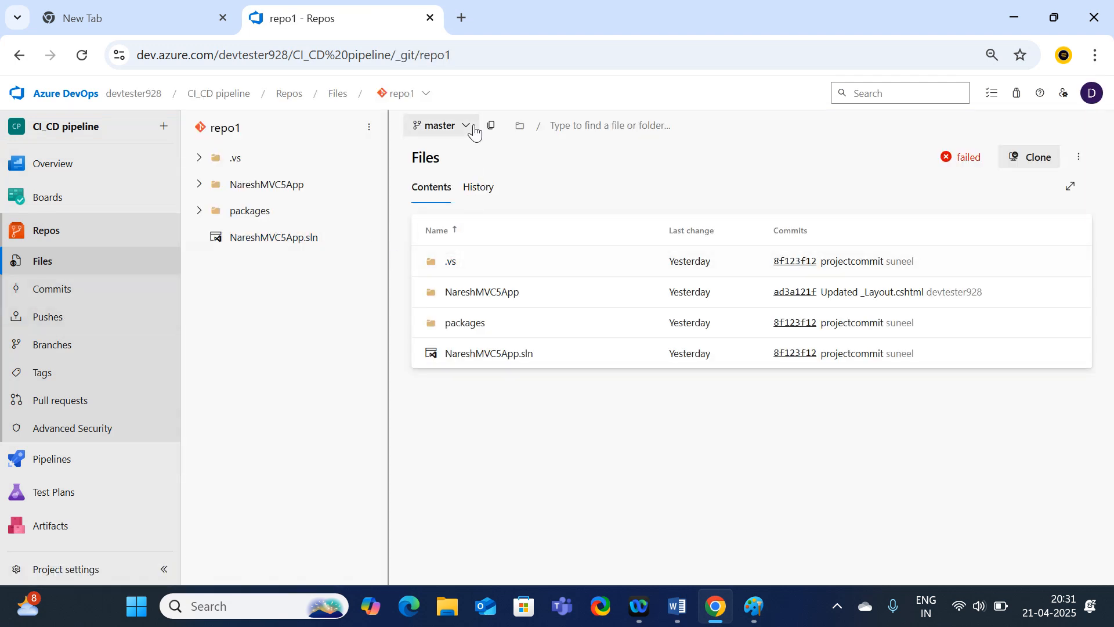
{"action": "left_click", "coordinate": [67, 462]}
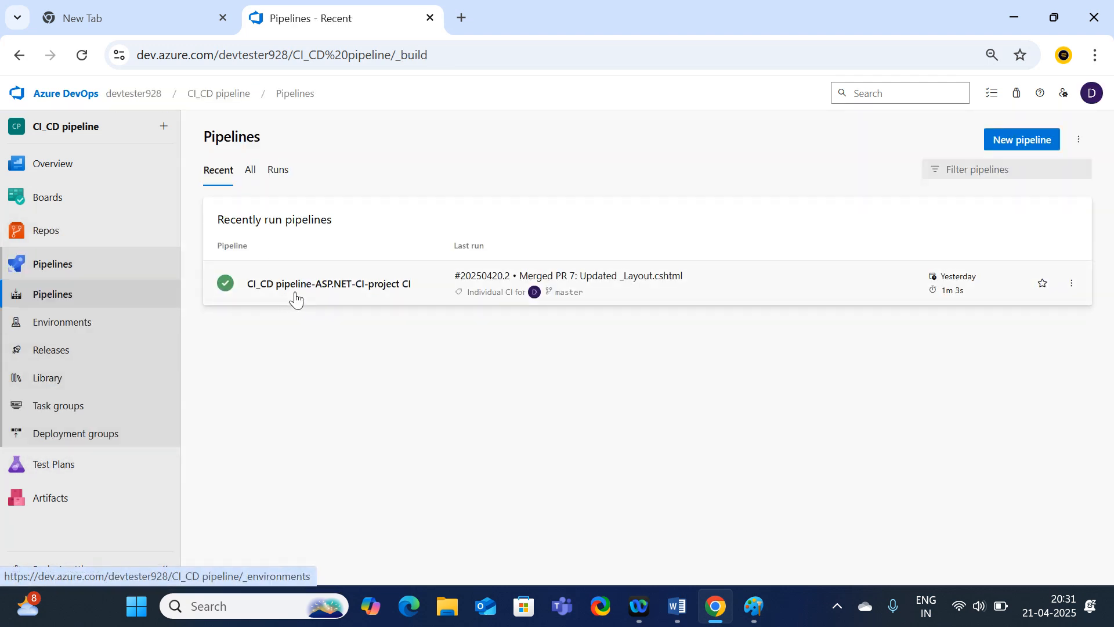
Open the CI_CD pipeline-ASP.NET-CI-project CI pipeline and view the summary of run #20250420.2.
{"action": "left_click", "coordinate": [318, 296]}
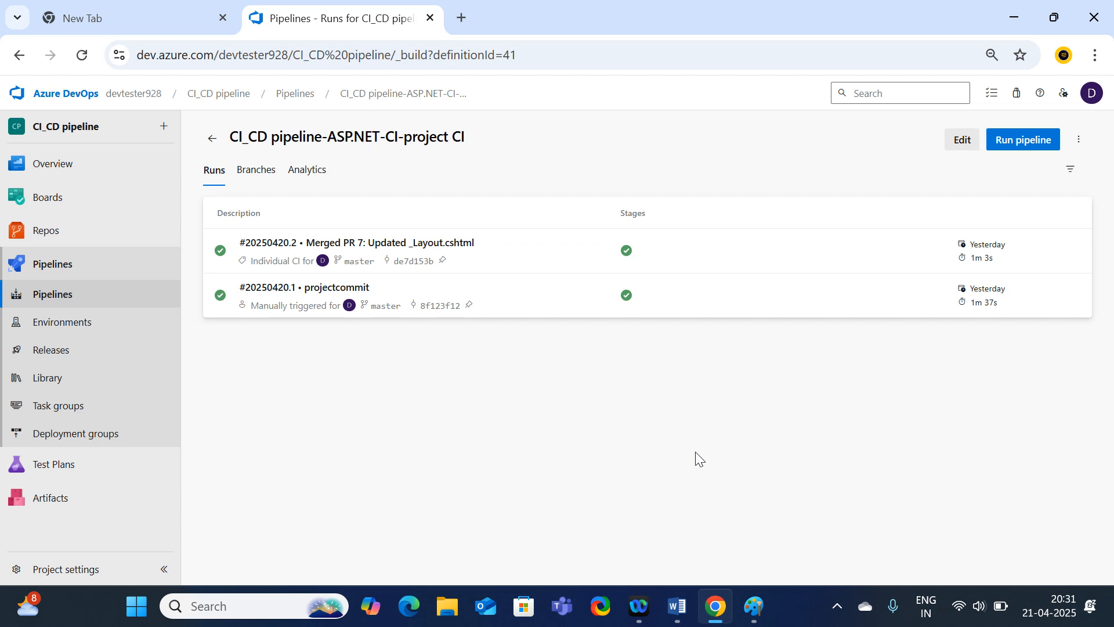
{"action": "left_click", "coordinate": [365, 269]}
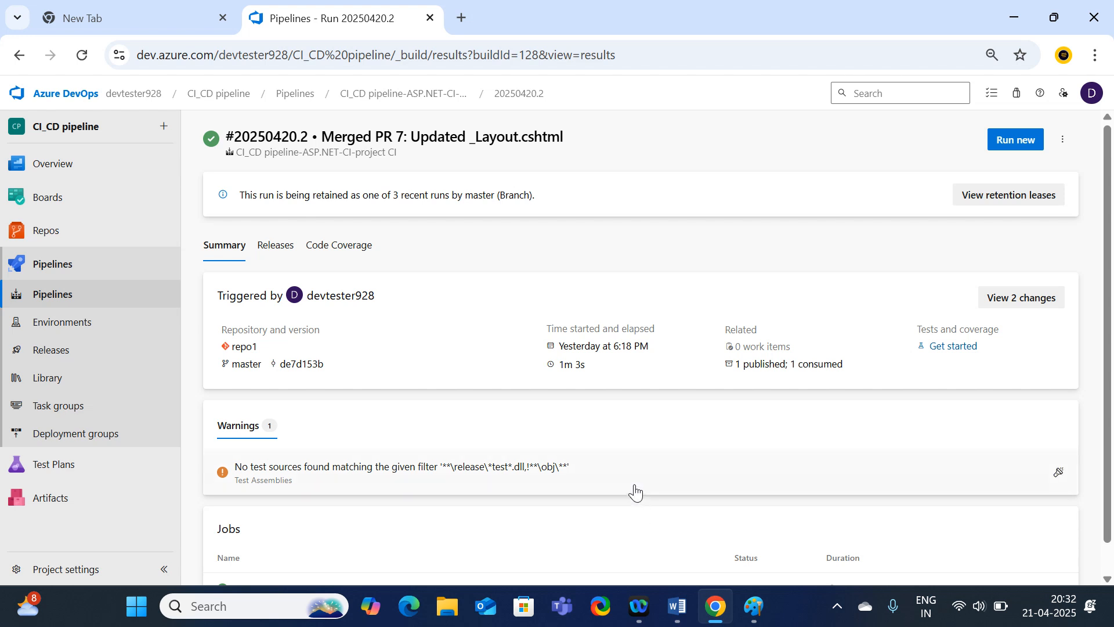
{"action": "scroll", "coordinate": [628, 482], "scroll_direction": "down", "scroll_amount": 1}
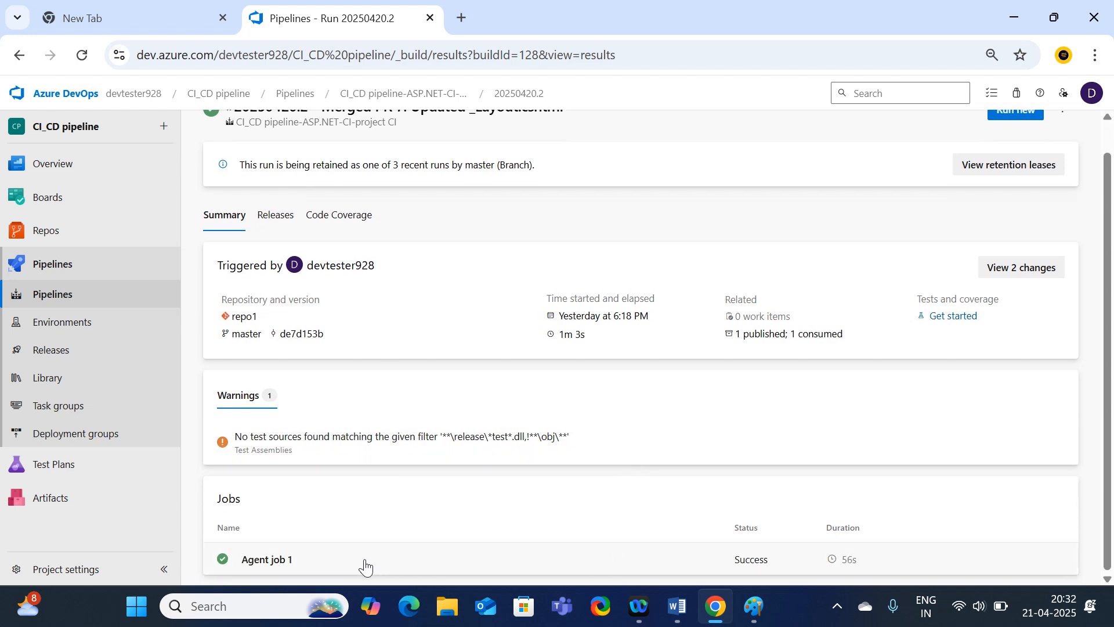
From Agent job 1, open the produced artifact and expand the drop folder to list its five files.
{"action": "left_click", "coordinate": [280, 562]}
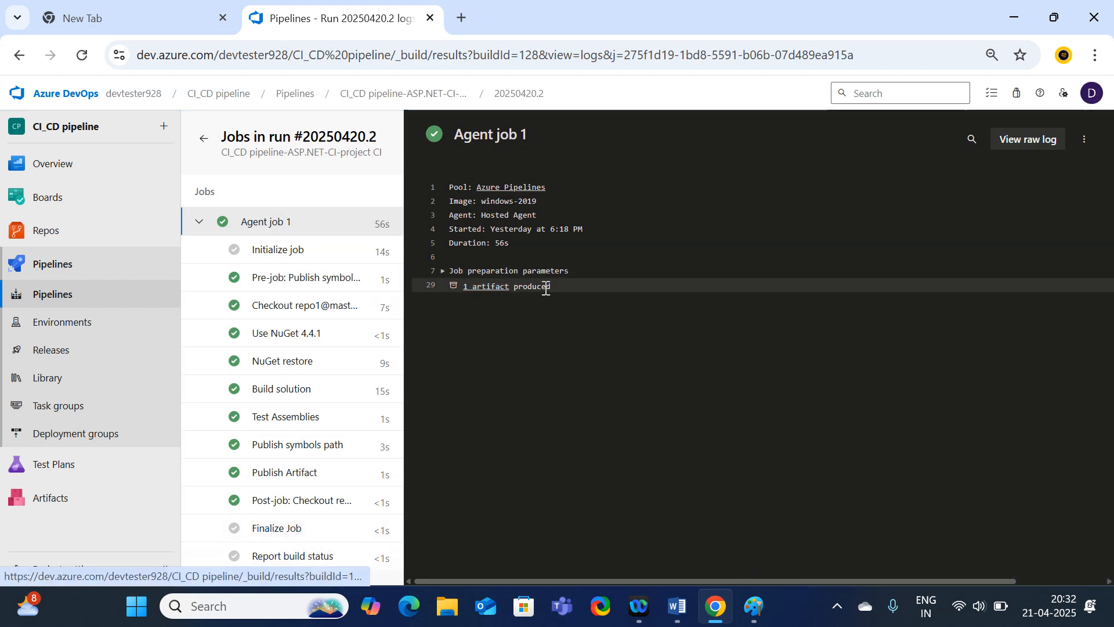
{"action": "left_click", "coordinate": [493, 290]}
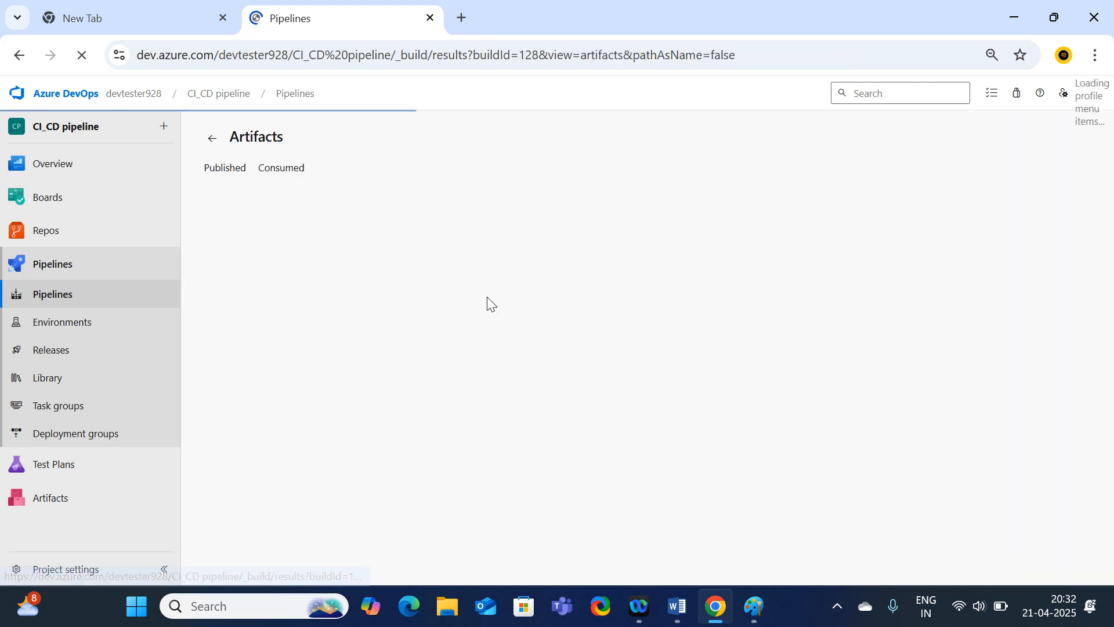
{"action": "left_click", "coordinate": [220, 242]}
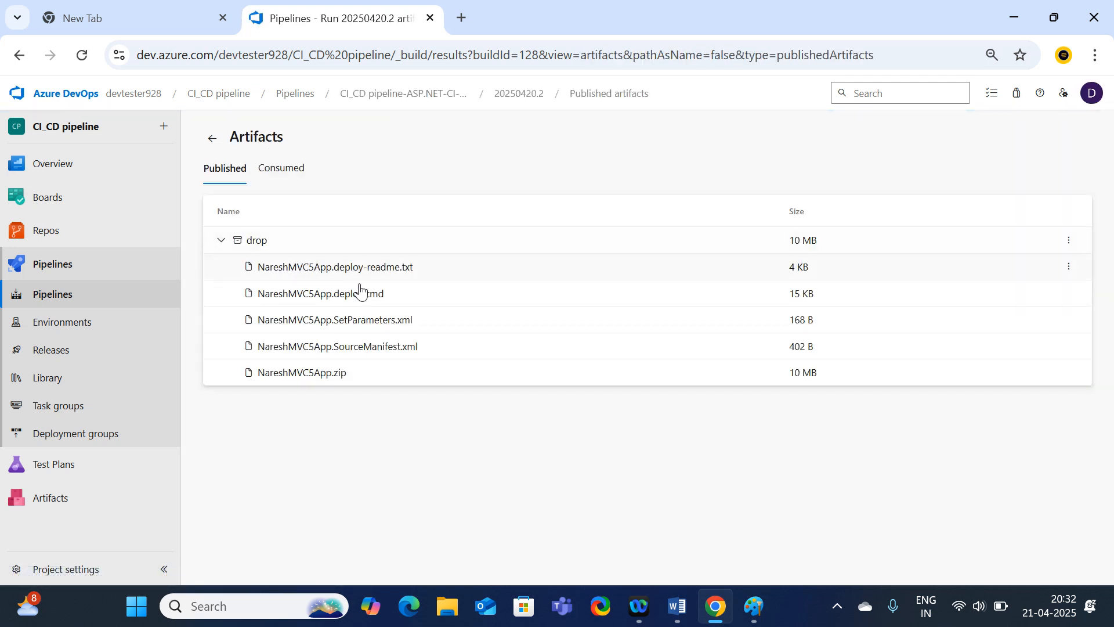